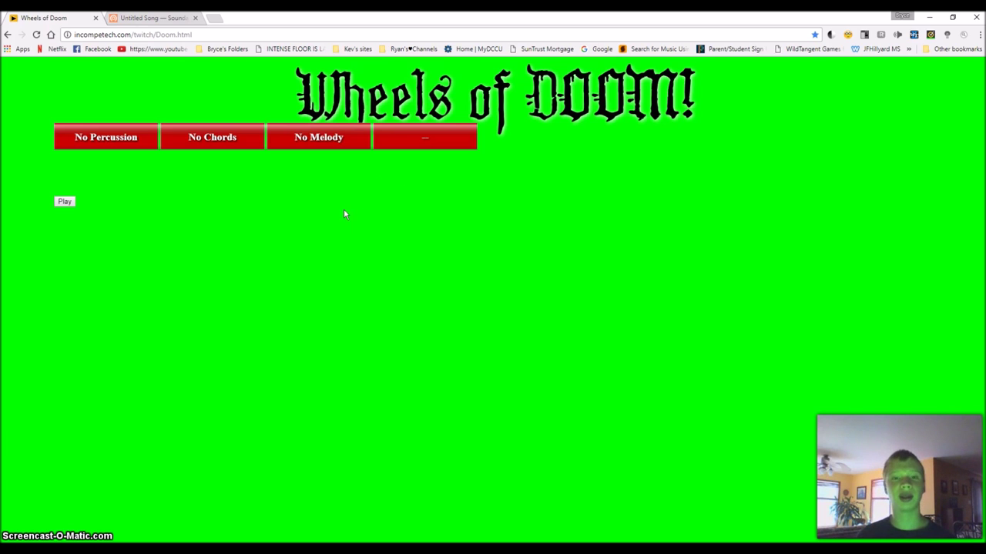
Spin the Wheels of Doom to draw random style constraints for the song
{"action": "left_click", "coordinate": [64, 202]}
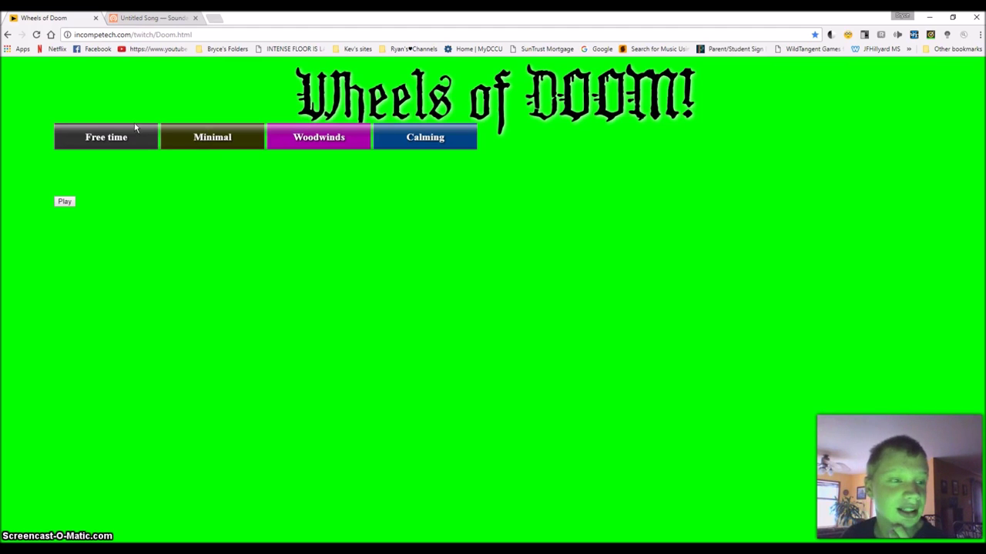
Switch to the Soundation project and set its time signature to 1/4
{"action": "left_click", "coordinate": [150, 18]}
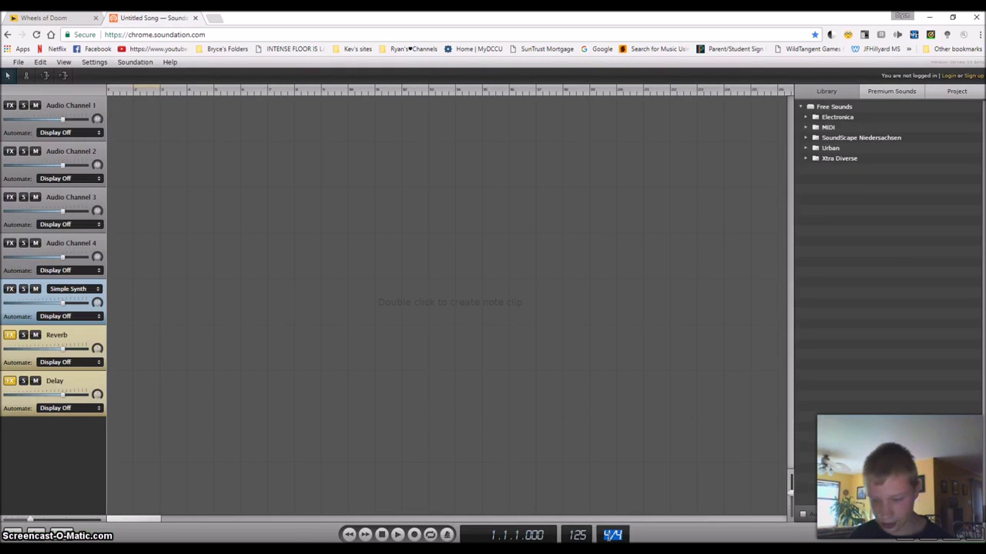
{"action": "type", "text": "1"}
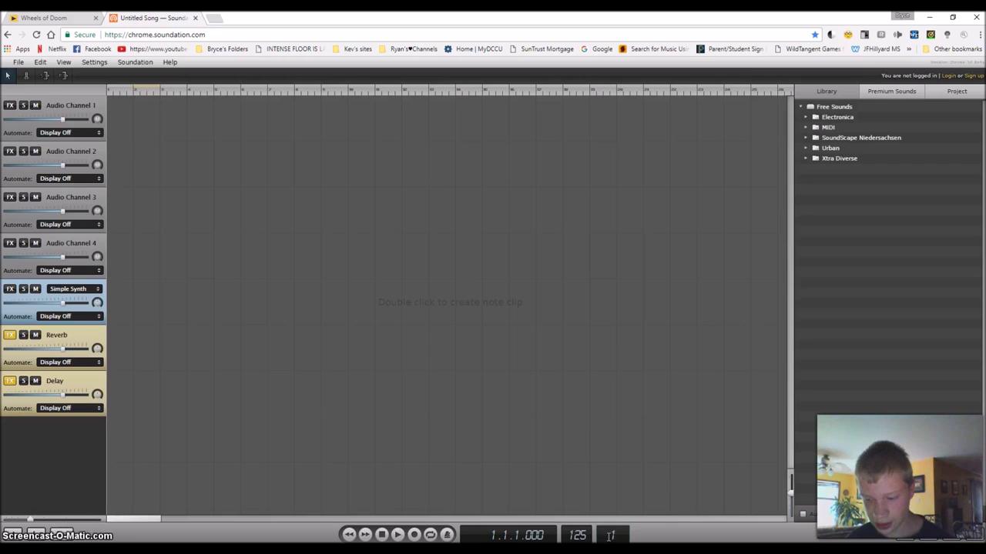
{"action": "type", "text": "/"}
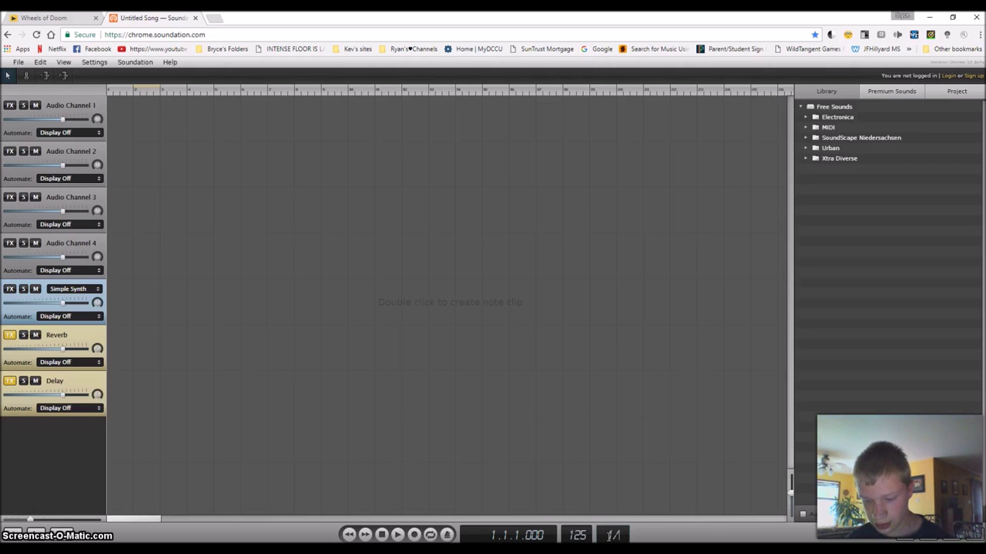
{"action": "type", "text": "4"}
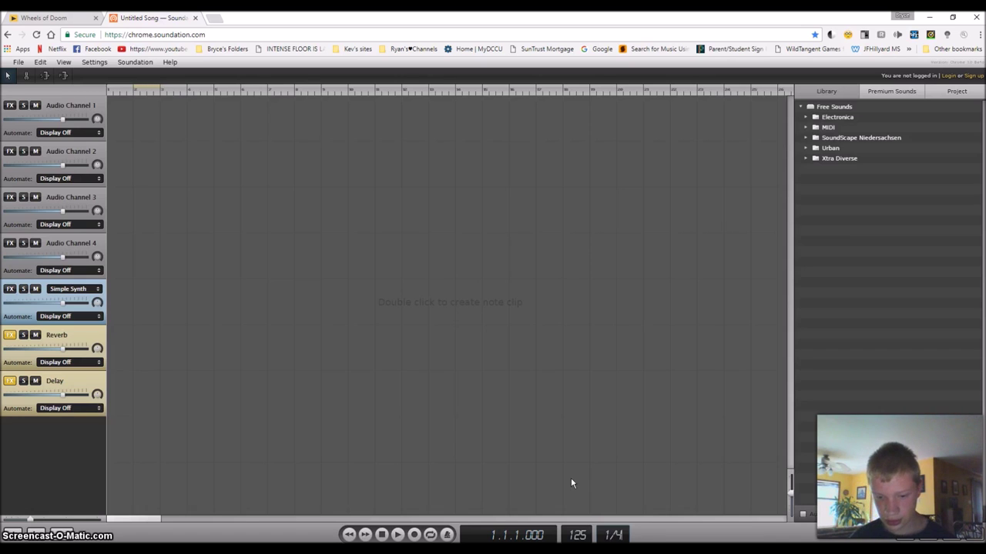
{"action": "key", "text": "Return"}
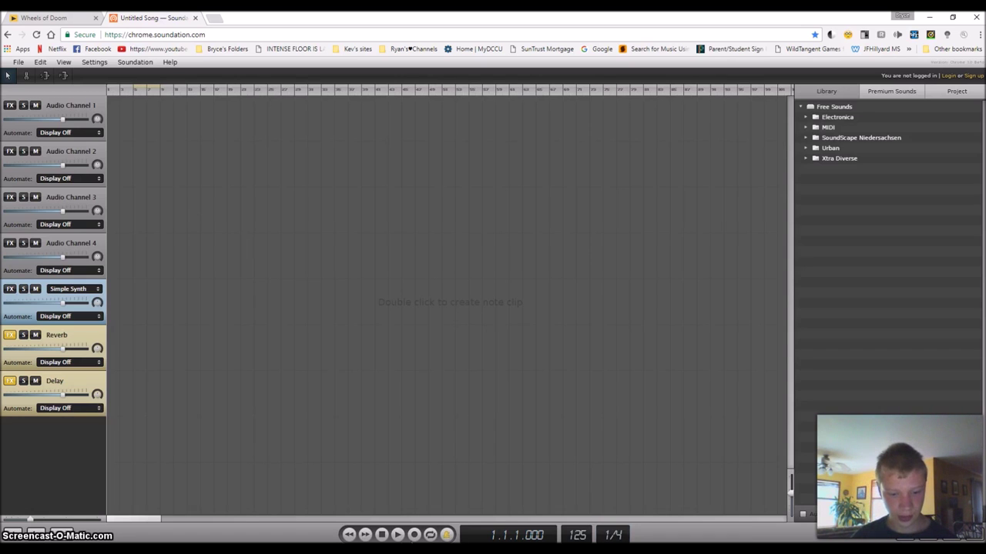
Play the metronome and try tempos of 90 and 70 BPM
{"action": "left_click", "coordinate": [399, 536]}
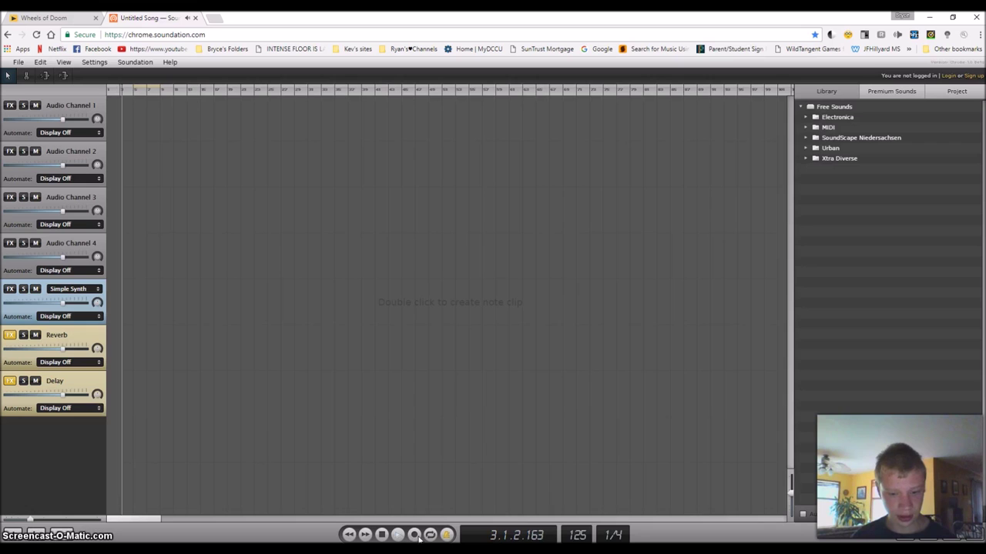
{"action": "left_click", "coordinate": [579, 536]}
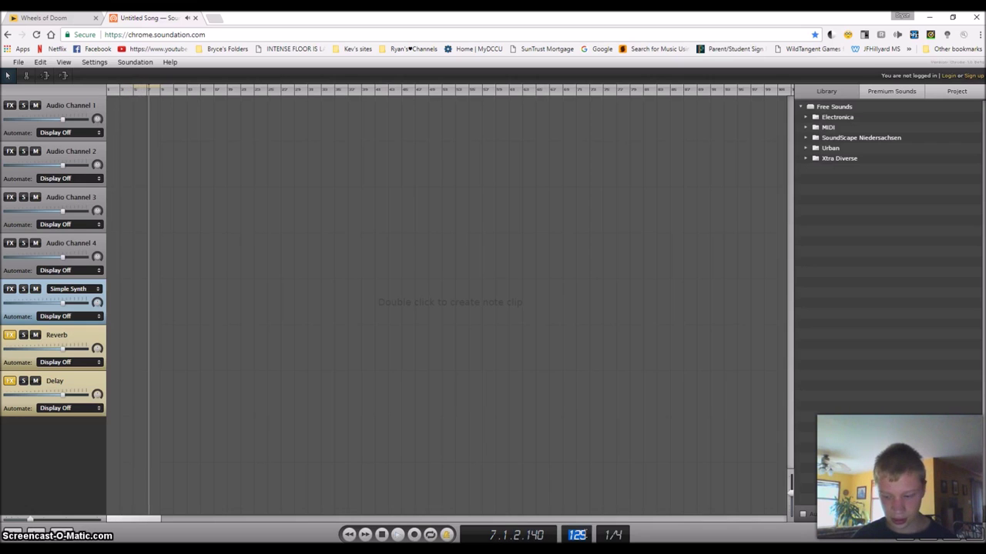
{"action": "type", "text": "90"}
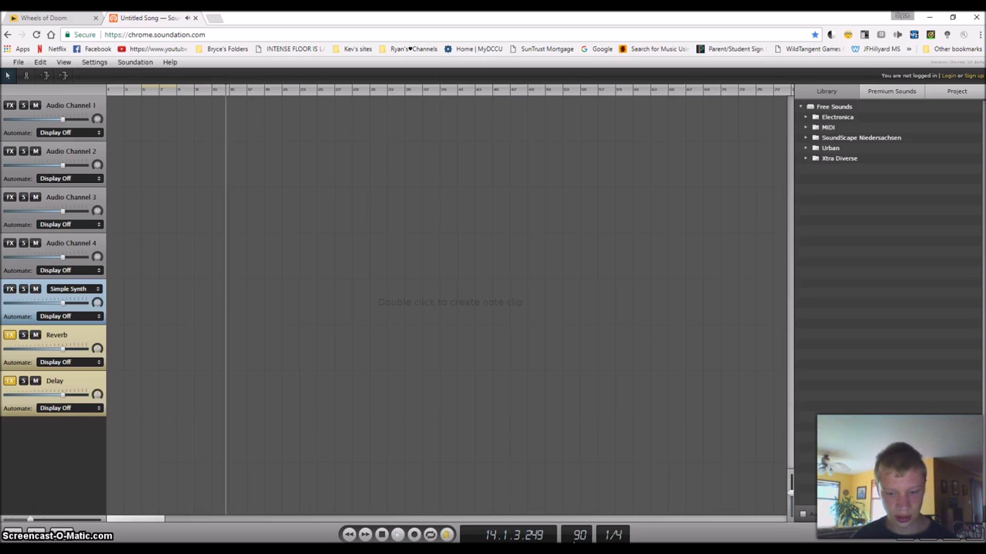
{"action": "left_click", "coordinate": [579, 535]}
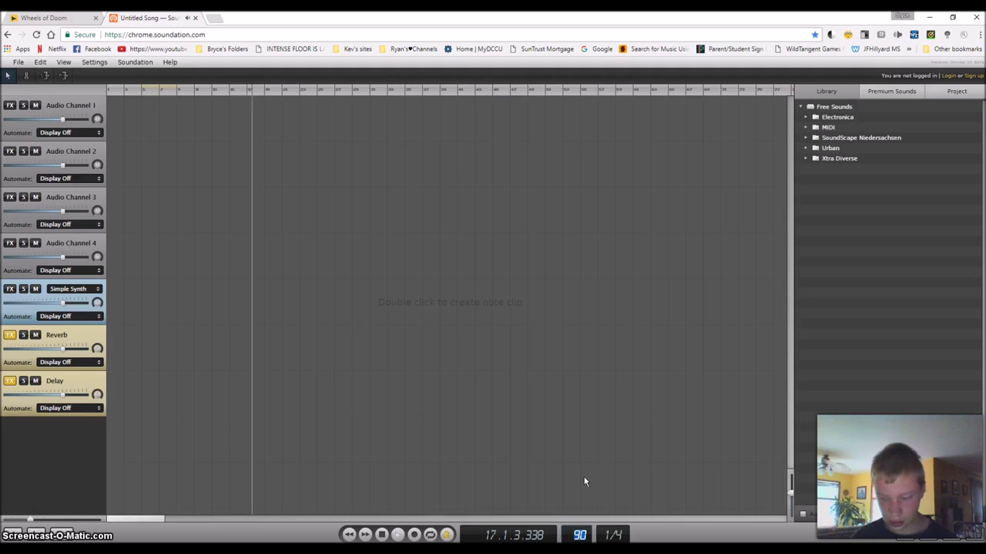
{"action": "type", "text": "70"}
{"action": "key", "text": "Return"}
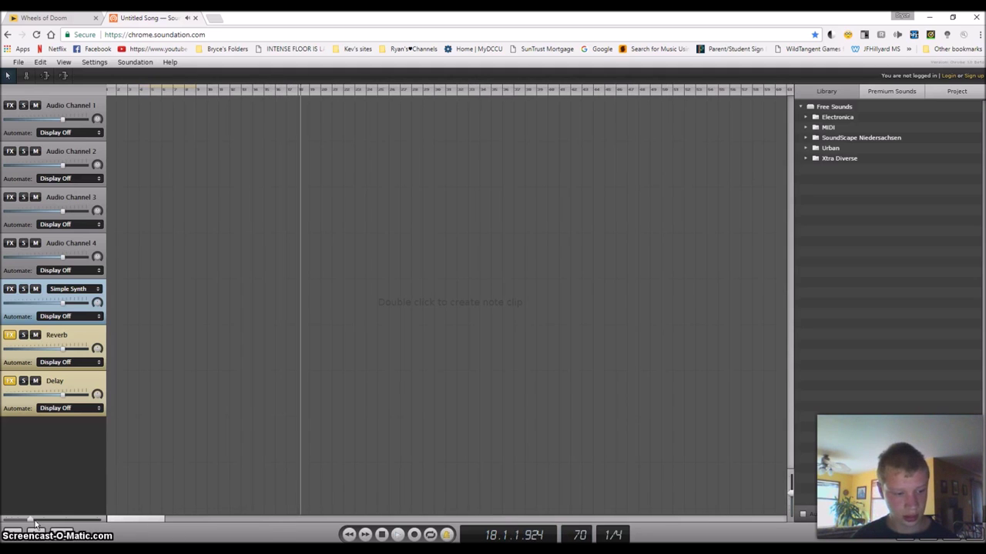
Stop playback and set the project tempo to 75 BPM
{"action": "left_click_drag", "start_coordinate": [33, 520], "coordinate": [39, 520]}
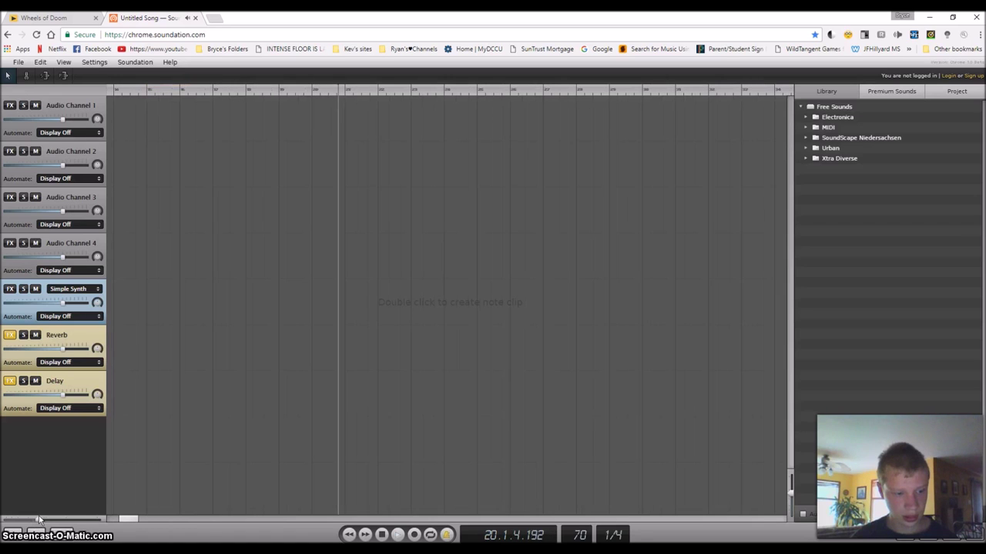
{"action": "left_click", "coordinate": [381, 535]}
{"action": "left_click", "coordinate": [577, 534]}
{"action": "type", "text": "75"}
{"action": "key", "text": "Return"}
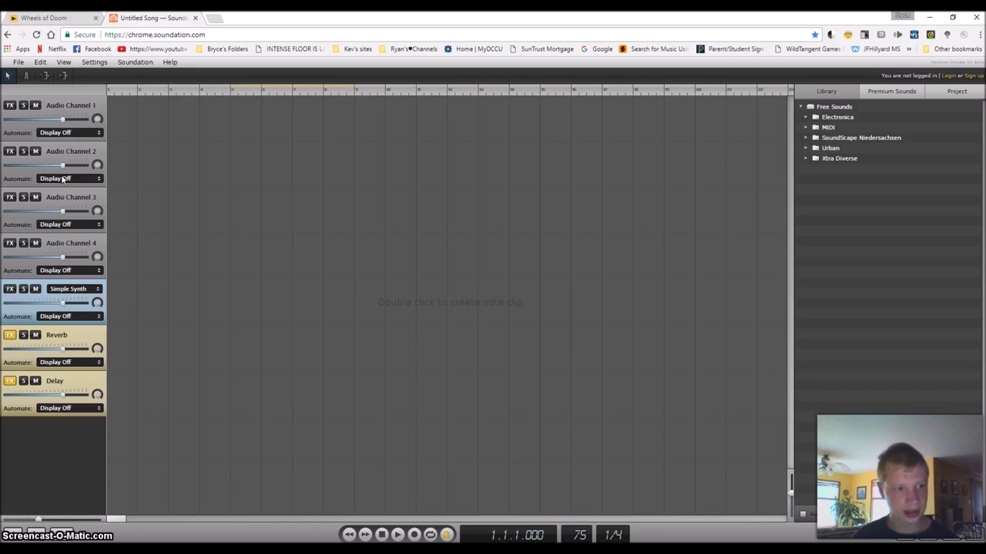
Delete all seven existing channels, including the audio, Simple Synth, Reverb and Delay channels
{"action": "left_click", "coordinate": [23, 138]}
{"action": "key", "text": "Delete"}
{"action": "key", "text": "Delete"}
{"action": "key", "text": "Delete"}
{"action": "key", "text": "Delete"}
{"action": "key", "text": "Delete"}
{"action": "key", "text": "Delete"}
{"action": "key", "text": "Delete"}
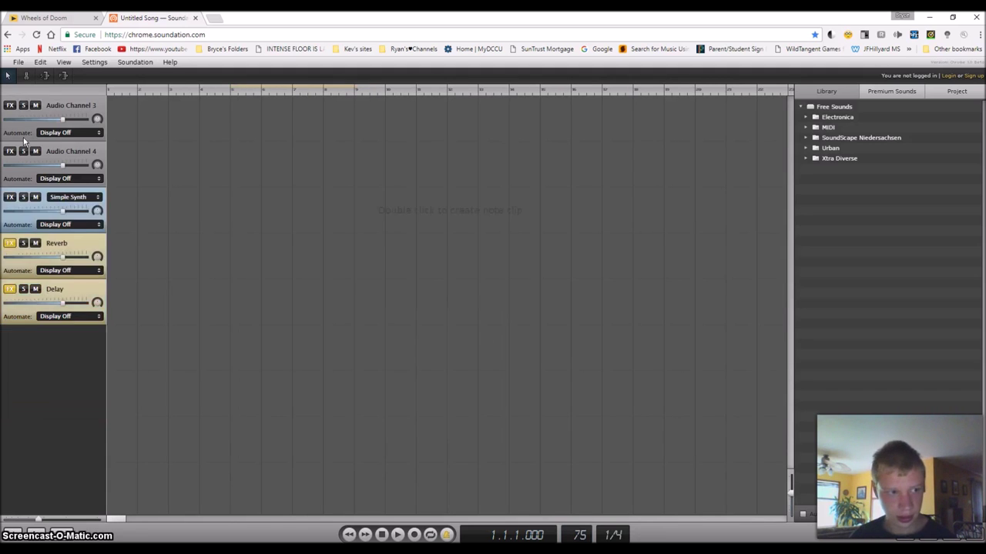
Check the drawn constraints on Wheels of Doom, return to Soundation and add an instrument channel using GM-2
{"action": "left_click", "coordinate": [44, 18]}
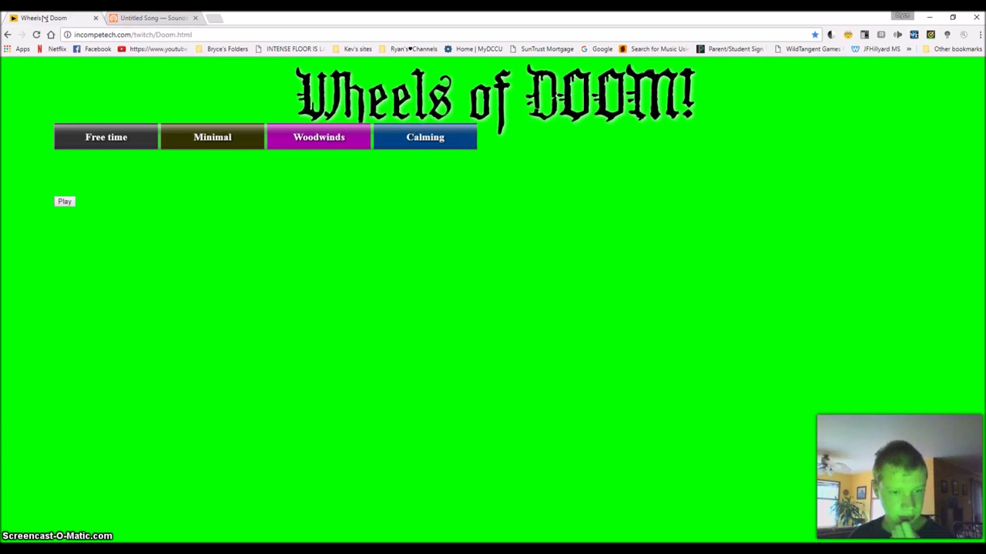
{"action": "left_click", "coordinate": [152, 18]}
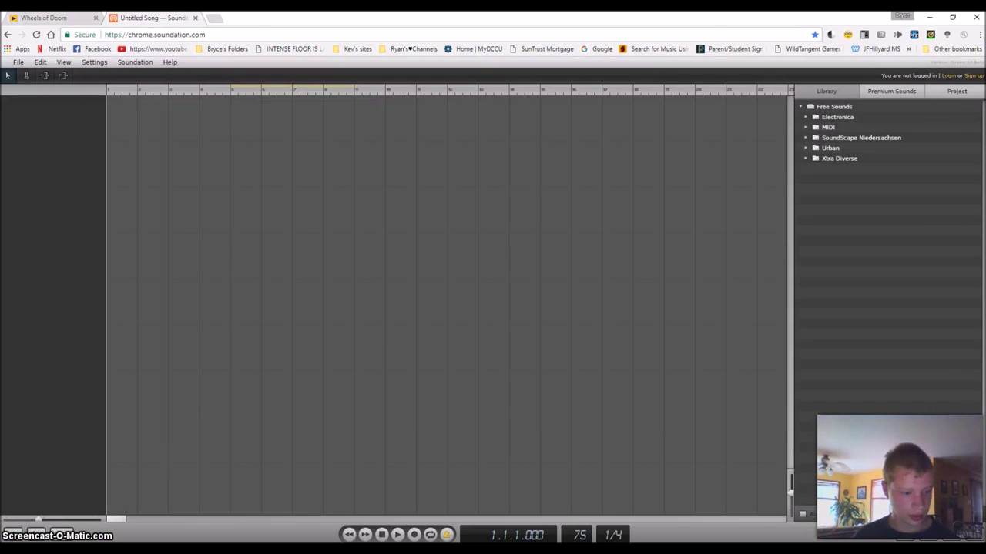
{"action": "left_click", "coordinate": [41, 536]}
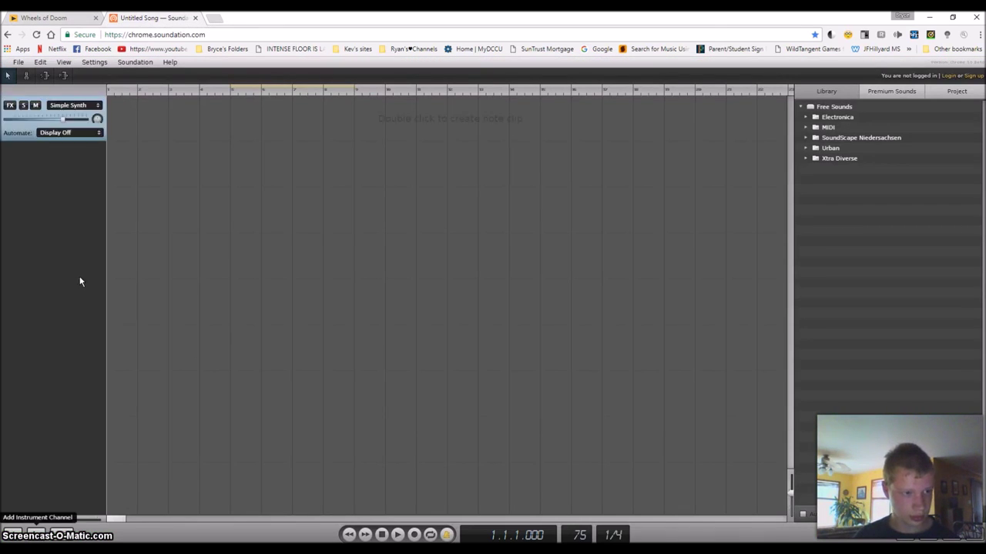
{"action": "left_click", "coordinate": [92, 107]}
{"action": "left_click", "coordinate": [88, 189]}
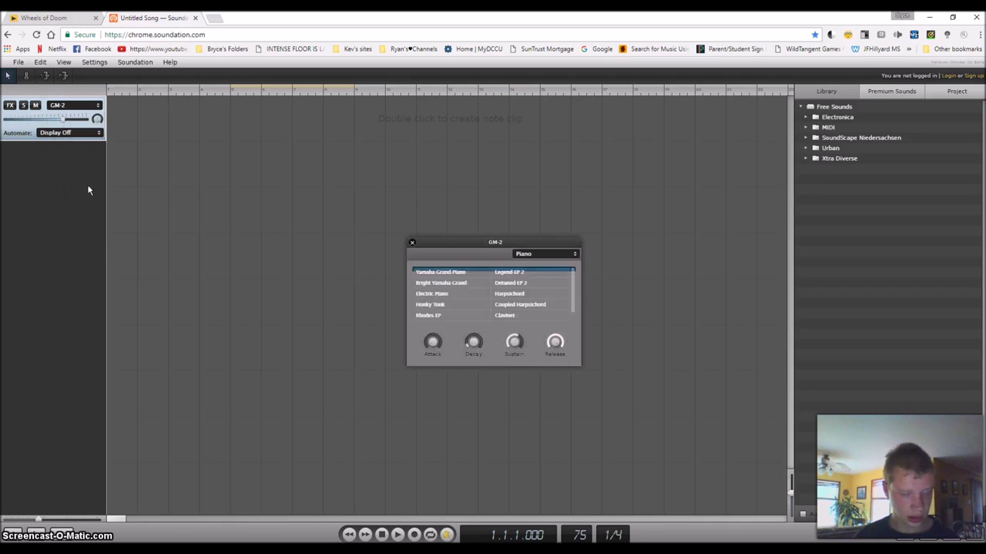
Choose the Pan Flute sound from the Wind category for the GM-2 instrument
{"action": "left_click", "coordinate": [512, 257]}
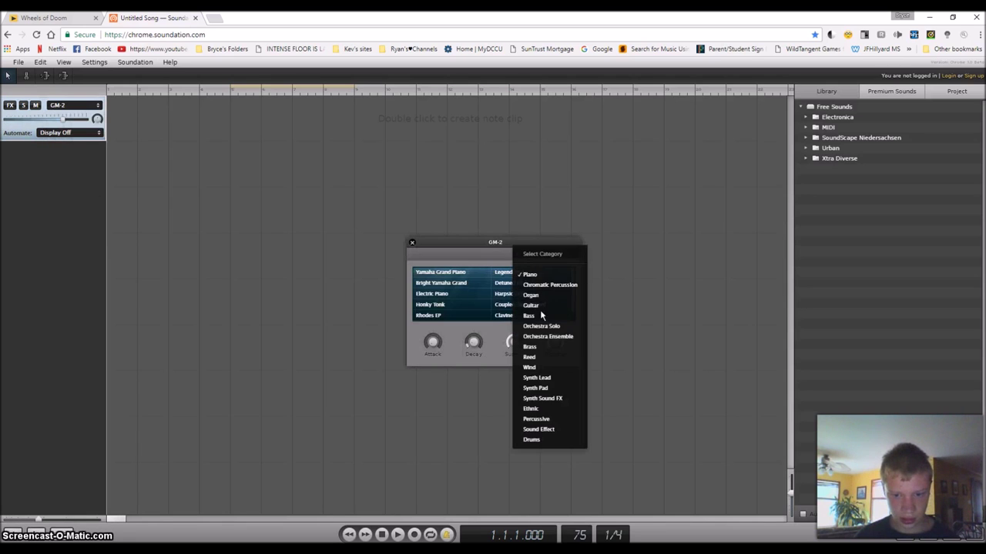
{"action": "left_click", "coordinate": [529, 368]}
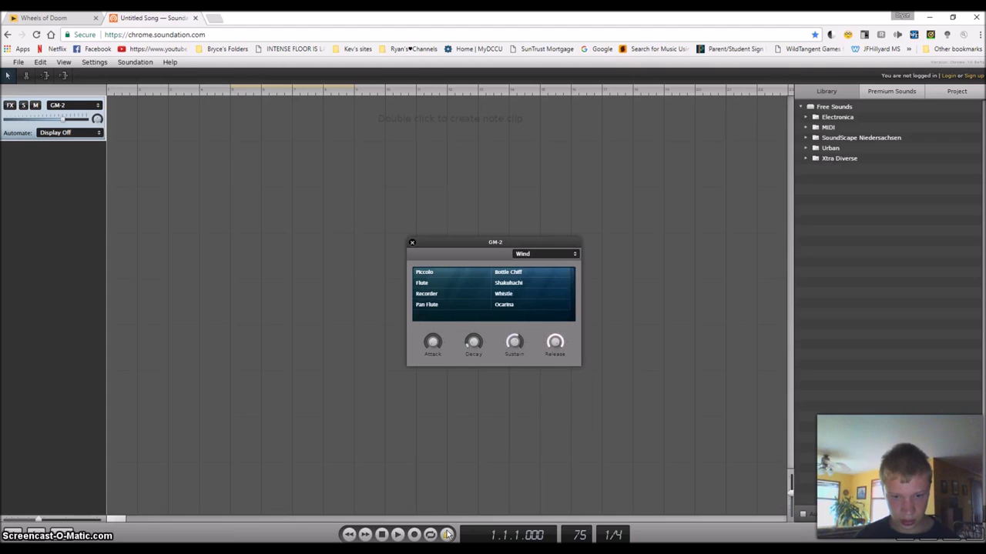
{"action": "left_click", "coordinate": [448, 305]}
Create a note clip on the GM-2 channel and move it to the start of the timeline
{"action": "double_click", "coordinate": [430, 116]}
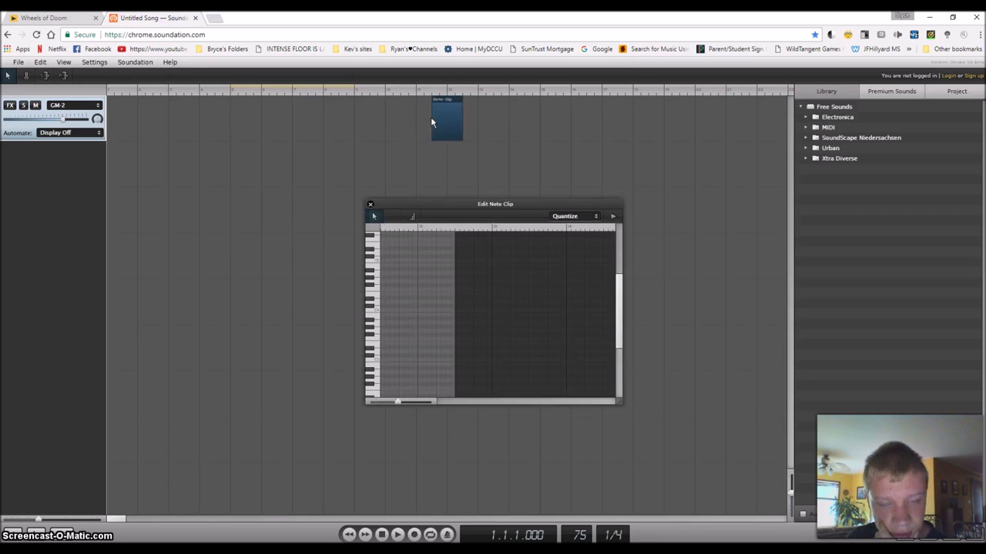
{"action": "left_click_drag", "start_coordinate": [430, 116], "coordinate": [108, 116]}
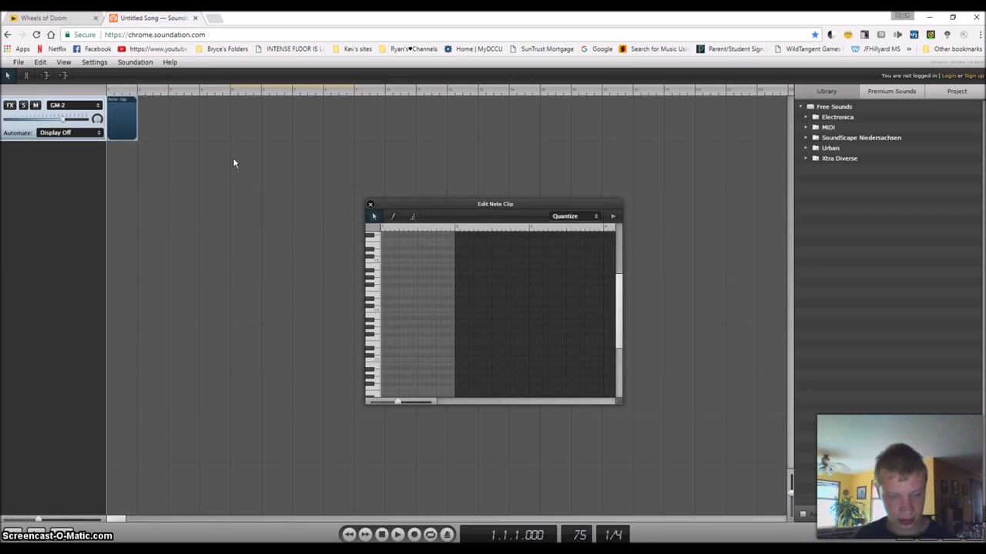
Open the virtual keyboard, improvise melody ideas with the GM-2 instrument without recording, and close the keyboard
{"action": "left_click", "coordinate": [66, 64]}
{"action": "left_click", "coordinate": [66, 128]}
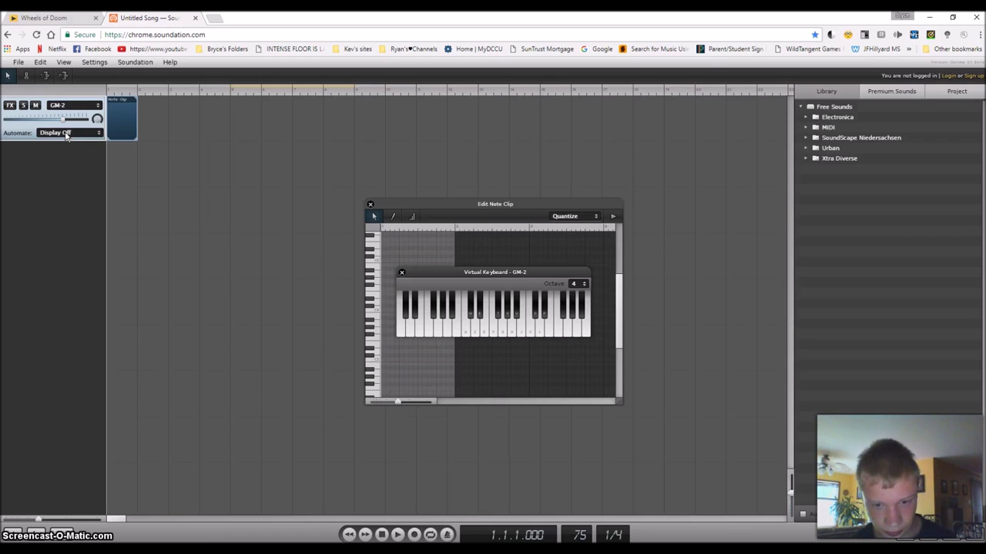
{"action": "key", "text": "a"}
{"action": "key", "text": "f"}
{"action": "key", "text": "y"}
{"action": "key", "text": "a"}
{"action": "key", "text": "q"}
{"action": "key", "text": "r"}
{"action": "key", "text": "q"}
{"action": "key", "text": "r"}
{"action": "key", "text": "6"}
{"action": "key", "text": "f"}
{"action": "key", "text": "y"}
{"action": "key", "text": "u"}
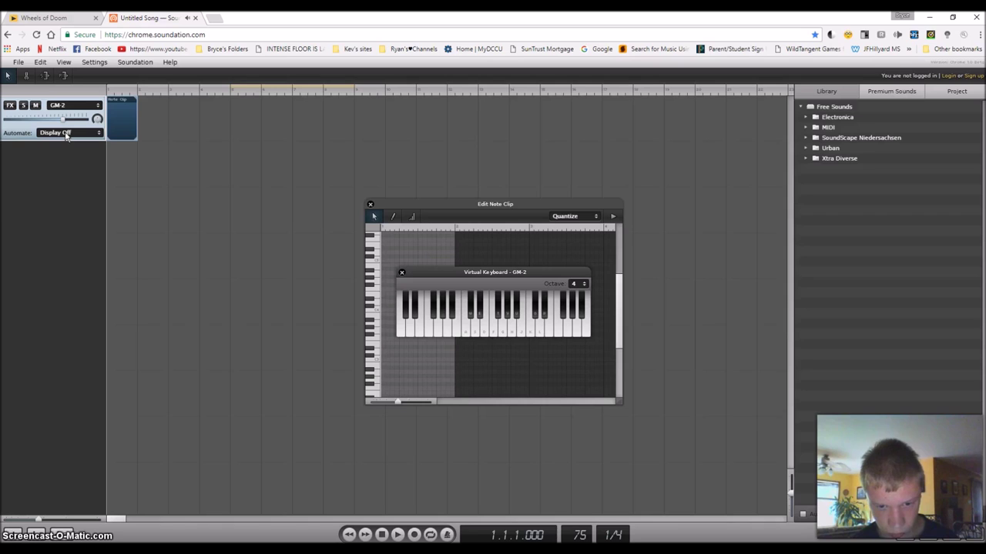
{"action": "key", "text": "q"}
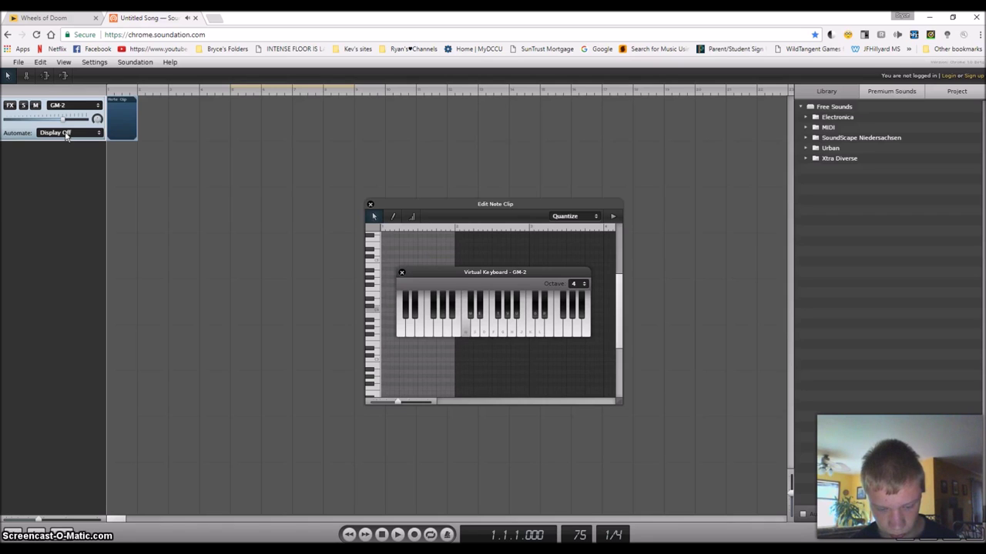
{"action": "key", "text": "e"}
{"action": "key", "text": "t"}
{"action": "key", "text": "t"}
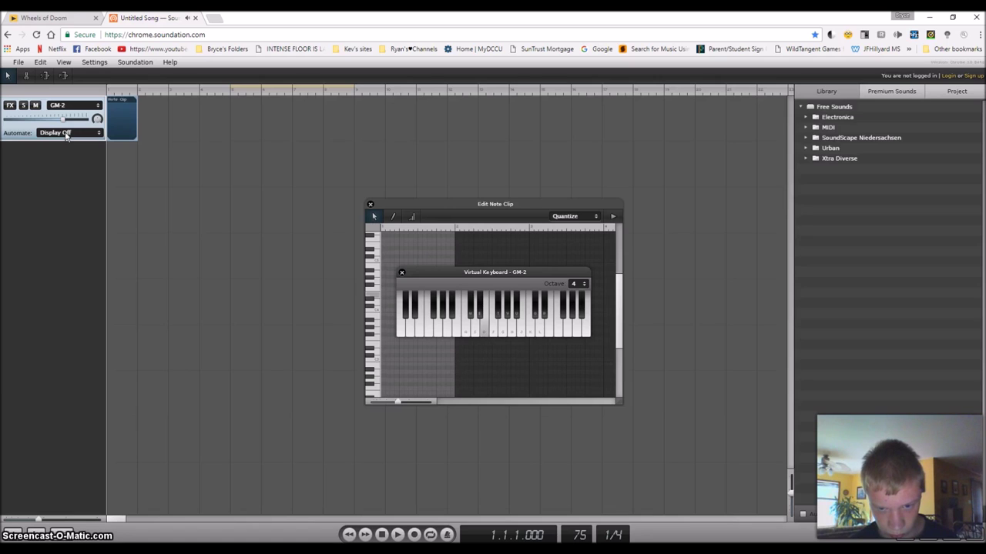
{"action": "key", "text": "q"}
{"action": "key", "text": "t"}
{"action": "key", "text": "o"}
{"action": "key", "text": "q"}
{"action": "key", "text": "u"}
{"action": "key", "text": "k"}
{"action": "key", "text": "y"}
{"action": "key", "text": "y"}
{"action": "key", "text": "g"}
{"action": "key", "text": "g"}
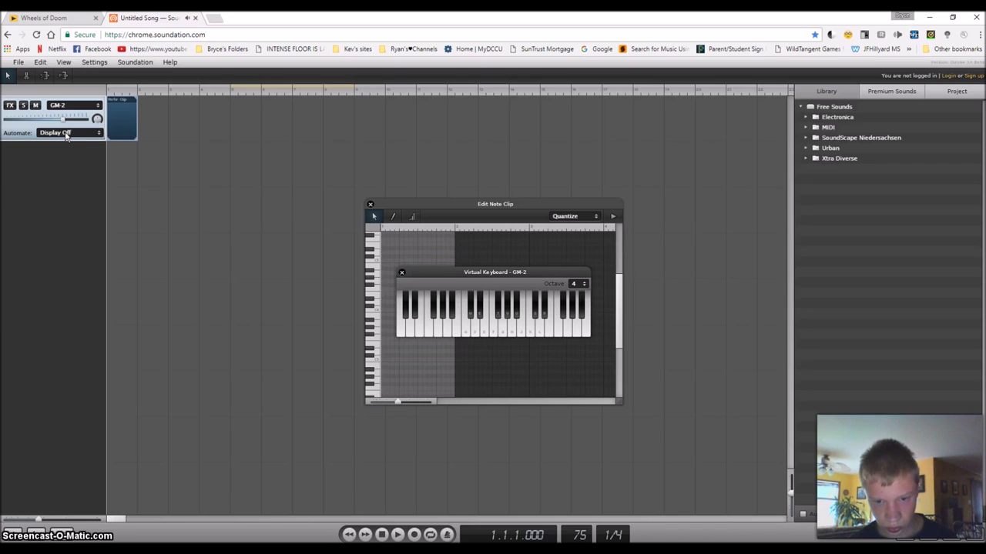
{"action": "key", "text": "d"}
{"action": "key", "text": "g"}
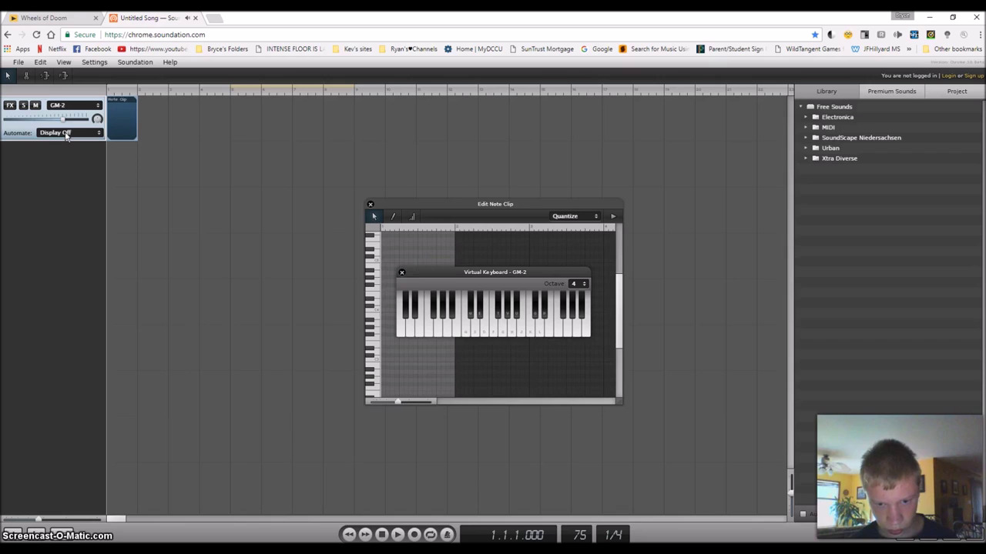
{"action": "key", "text": "d"}
{"action": "key", "text": "s"}
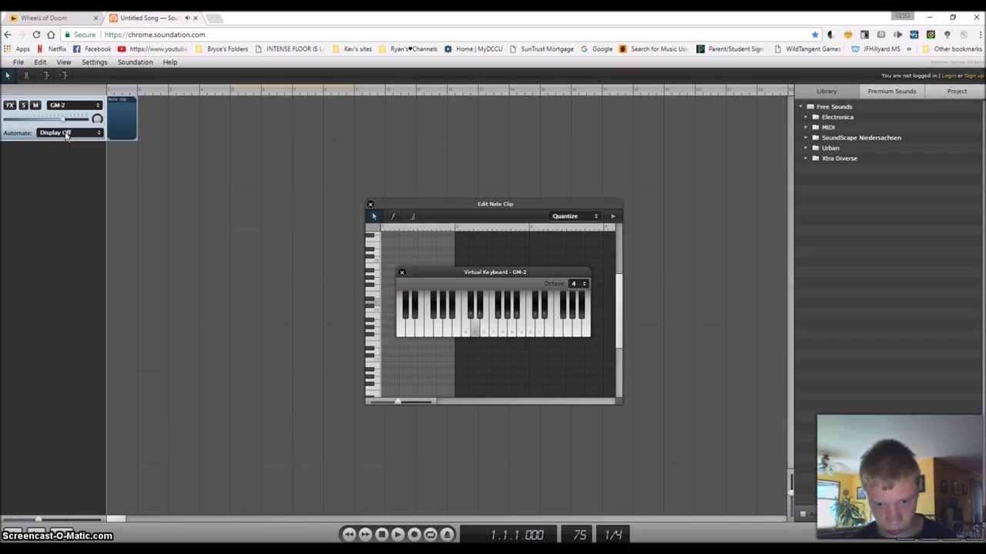
{"action": "key", "text": "a"}
{"action": "key", "text": "d"}
{"action": "key", "text": "h"}
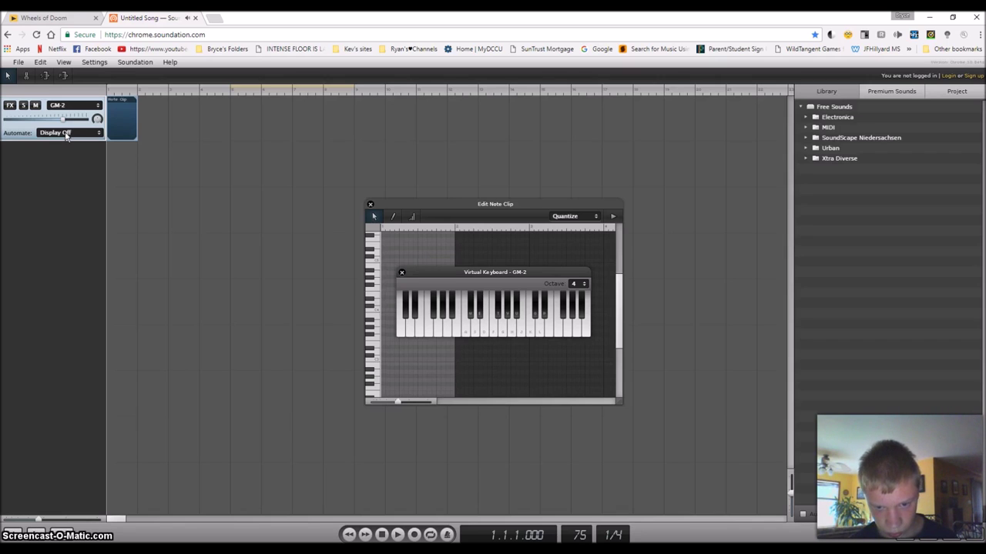
{"action": "key", "text": "d"}
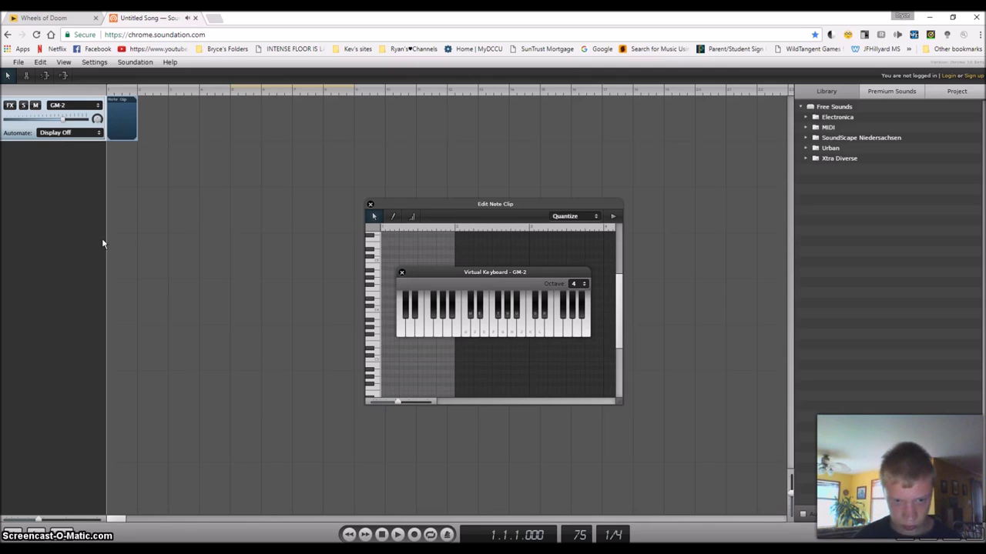
{"action": "left_click", "coordinate": [401, 272]}
Activate the draw tool in the note clip editor and briefly play the metronome to hear the beat
{"action": "left_click", "coordinate": [392, 216]}
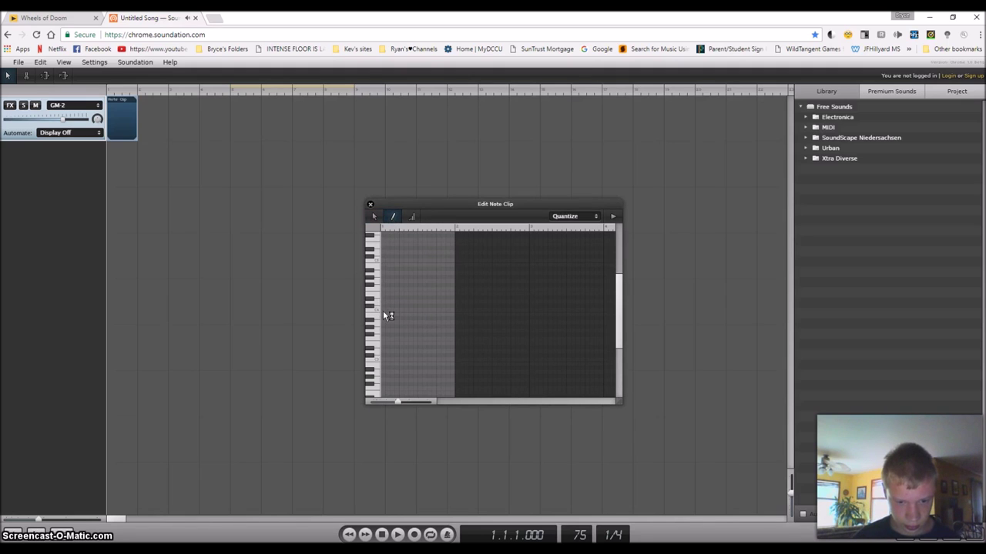
{"action": "left_click_drag", "start_coordinate": [393, 407], "coordinate": [404, 403]}
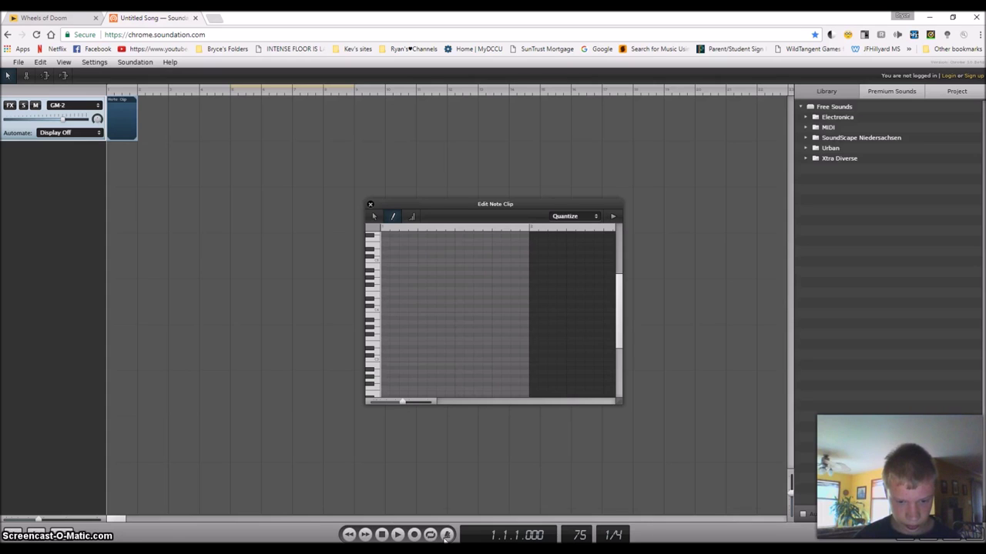
{"action": "left_click", "coordinate": [398, 535]}
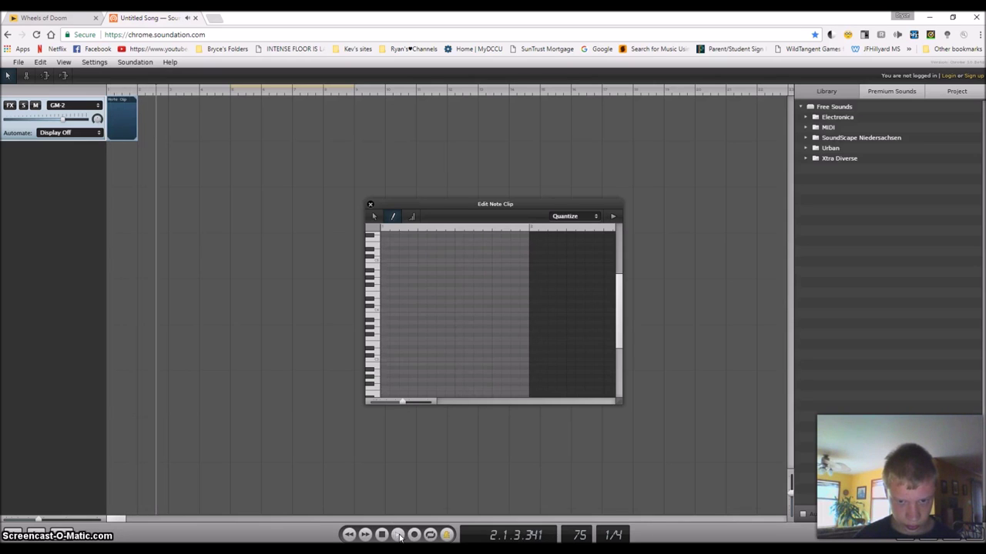
{"action": "left_click", "coordinate": [382, 535]}
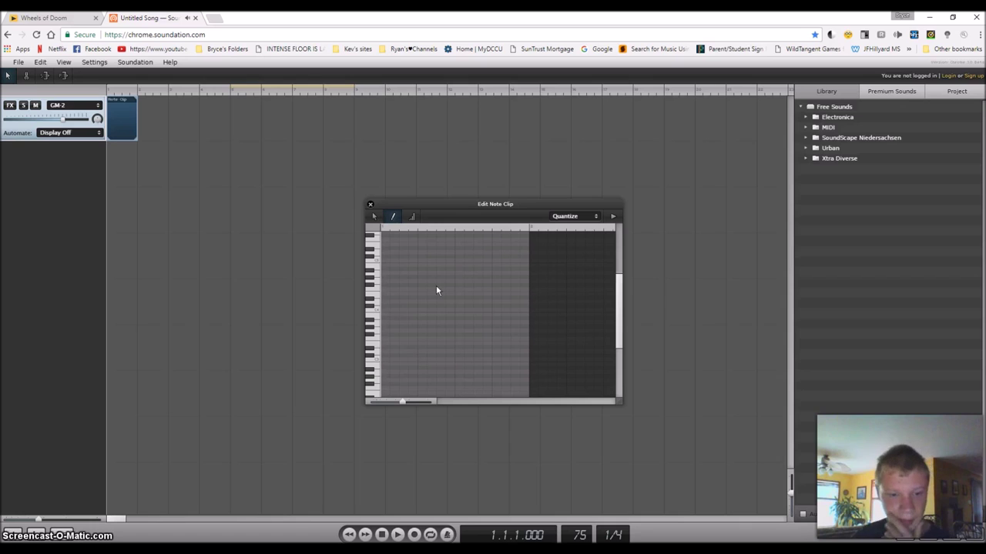
Close the note clip editor and GM-2 instrument window, and review the drawn constraints on Wheels of Doom before returning to the song
{"action": "left_click", "coordinate": [371, 204]}
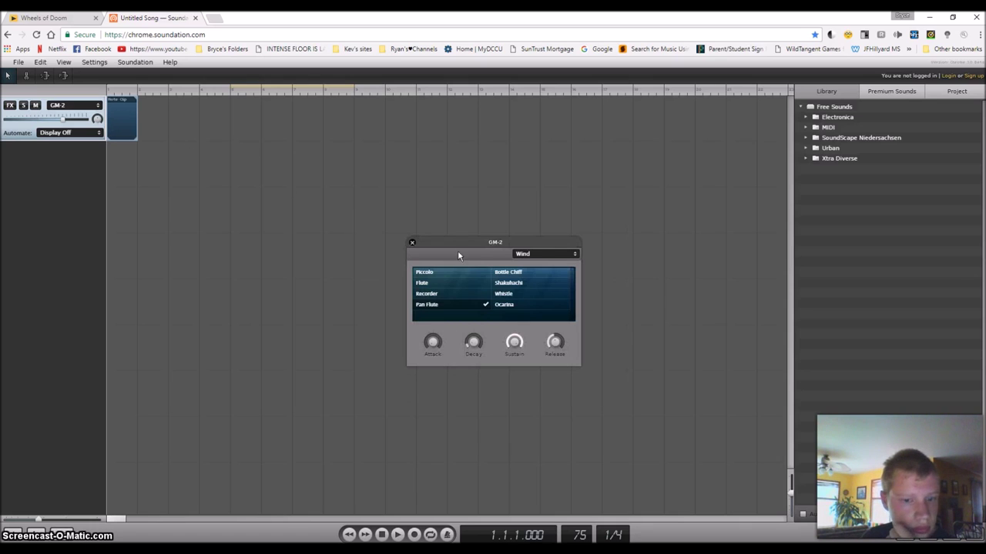
{"action": "left_click", "coordinate": [409, 241]}
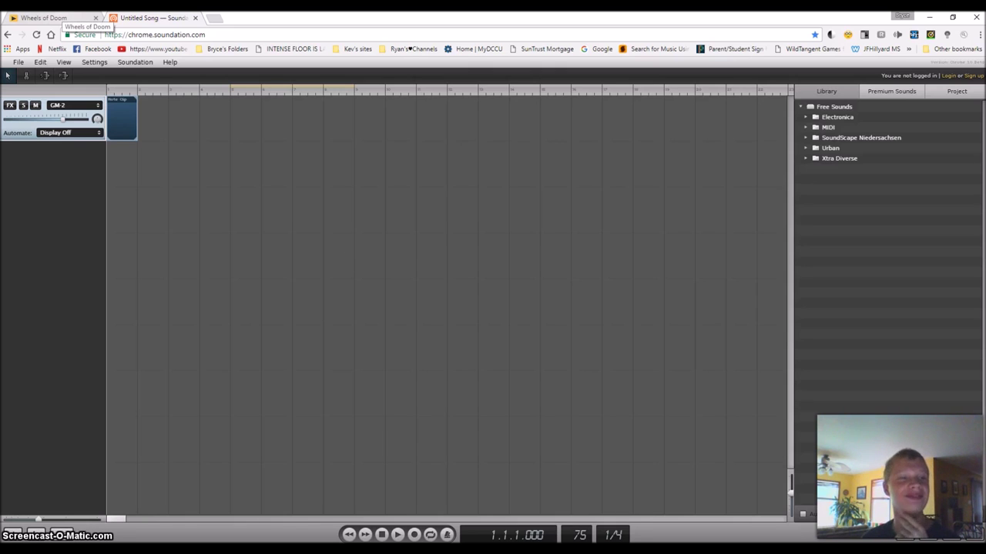
{"action": "left_click", "coordinate": [62, 17]}
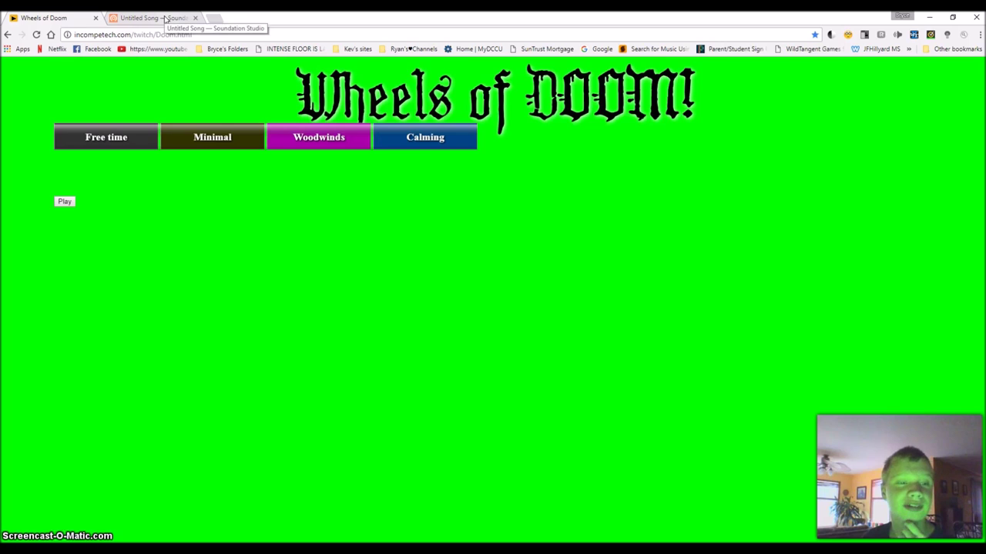
{"action": "left_click", "coordinate": [165, 18]}
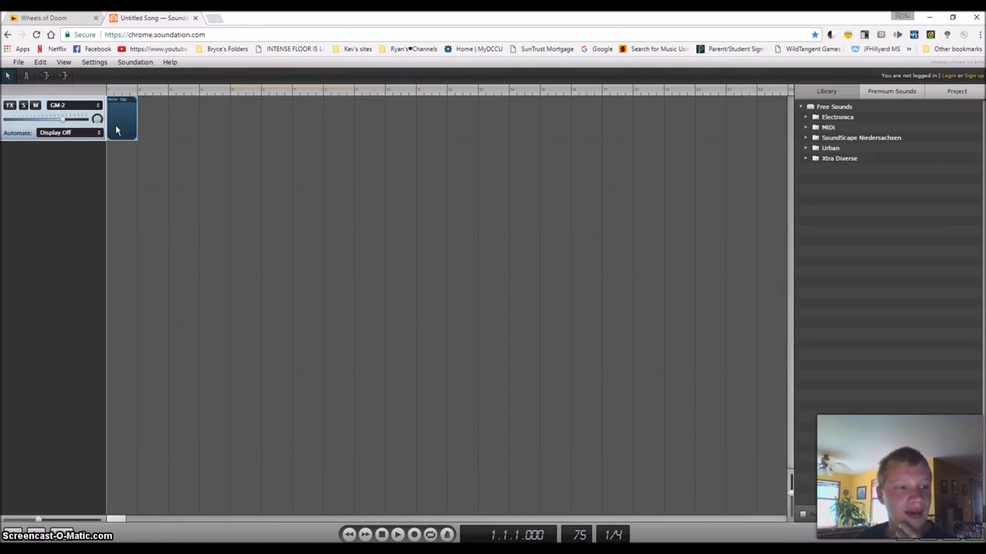
Delete the empty note clip from the GM-2 channel and show the virtual keyboard
{"action": "key", "text": "Delete"}
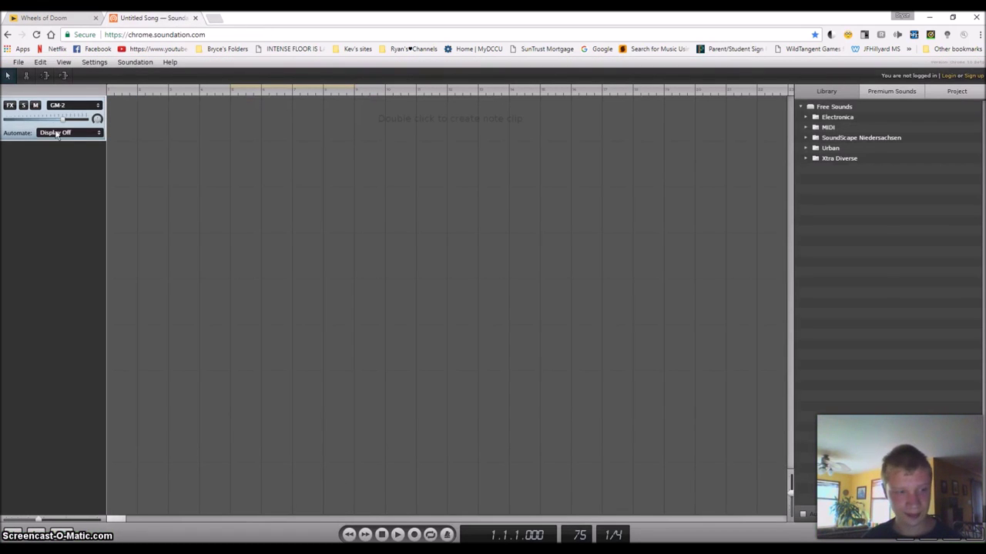
{"action": "left_click", "coordinate": [63, 62]}
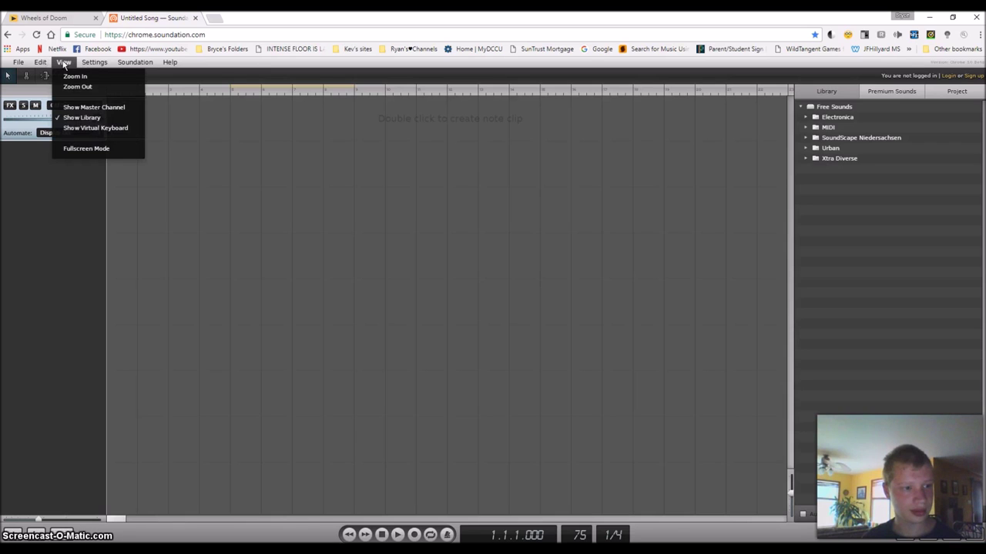
{"action": "left_click", "coordinate": [81, 129]}
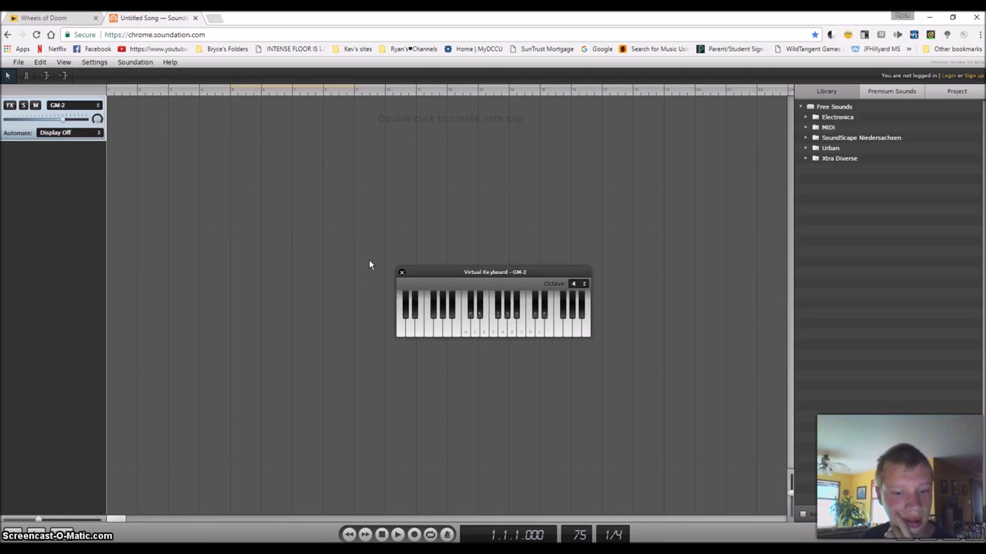
Record a slow improvisation of long, overlapping notes on the GM-2 channel with the virtual keyboard, stop recording, and close the keyboard
{"action": "left_click", "coordinate": [414, 536]}
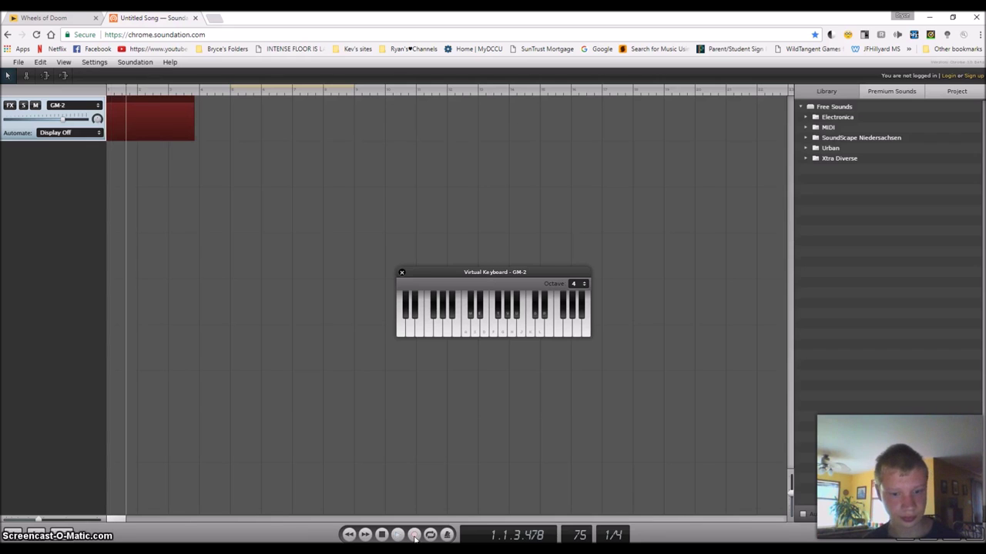
{"action": "key", "text": "g"}
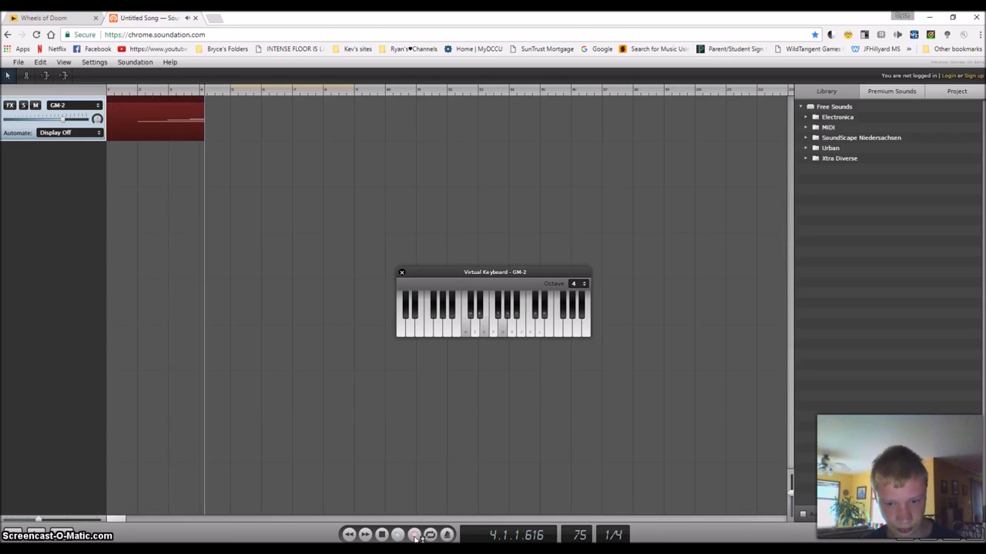
{"action": "key", "text": "k"}
{"action": "key", "text": "a"}
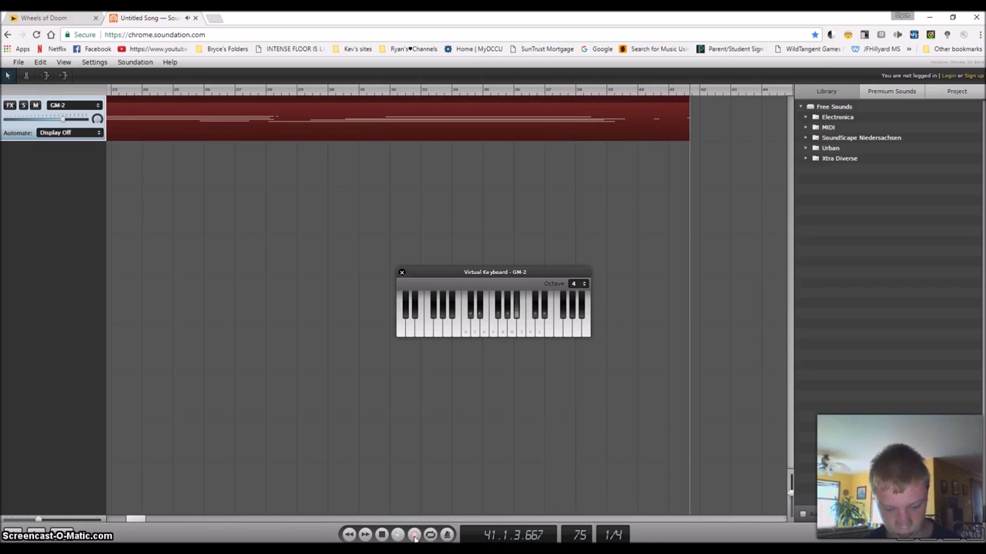
{"action": "key", "text": "f"}
{"action": "key", "text": "s"}
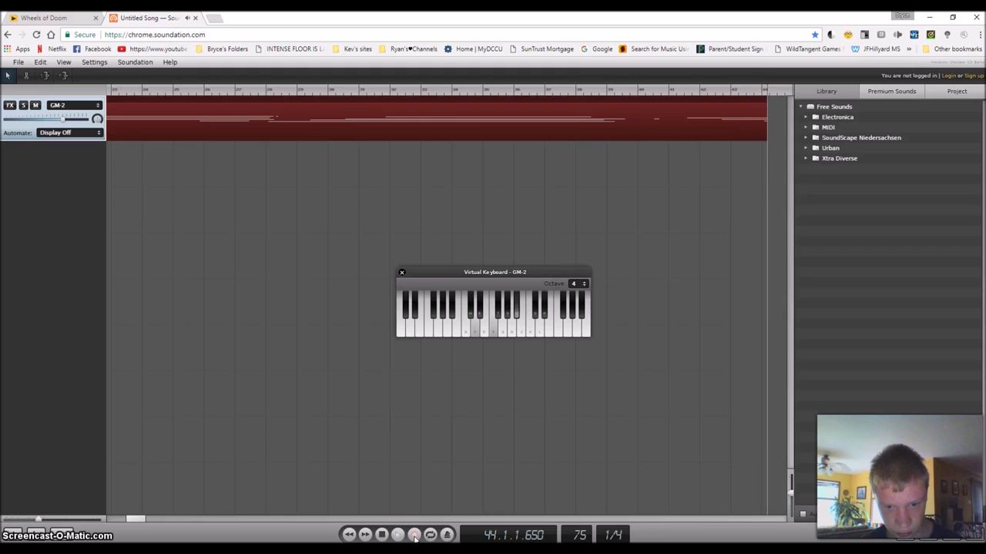
{"action": "key", "text": "l"}
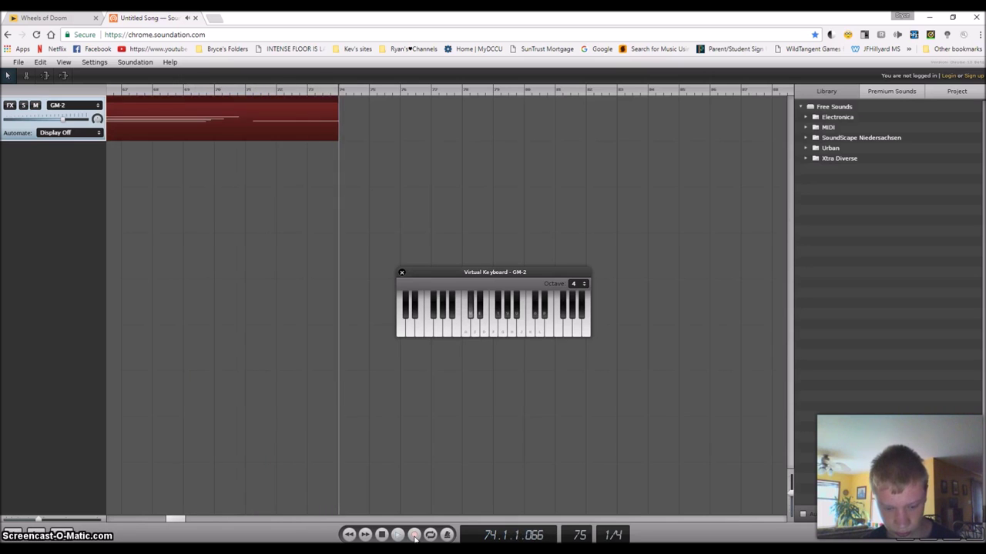
{"action": "key", "text": "g"}
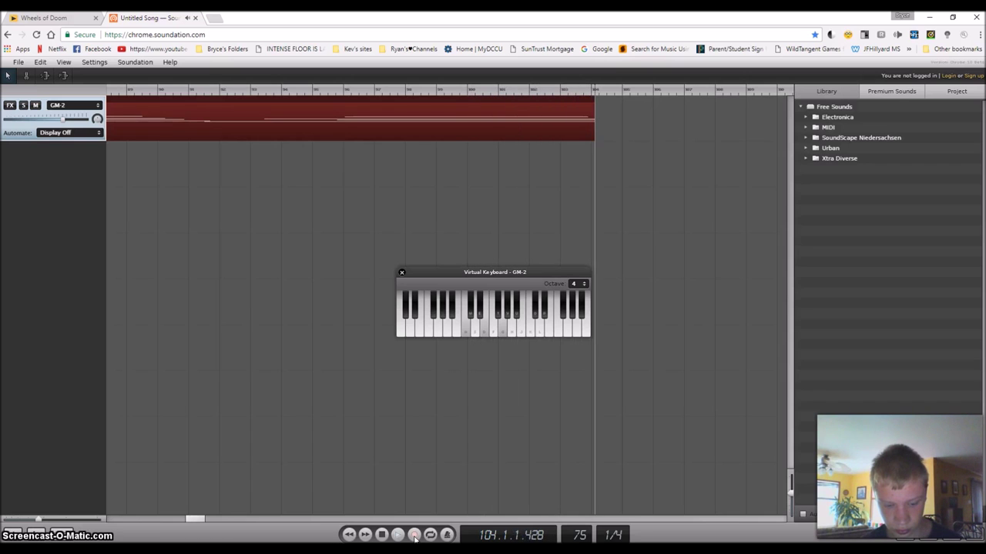
{"action": "key", "text": "a"}
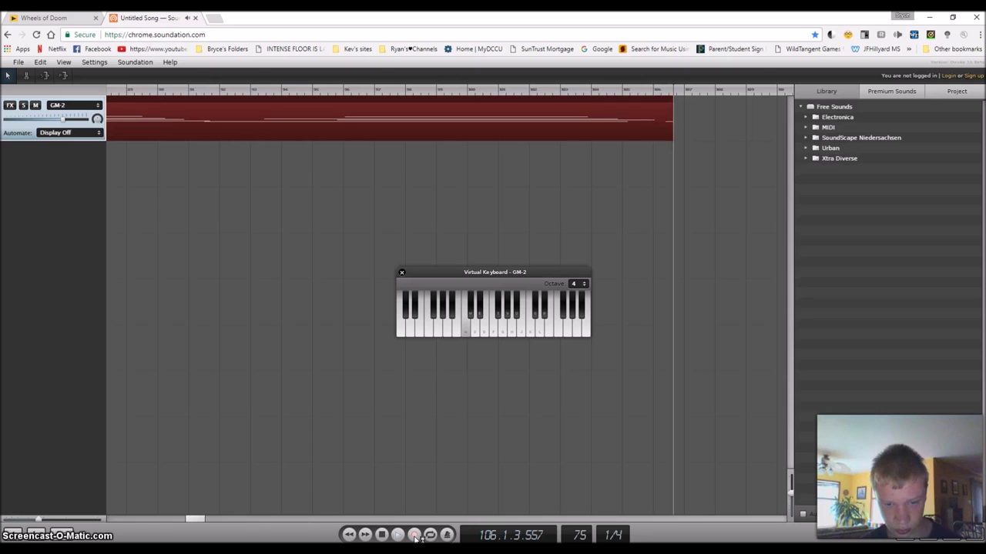
{"action": "key", "text": "e"}
{"action": "key", "text": "g"}
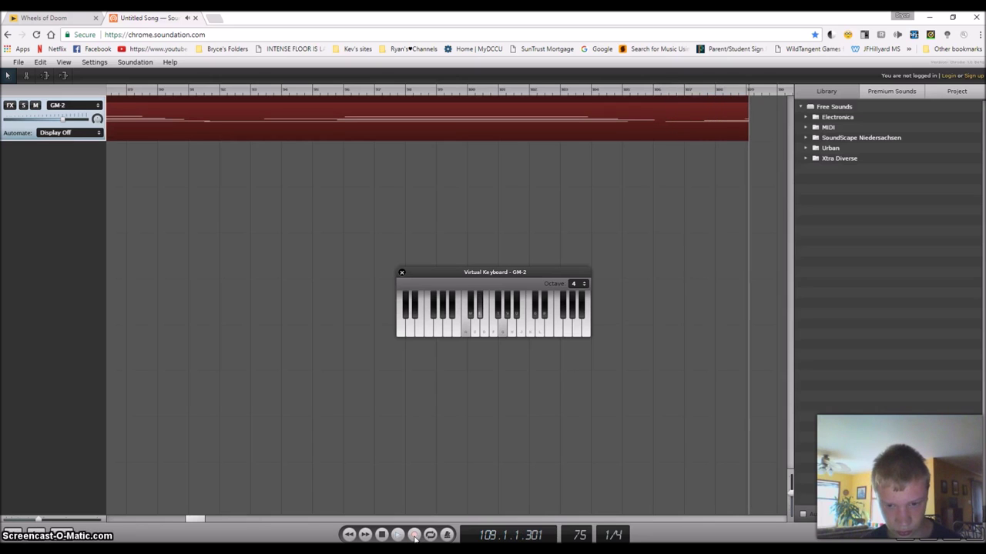
{"action": "key", "text": "p"}
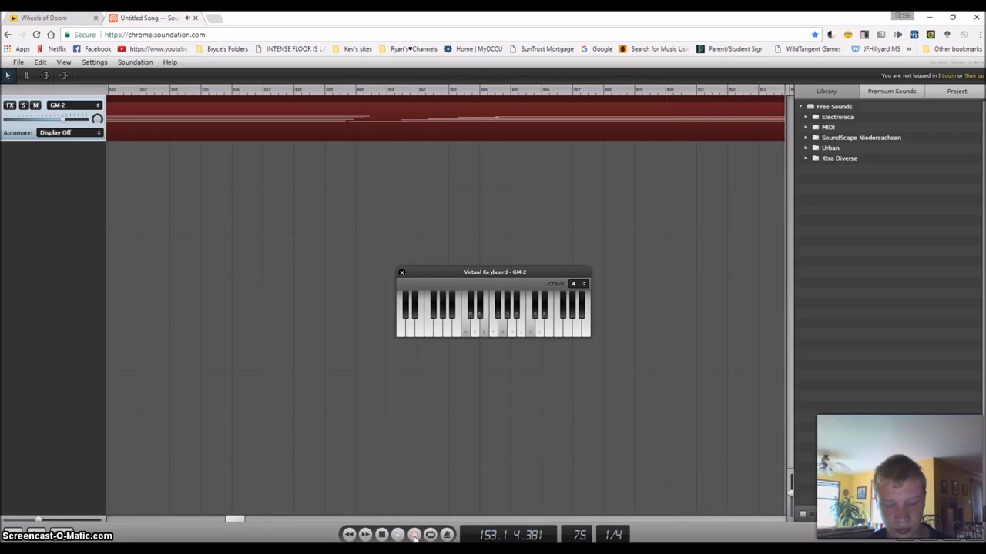
{"action": "left_click", "coordinate": [414, 535]}
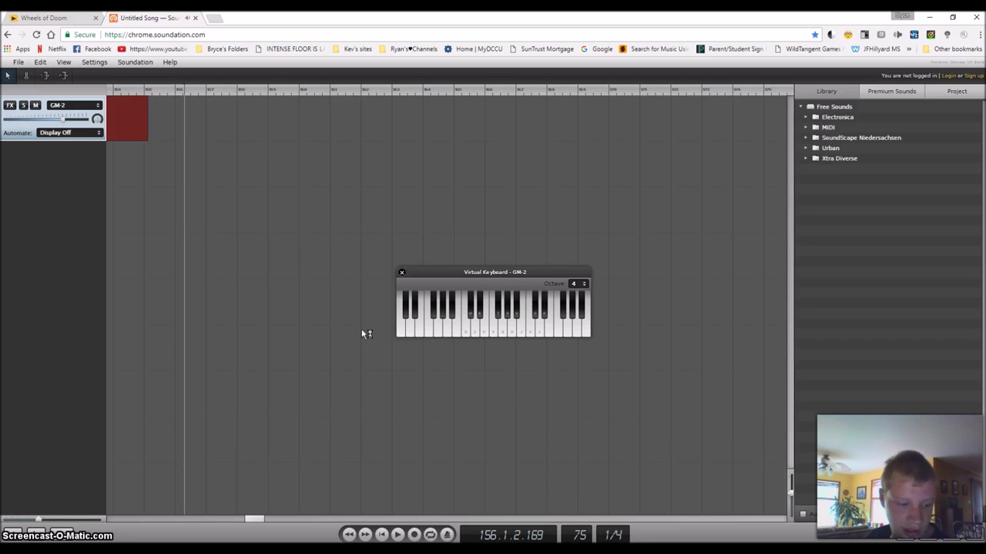
{"action": "left_click", "coordinate": [401, 274]}
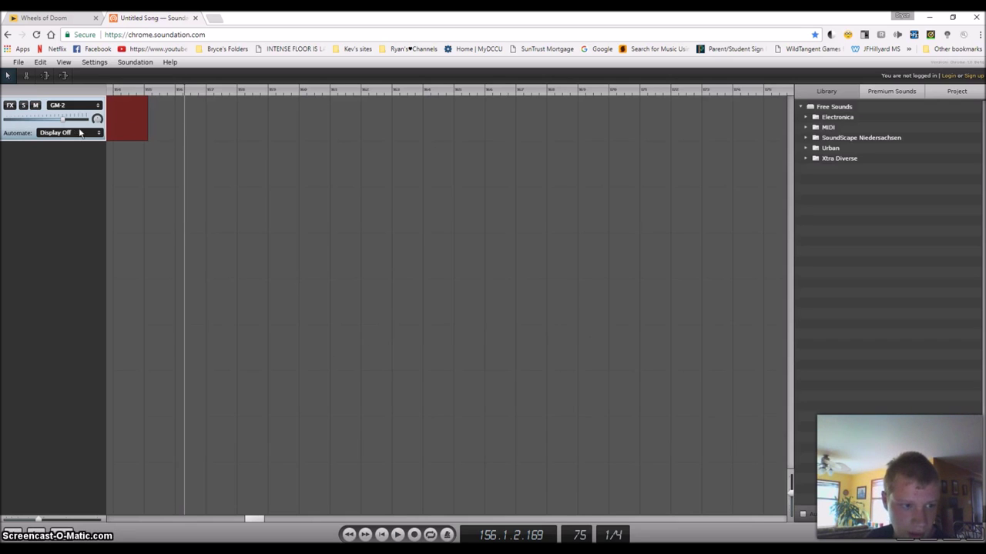
Play back the recorded clip from the start of the song, skipping ahead and rewinding to examine the passage around bar 75
{"action": "left_click_drag", "start_coordinate": [254, 520], "coordinate": [108, 520]}
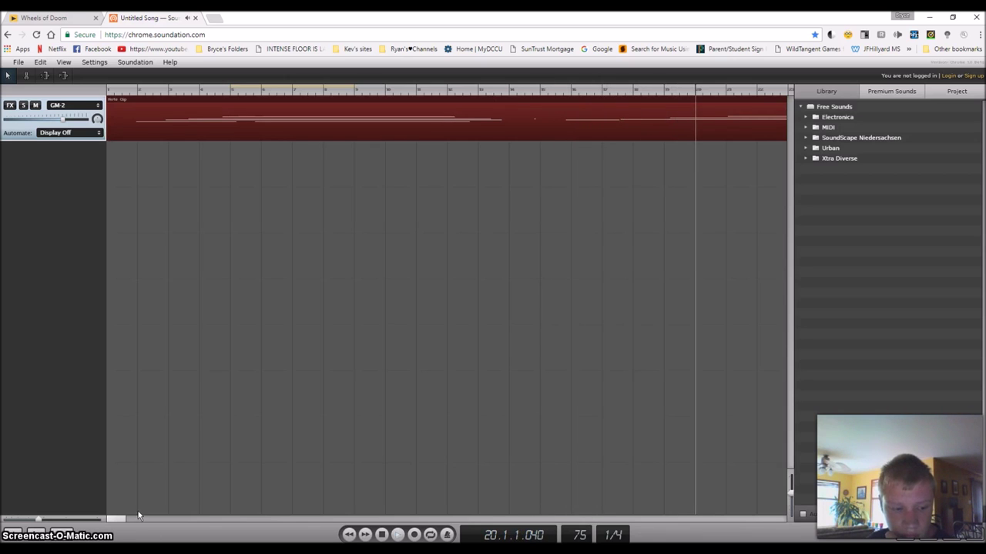
{"action": "left_click_drag", "start_coordinate": [117, 523], "coordinate": [131, 523]}
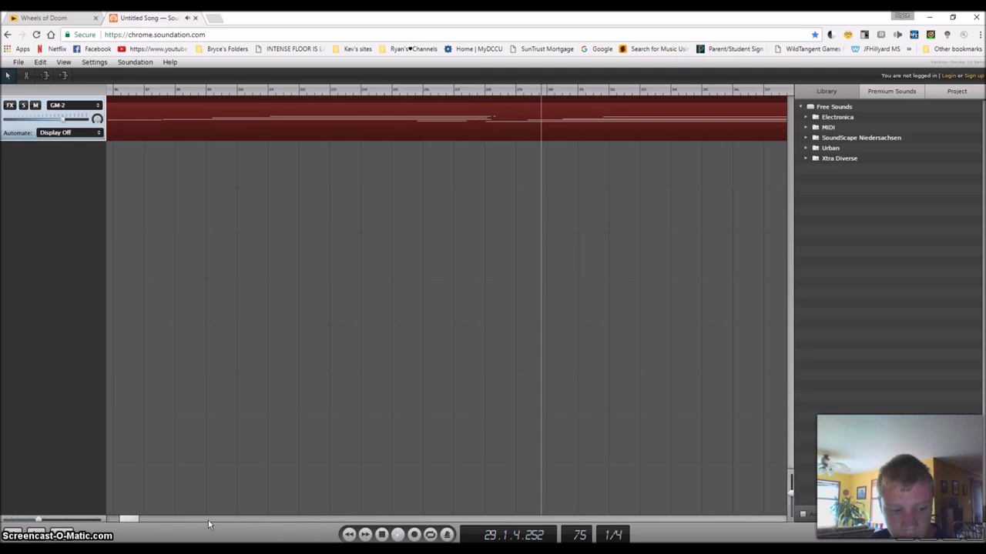
{"action": "left_click_drag", "start_coordinate": [134, 523], "coordinate": [141, 522]}
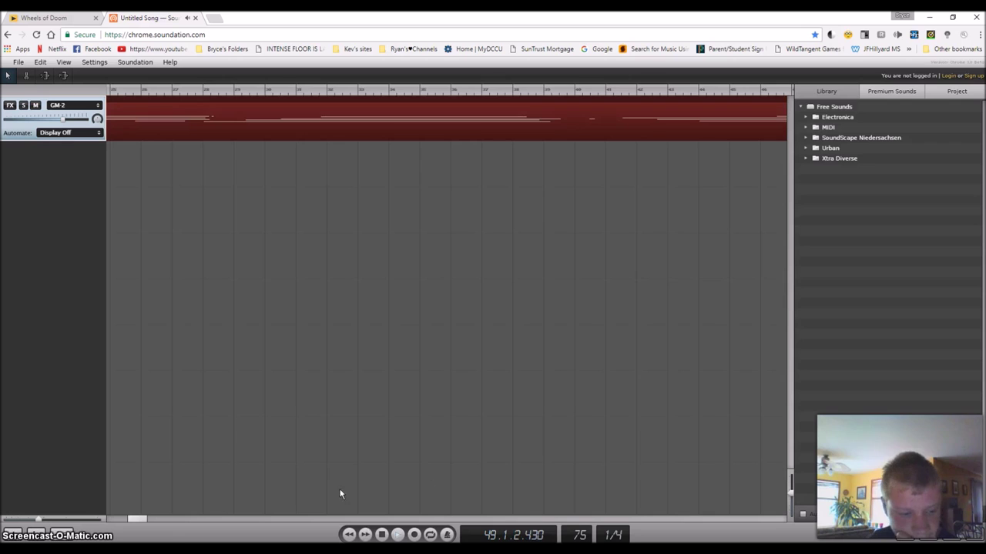
{"action": "left_click_drag", "start_coordinate": [142, 521], "coordinate": [168, 520]}
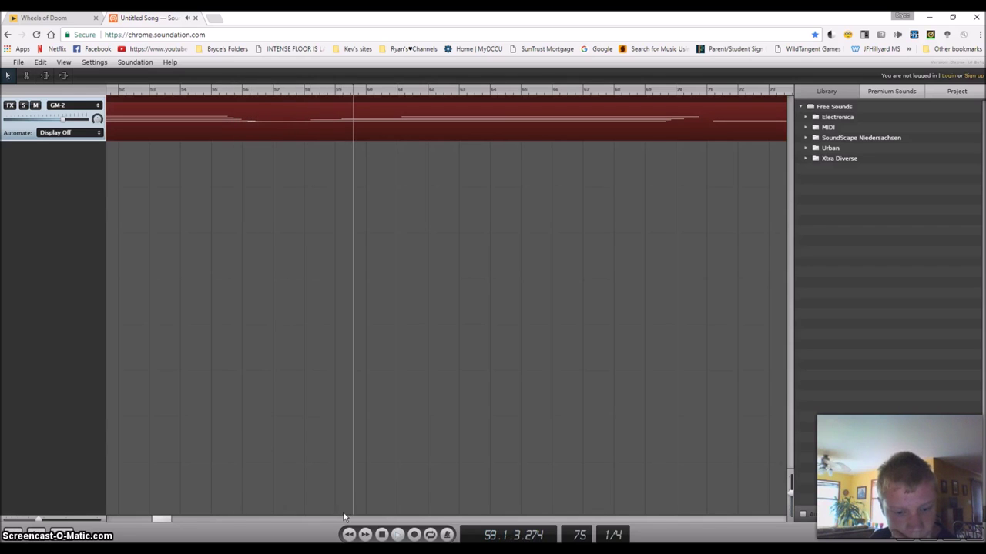
{"action": "left_click", "coordinate": [366, 536]}
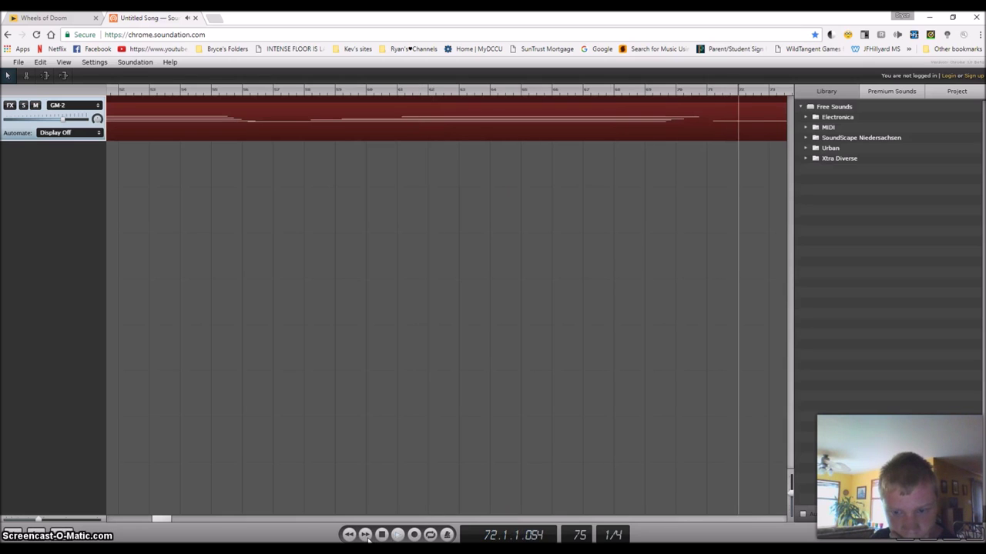
{"action": "left_click", "coordinate": [350, 536]}
{"action": "left_click", "coordinate": [350, 536]}
{"action": "left_click", "coordinate": [350, 536]}
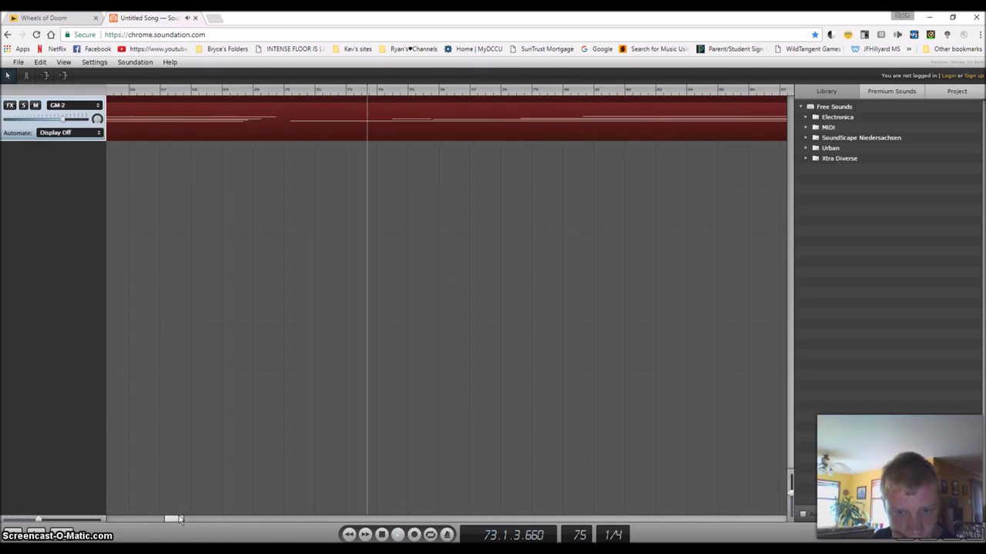
Open the recorded clip for note editing and lower the off-pitch note around bar 75 to the pitch of the note that follows it
{"action": "double_click", "coordinate": [428, 133]}
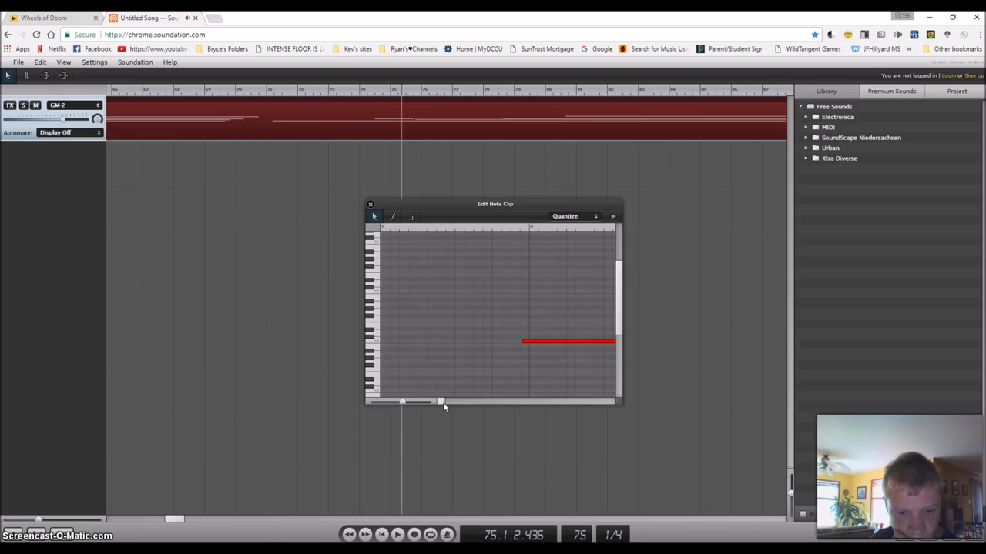
{"action": "left_click_drag", "start_coordinate": [440, 401], "coordinate": [464, 406]}
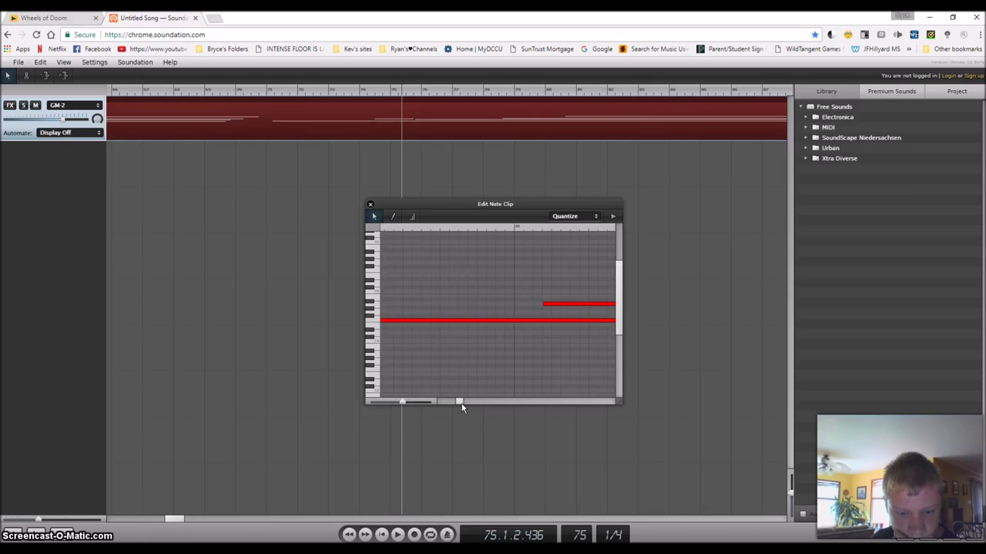
{"action": "left_click", "coordinate": [397, 535]}
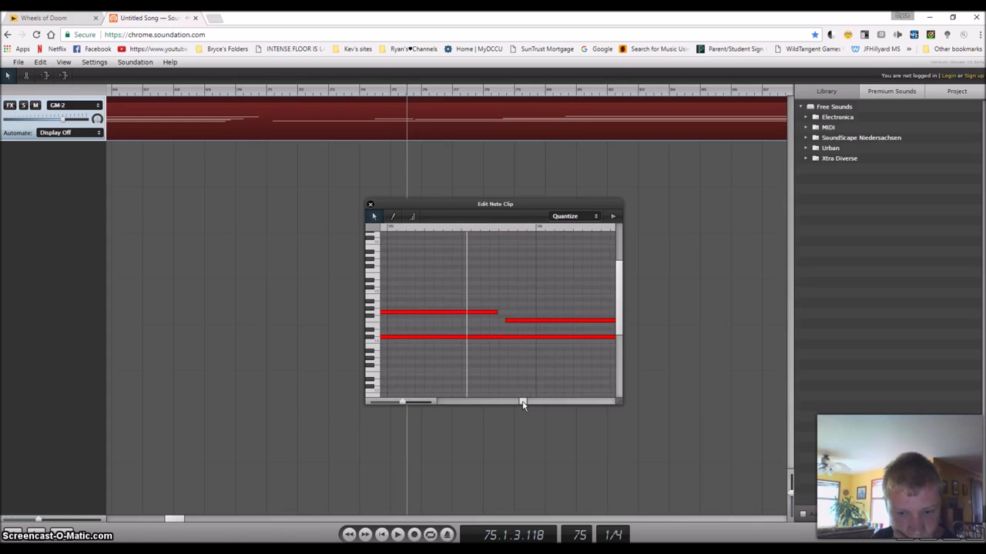
{"action": "left_click_drag", "start_coordinate": [456, 314], "coordinate": [456, 321]}
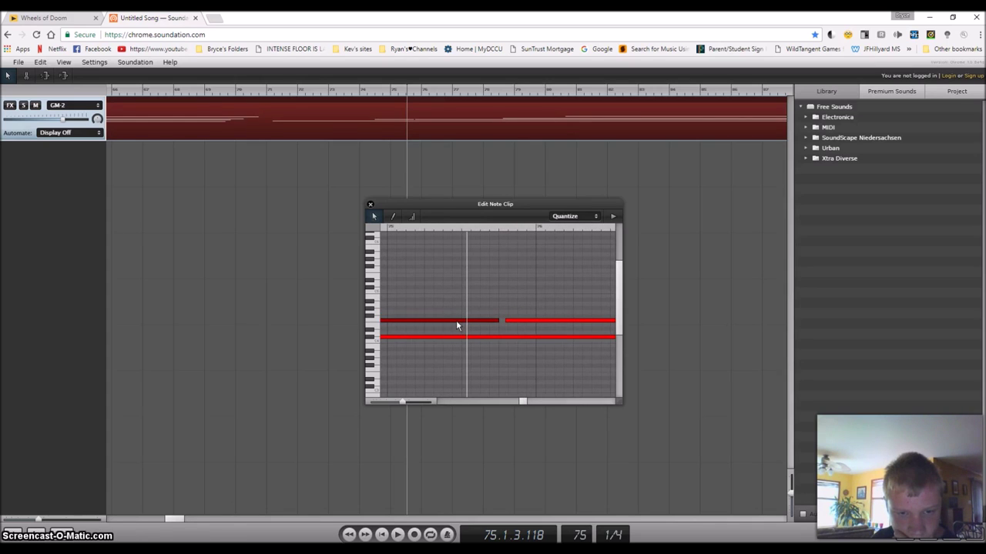
Rewind and play back the corrected passage, close the note clip editor, and follow the playback further along the recording
{"action": "left_click", "coordinate": [349, 534]}
{"action": "left_click", "coordinate": [349, 534]}
{"action": "left_click", "coordinate": [397, 536]}
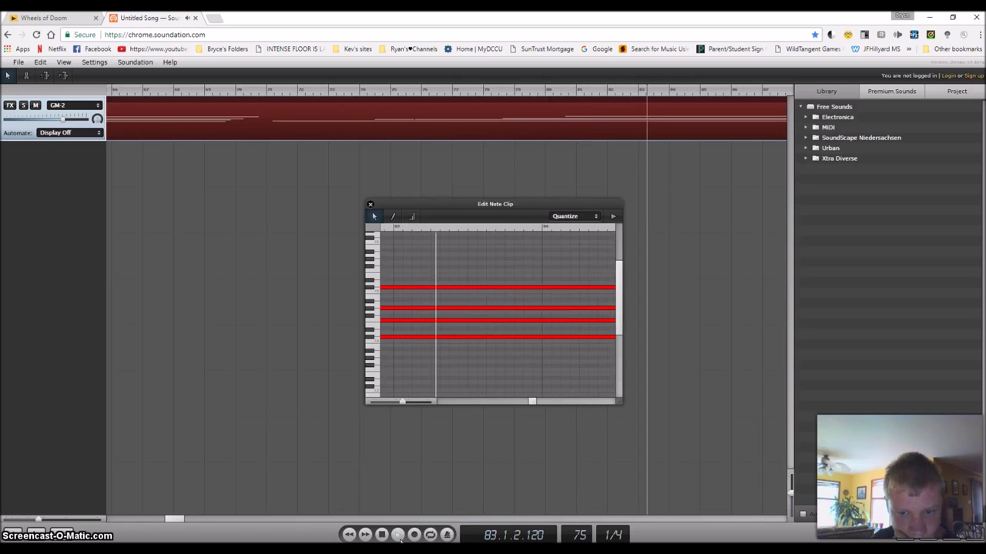
{"action": "left_click", "coordinate": [370, 204]}
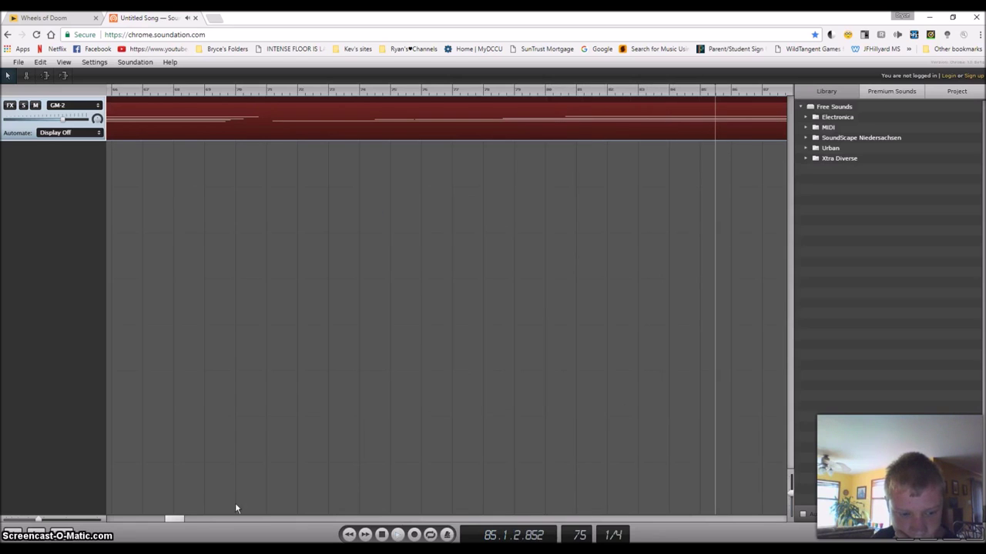
{"action": "left_click_drag", "start_coordinate": [182, 519], "coordinate": [208, 518]}
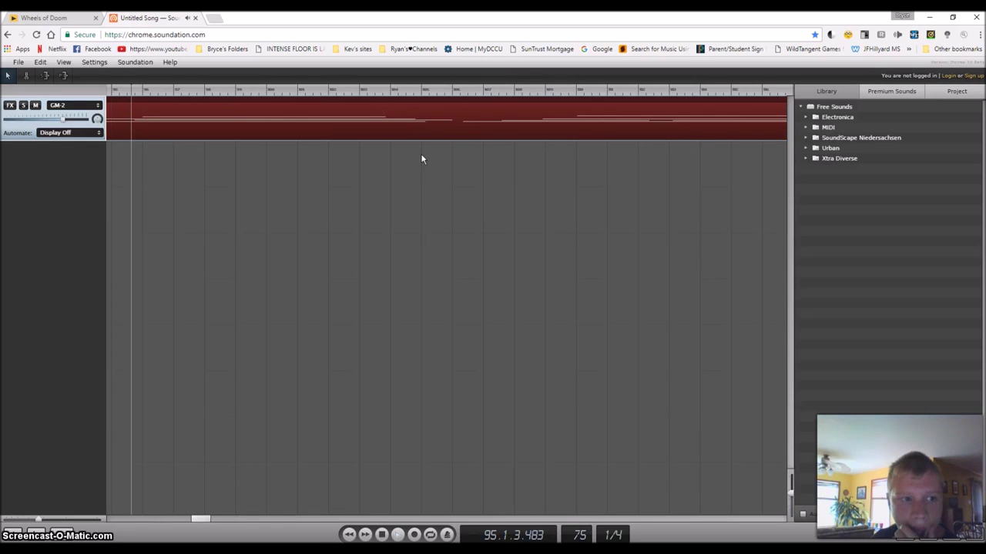
Recheck the constraints on Wheels of Doom and search the web for "define minimal" in a new tab
{"action": "left_click", "coordinate": [46, 18]}
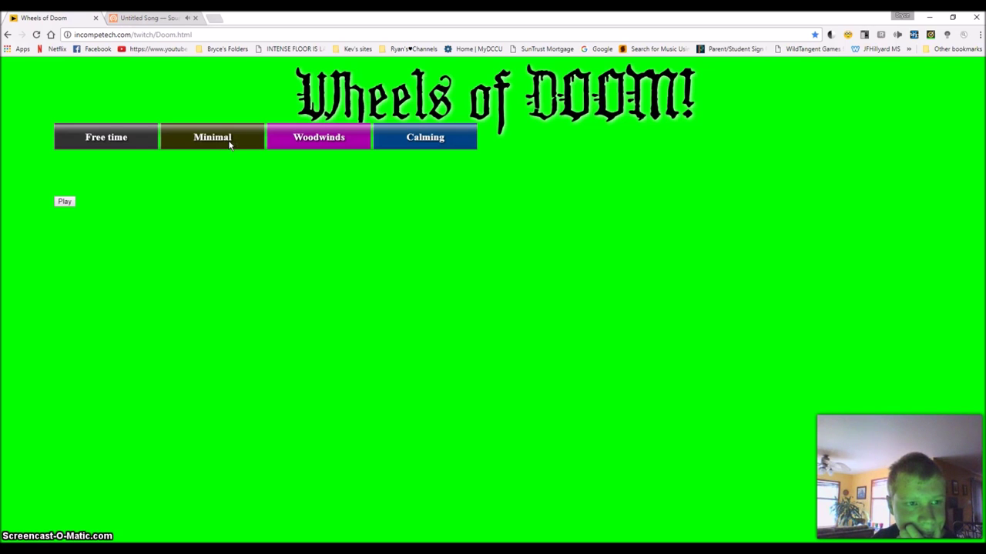
{"action": "key", "text": "ctrl+t"}
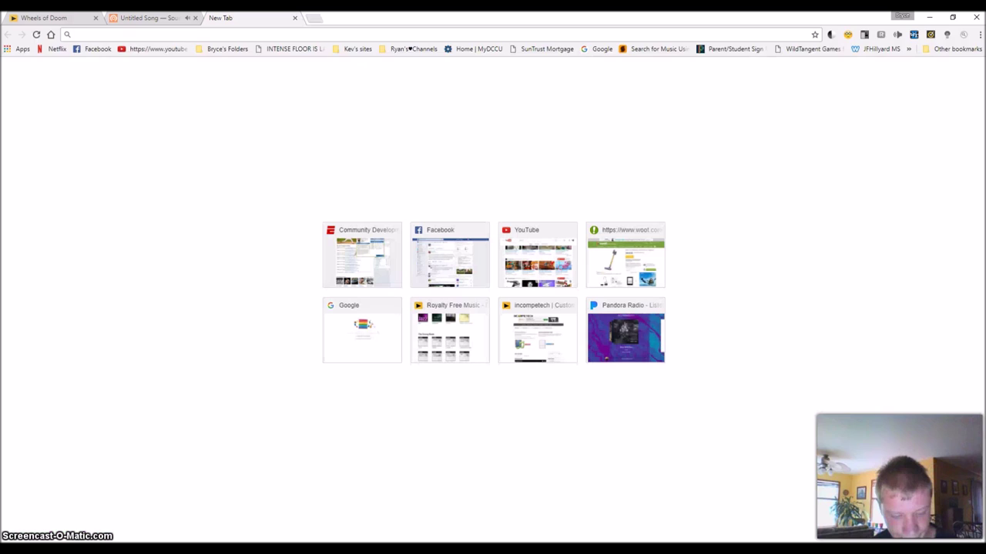
{"action": "type", "text": "define minimal"}
{"action": "key", "text": "Return"}
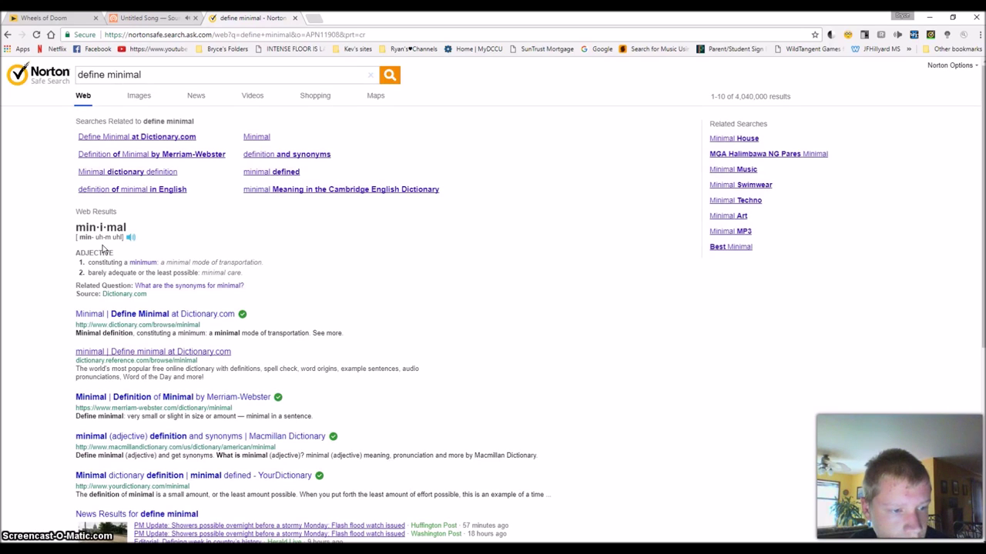
Search Google for "define minimal", expand the dictionary entry to read its music sense, and close the search tab
{"action": "left_click", "coordinate": [205, 35]}
{"action": "type", "text": "goo"}
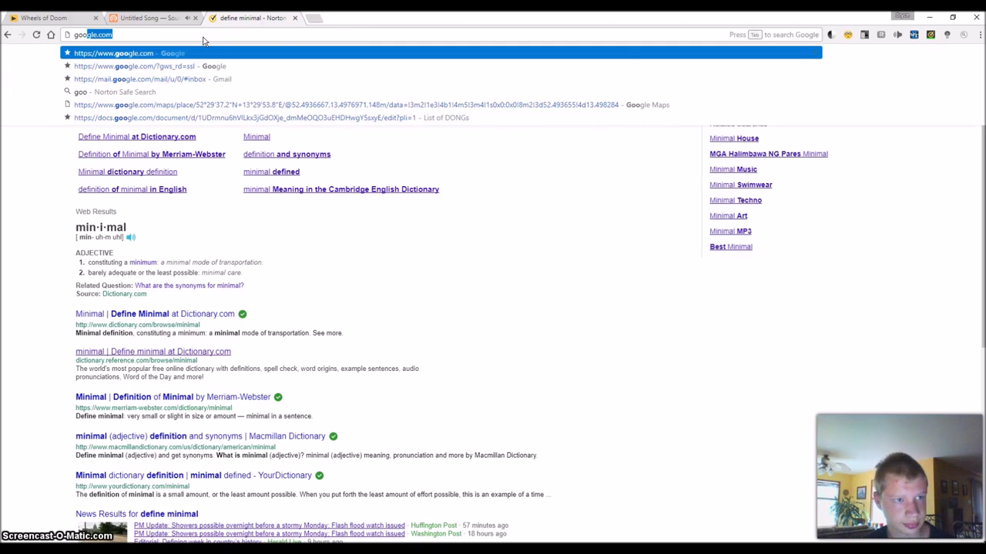
{"action": "key", "text": "Tab"}
{"action": "type", "text": "define minimal"}
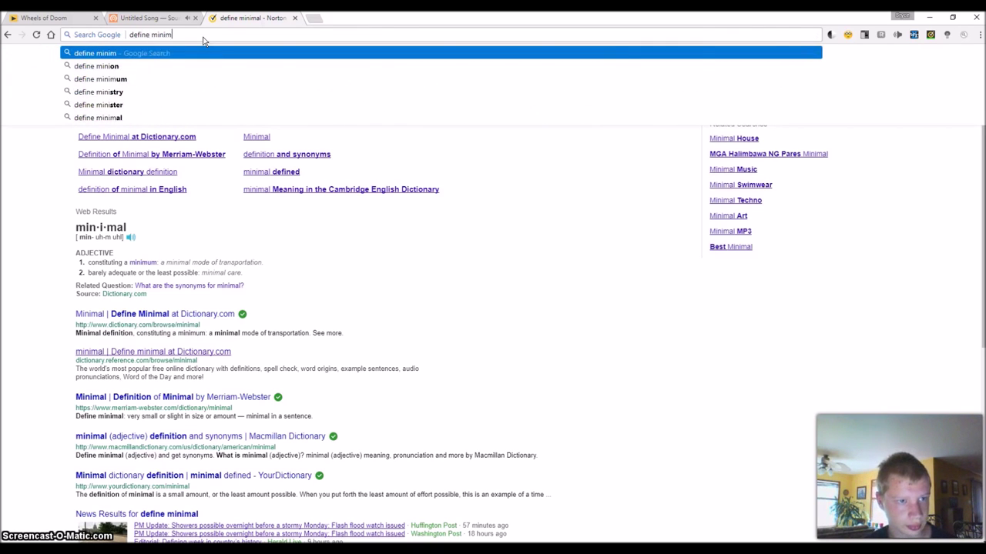
{"action": "key", "text": "Return"}
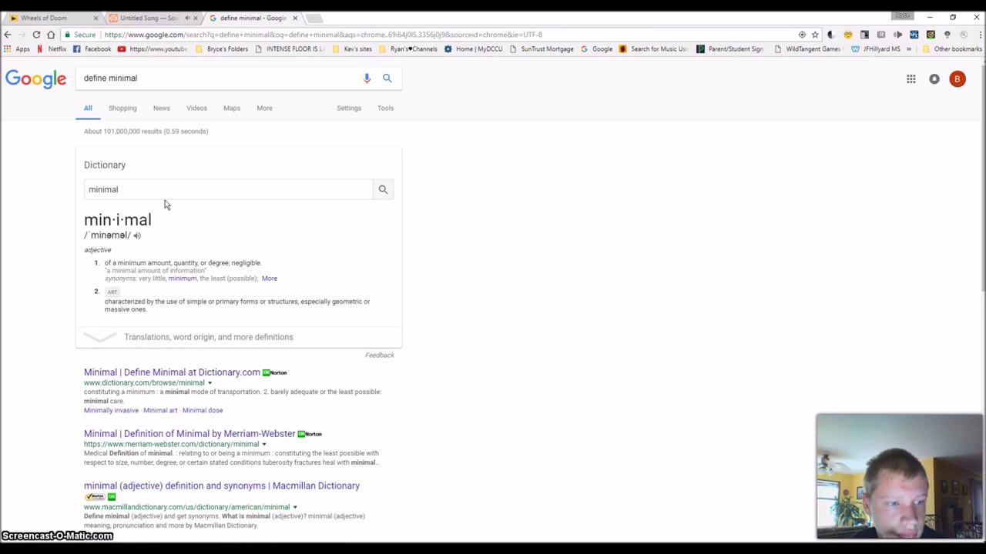
{"action": "left_click", "coordinate": [116, 337]}
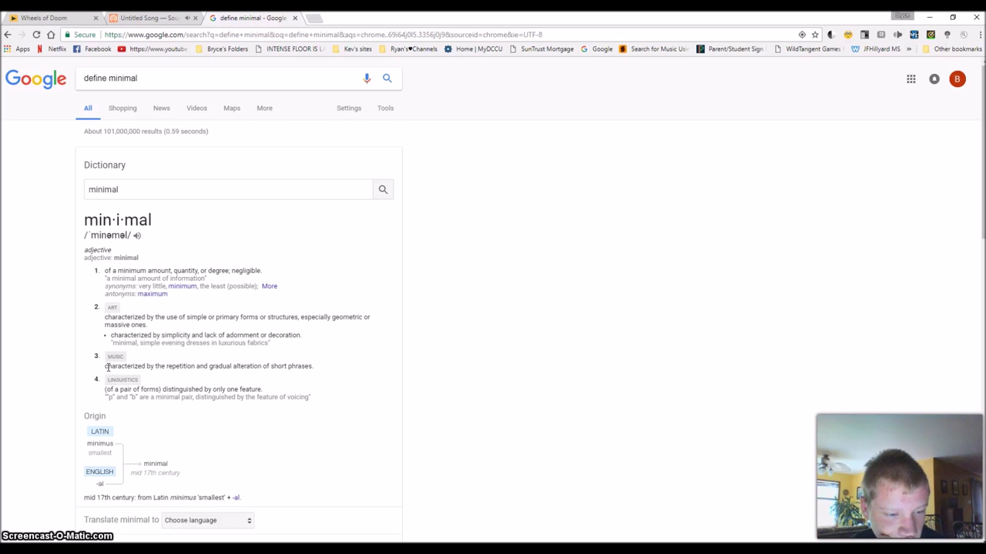
{"action": "scroll", "coordinate": [108, 367], "scroll_direction": "down", "scroll_amount": 1}
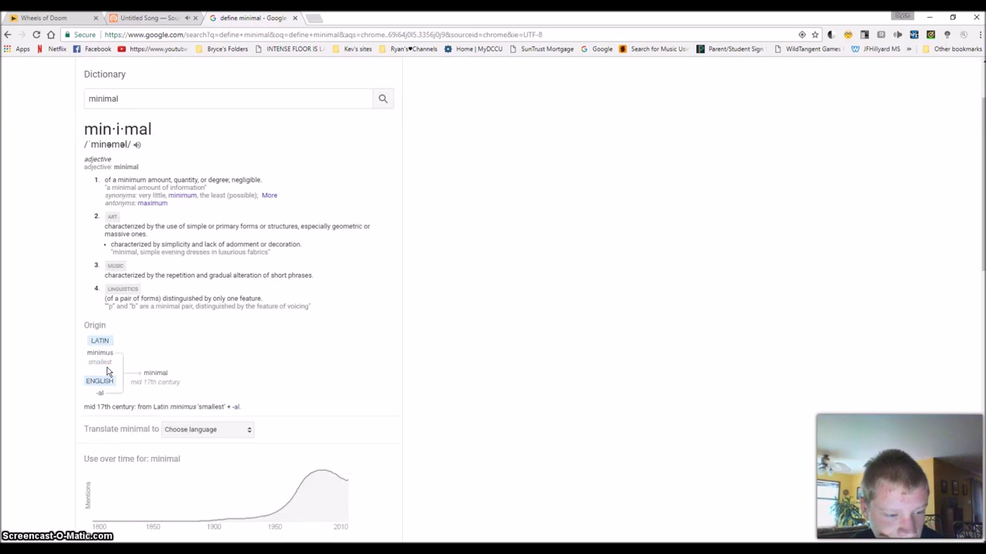
{"action": "left_click", "coordinate": [295, 19]}
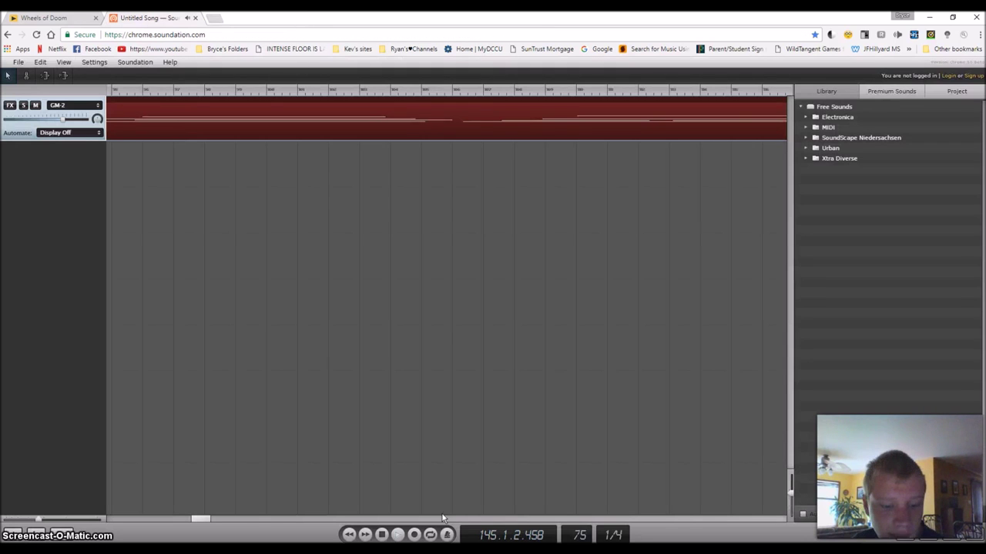
Open the recorded clip around bar 143, raise the overlapping upper note to the following note's pitch, and shorten it to end where that note starts
{"action": "left_click", "coordinate": [352, 537]}
{"action": "left_click", "coordinate": [353, 537]}
{"action": "left_click", "coordinate": [353, 537]}
{"action": "left_click", "coordinate": [353, 537]}
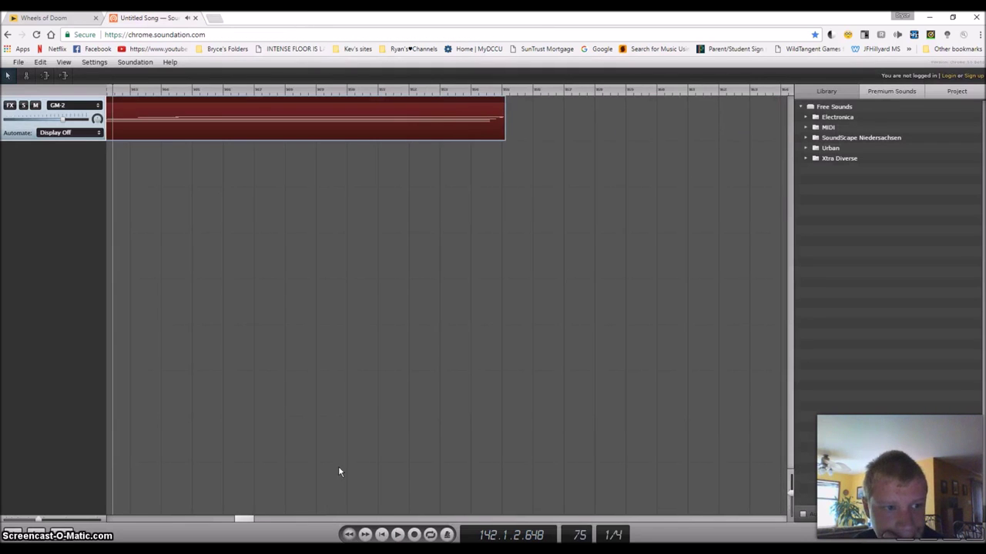
{"action": "left_click", "coordinate": [353, 537]}
{"action": "double_click", "coordinate": [235, 137]}
{"action": "left_click", "coordinate": [398, 535]}
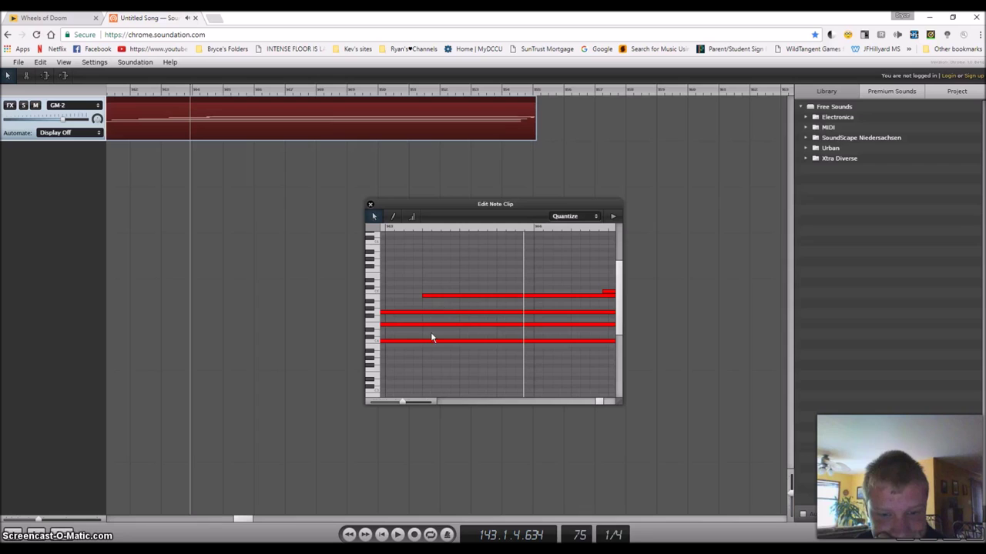
{"action": "left_click_drag", "start_coordinate": [621, 402], "coordinate": [724, 413]}
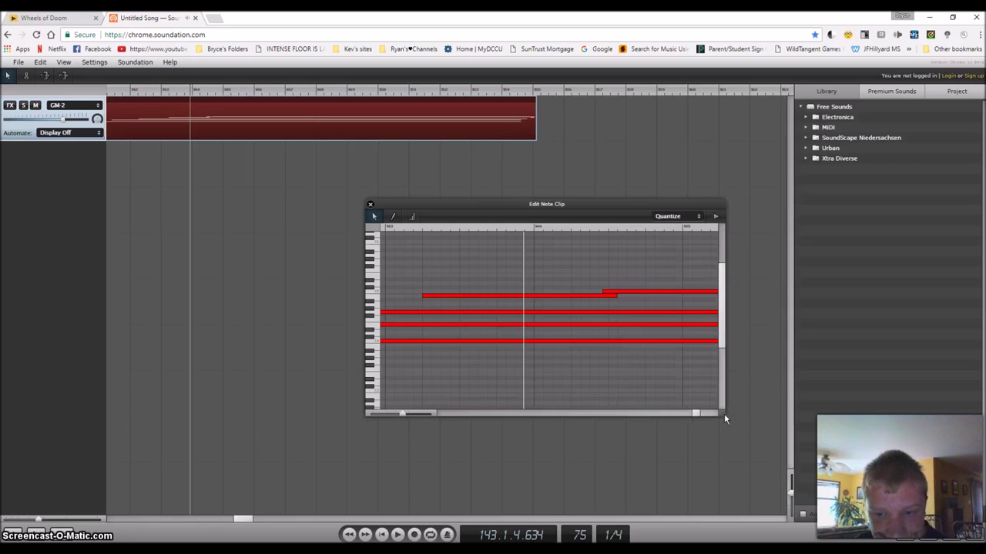
{"action": "left_click", "coordinate": [555, 295]}
{"action": "left_click_drag", "start_coordinate": [556, 299], "coordinate": [598, 295]}
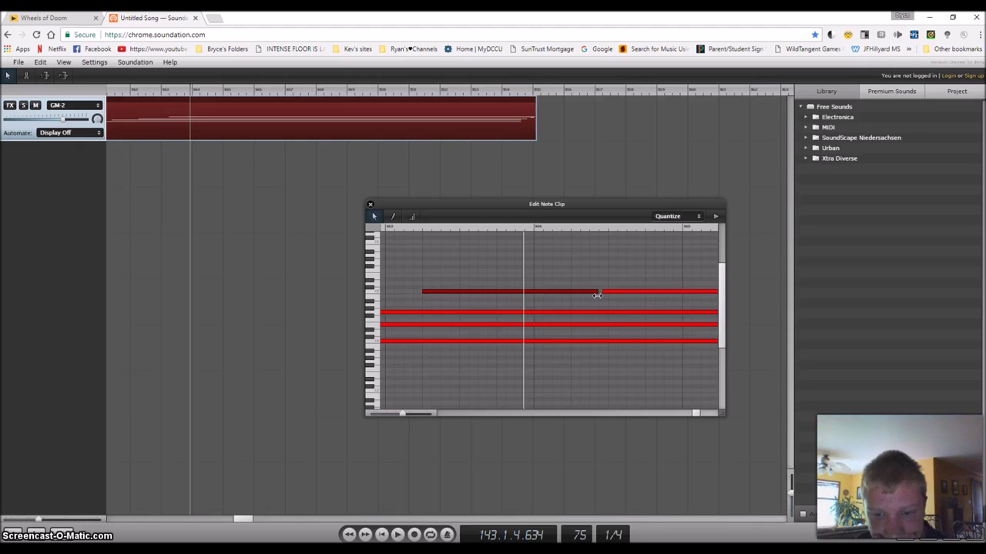
Rewind a few bars and play back the edited passage through to the end of the recording
{"action": "left_click", "coordinate": [349, 535]}
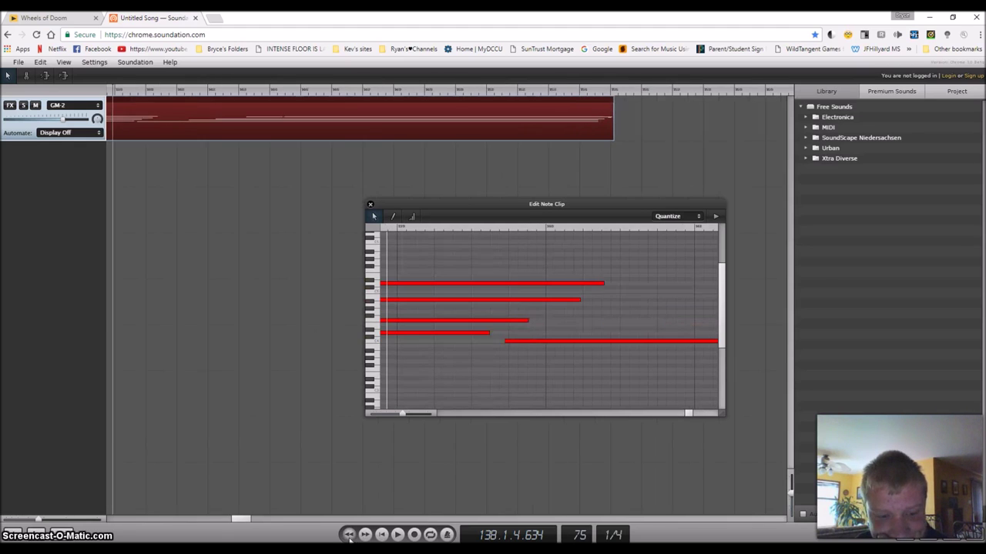
{"action": "left_click", "coordinate": [399, 537]}
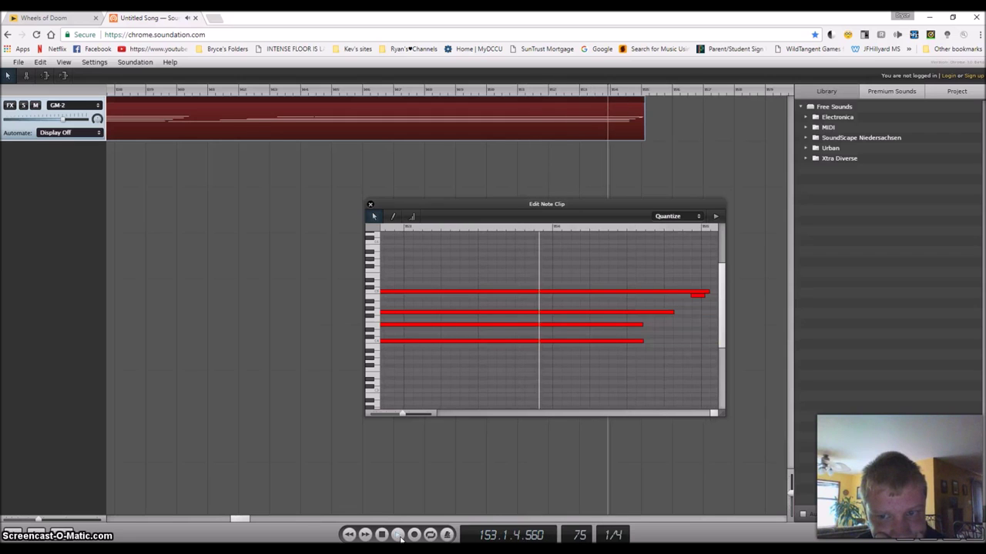
{"action": "left_click", "coordinate": [398, 536]}
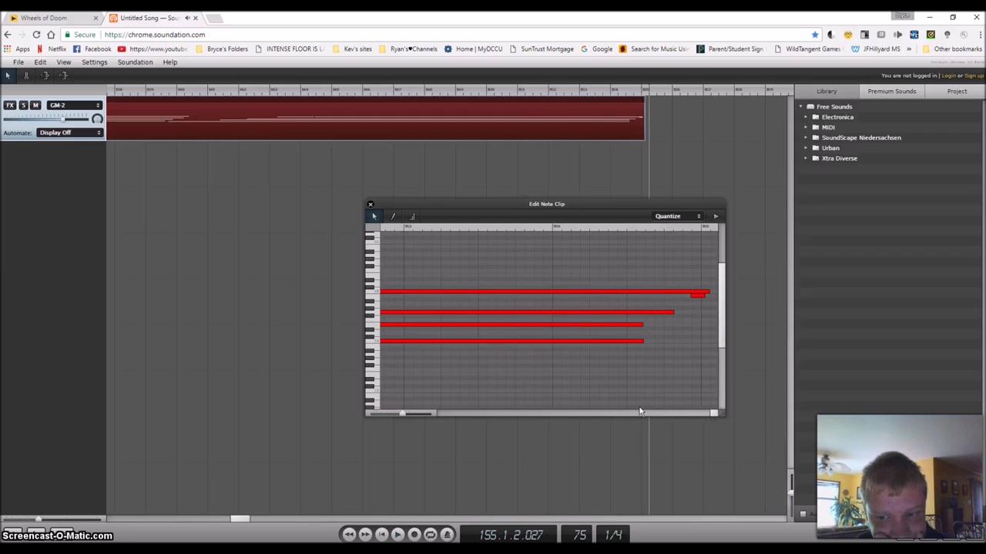
Delete the short stray note at the clip's end, then check the song's length in minutes and seconds with the note editor closed
{"action": "double_click", "coordinate": [695, 295]}
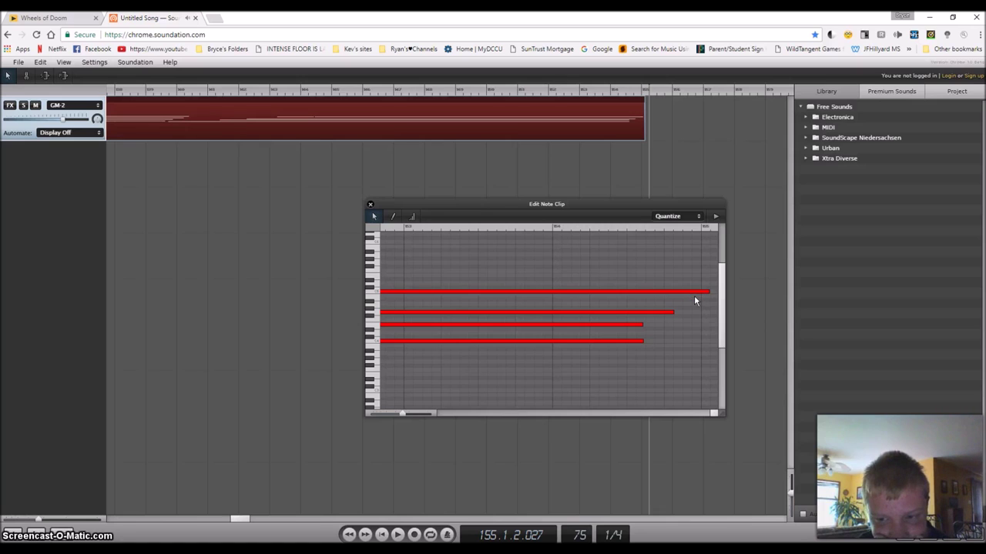
{"action": "left_click", "coordinate": [369, 206]}
{"action": "left_click", "coordinate": [513, 536]}
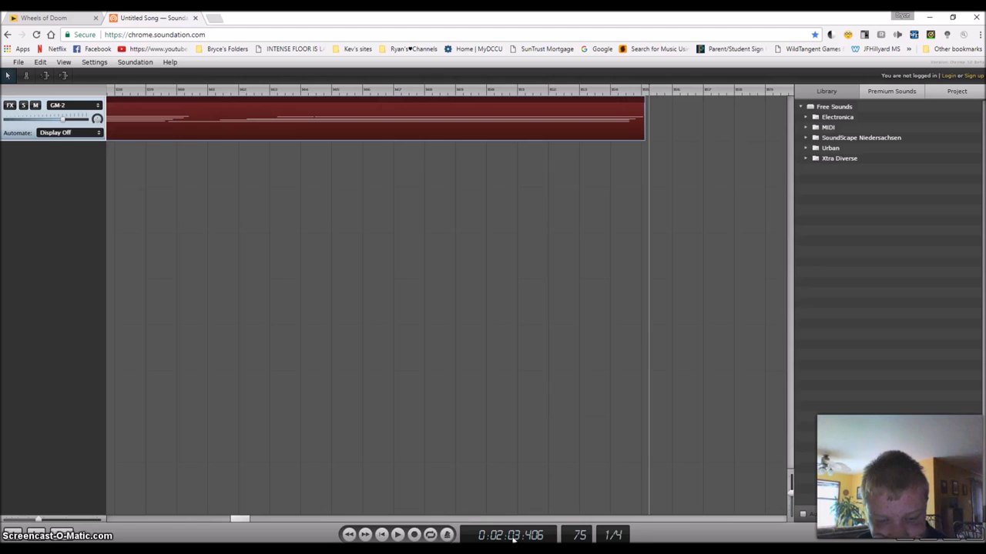
{"action": "left_click", "coordinate": [514, 536]}
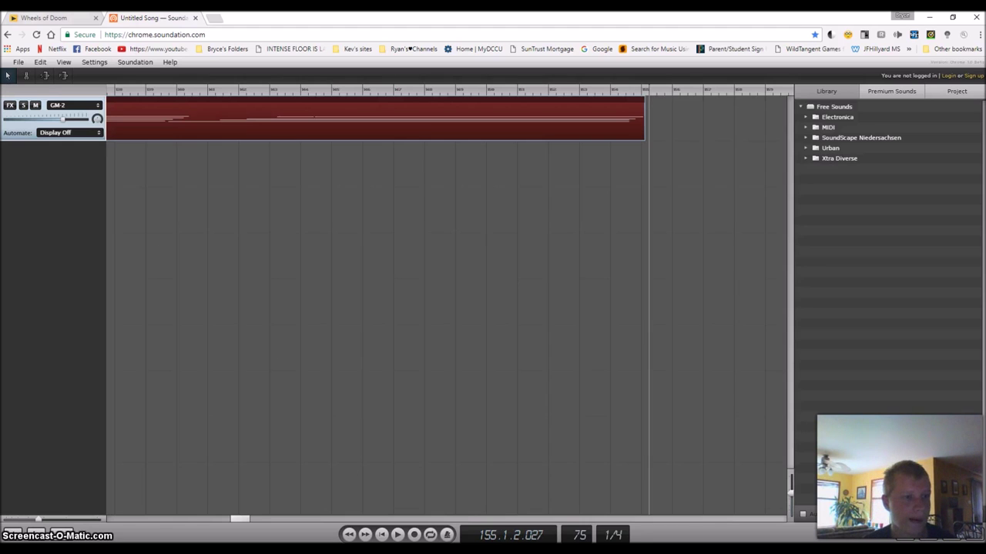
Return to the start of the song and add a second GM-2 channel below the first
{"action": "left_click", "coordinate": [382, 535]}
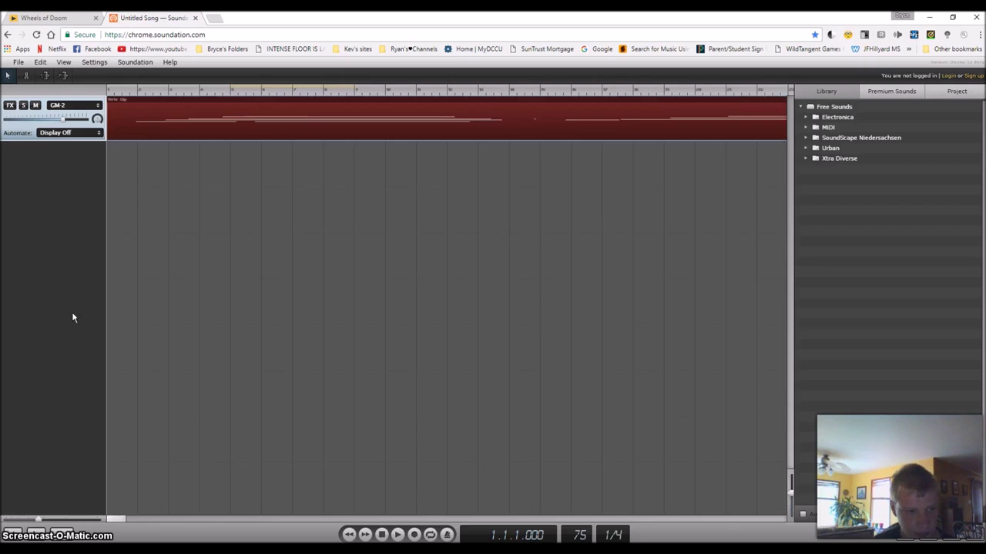
{"action": "right_click", "coordinate": [29, 133]}
{"action": "left_click", "coordinate": [38, 138]}
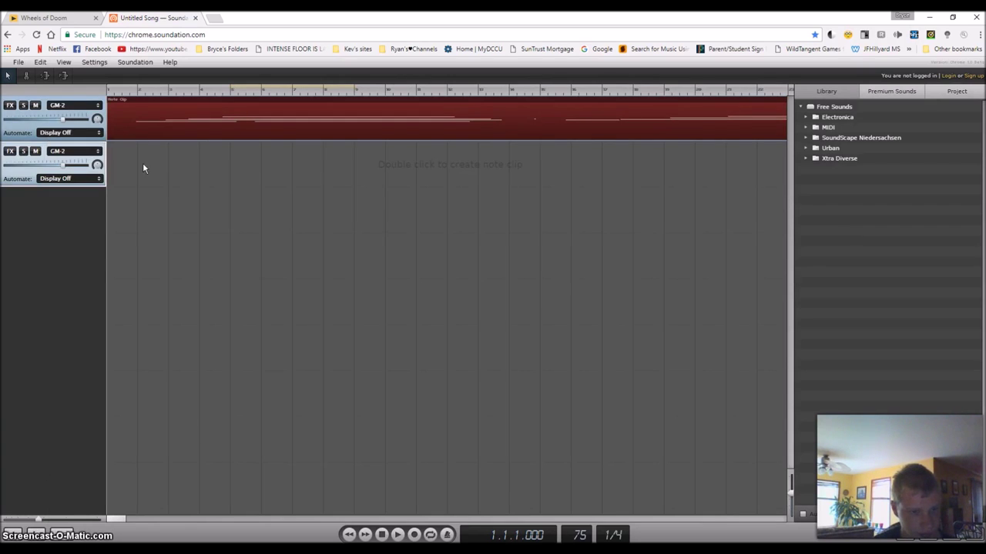
Create an empty one-bar note clip at bar 1 of the second channel and open it for note editing
{"action": "double_click", "coordinate": [143, 167]}
{"action": "left_click_drag", "start_coordinate": [157, 164], "coordinate": [115, 164]}
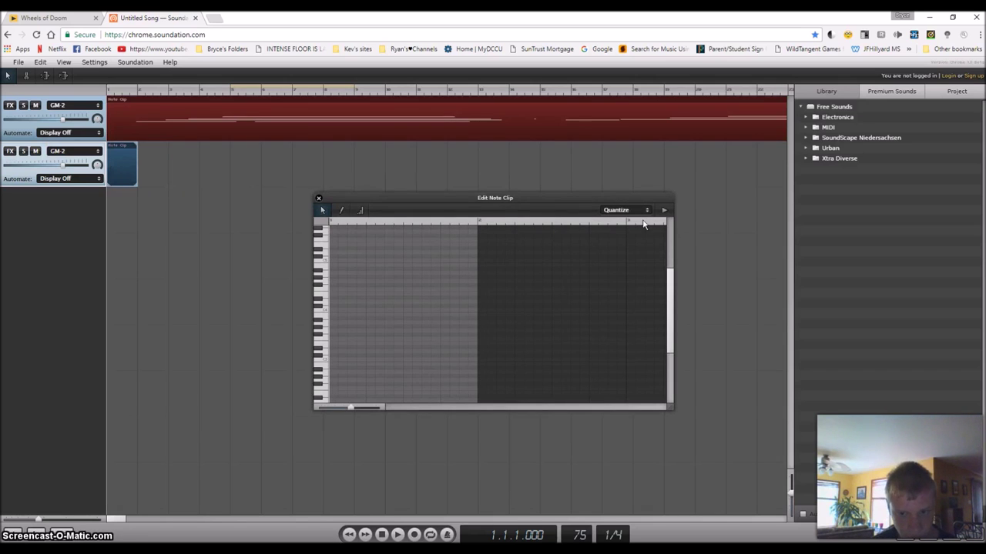
{"action": "scroll", "coordinate": [318, 271], "scroll_direction": "up", "scroll_amount": 3}
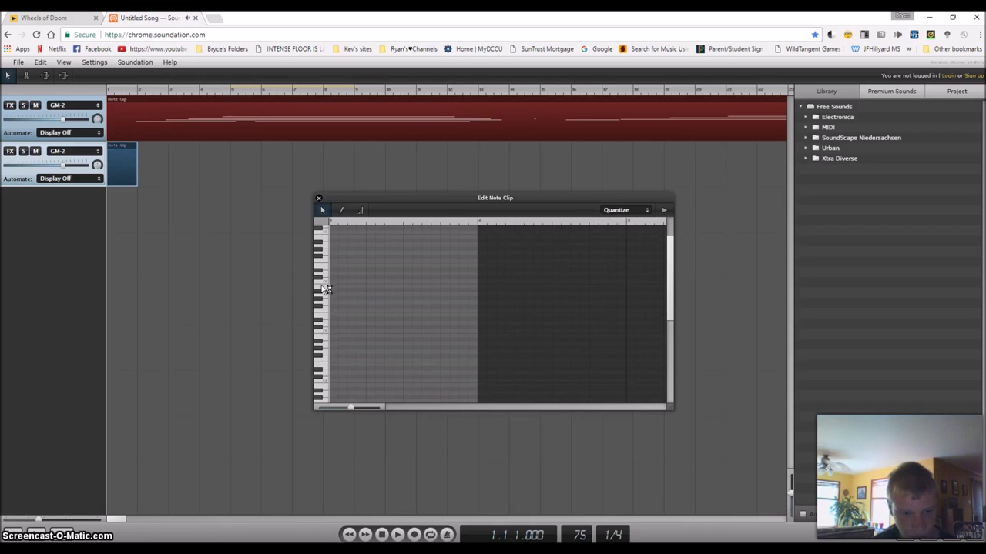
Show the virtual keyboard for the second GM-2 channel and set its octave to 5
{"action": "left_click", "coordinate": [63, 62]}
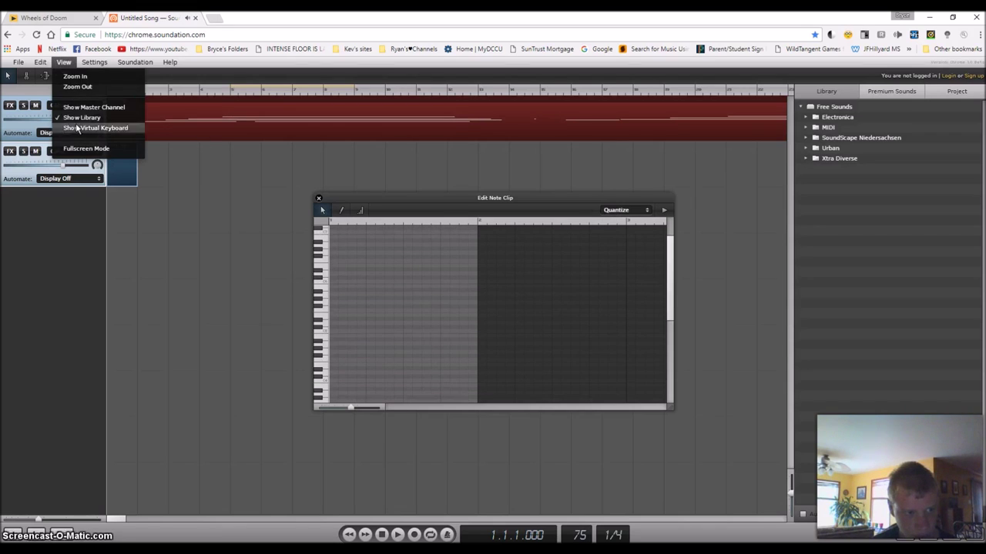
{"action": "left_click", "coordinate": [91, 126]}
{"action": "left_click", "coordinate": [577, 284]}
{"action": "left_click", "coordinate": [585, 330]}
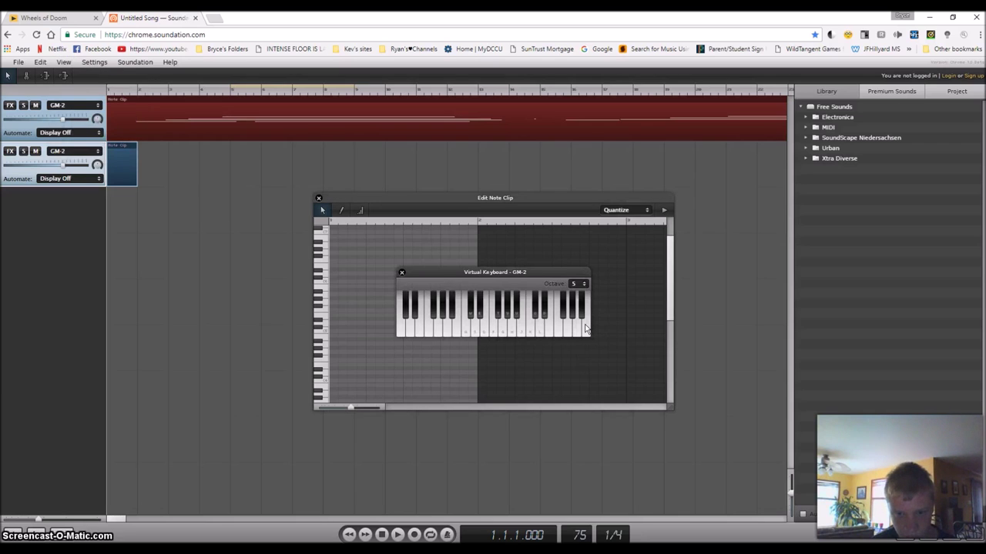
Try out rising C-E-G-C arpeggios and variations on the virtual keyboard to work out a second part
{"action": "key", "text": "a"}
{"action": "key", "text": "d"}
{"action": "key", "text": "g"}
{"action": "key", "text": "a"}
{"action": "key", "text": "d"}
{"action": "key", "text": "g"}
{"action": "key", "text": "k"}
{"action": "key", "text": "l"}
{"action": "key", "text": "a"}
{"action": "key", "text": "s"}
{"action": "key", "text": "a"}
{"action": "key", "text": "g"}
{"action": "key", "text": "j"}
{"action": "key", "text": "g"}
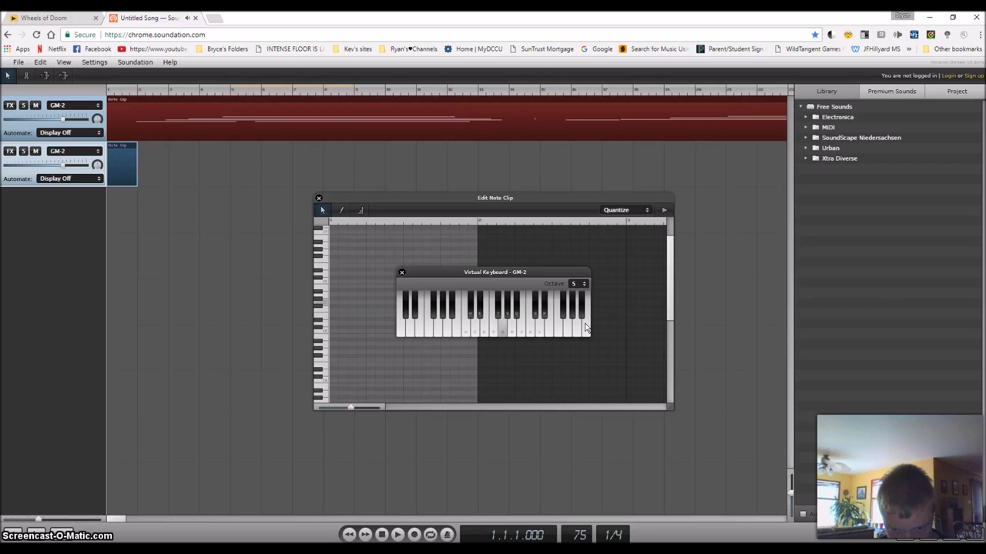
{"action": "key", "text": "a"}
{"action": "key", "text": "d"}
{"action": "key", "text": "g"}
{"action": "key", "text": "k"}
{"action": "key", "text": "d"}
{"action": "key", "text": "k"}
{"action": "key", "text": "a"}
{"action": "key", "text": "d"}
{"action": "key", "text": "g"}
{"action": "key", "text": "k"}
{"action": "key", "text": "a"}
{"action": "key", "text": "d"}
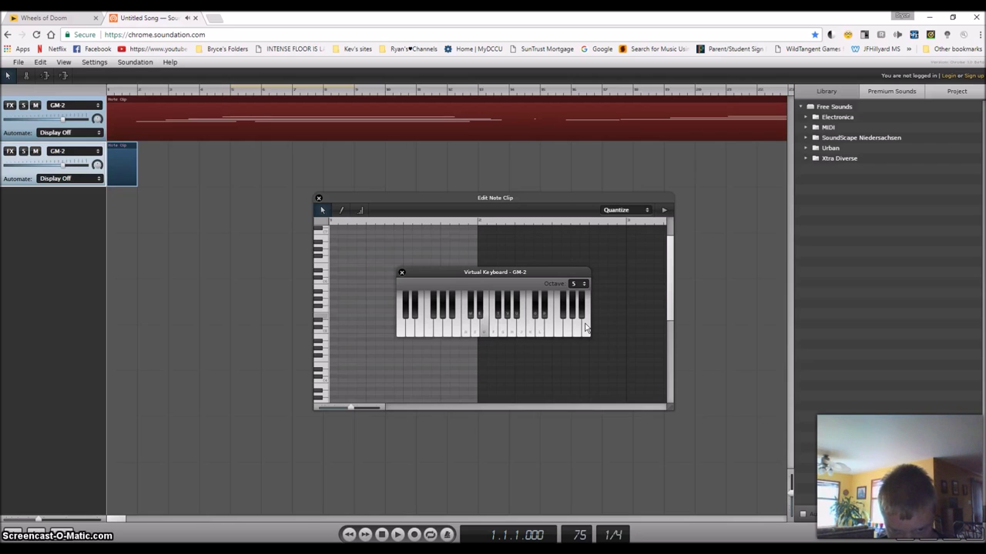
{"action": "key", "text": "g"}
{"action": "key", "text": "k"}
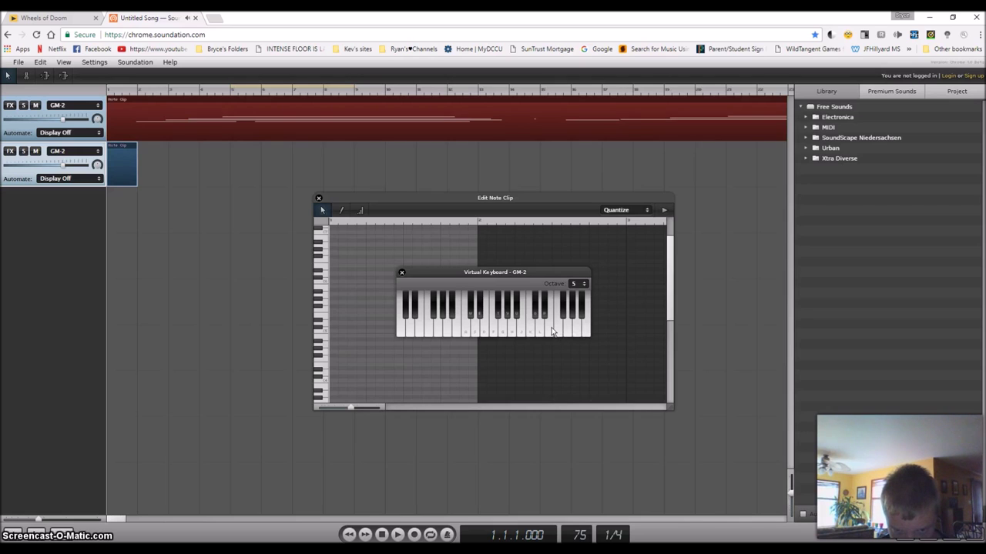
{"action": "key", "text": "d"}
{"action": "key", "text": "g"}
{"action": "key", "text": "k"}
{"action": "key", "text": "a"}
{"action": "key", "text": "d"}
{"action": "key", "text": "g"}
{"action": "key", "text": "j"}
{"action": "key", "text": "a"}
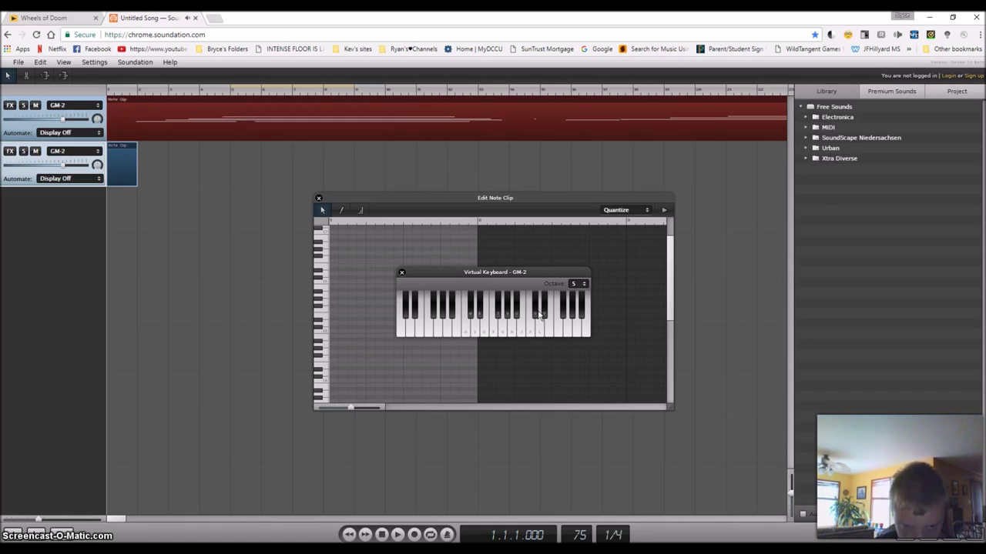
{"action": "key", "text": "d"}
{"action": "key", "text": "a"}
{"action": "key", "text": "d"}
{"action": "key", "text": "g"}
{"action": "key", "text": "k"}
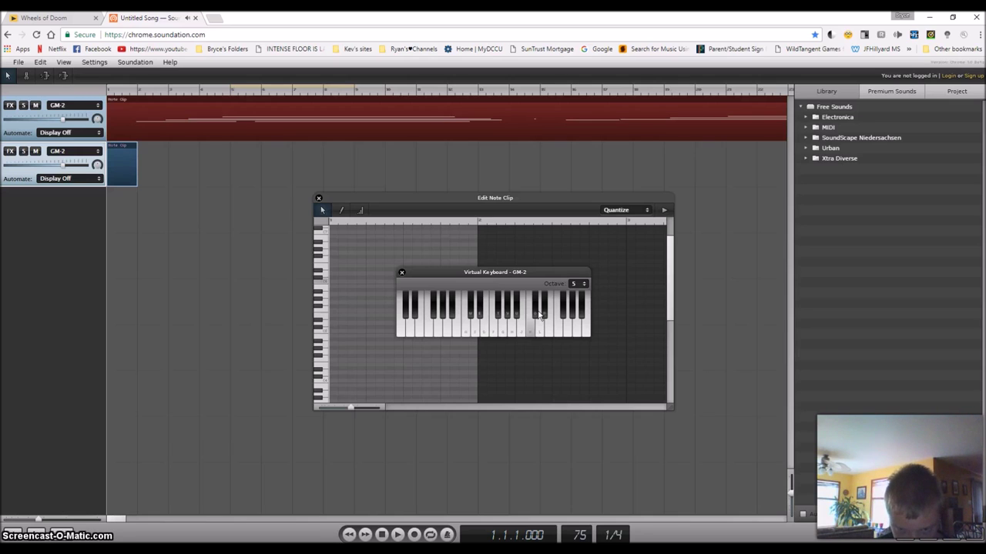
{"action": "left_click", "coordinate": [547, 335]}
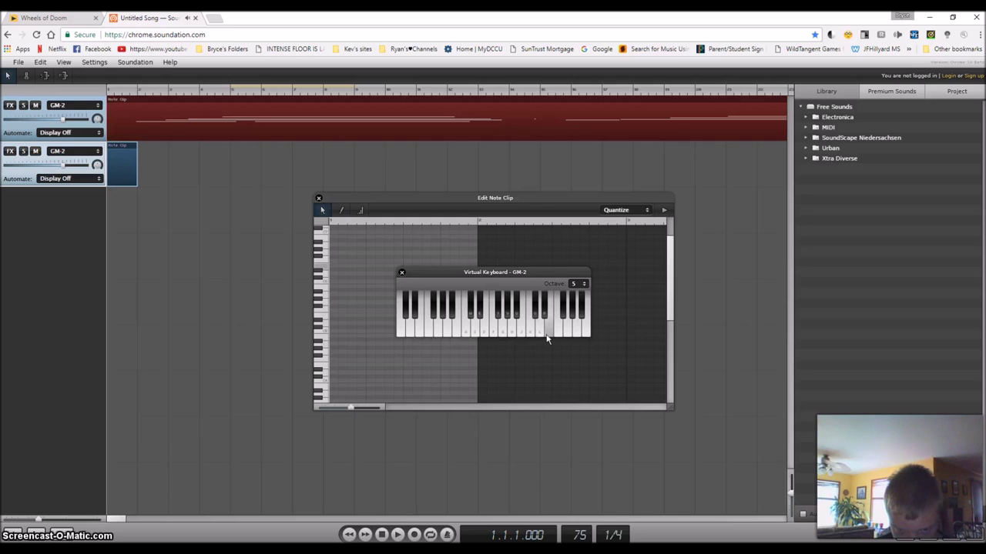
{"action": "key", "text": "k"}
{"action": "left_click", "coordinate": [547, 336]}
{"action": "key", "text": "a"}
{"action": "key", "text": "d"}
{"action": "key", "text": "g"}
{"action": "left_click", "coordinate": [547, 335]}
{"action": "key", "text": "g"}
{"action": "key", "text": "k"}
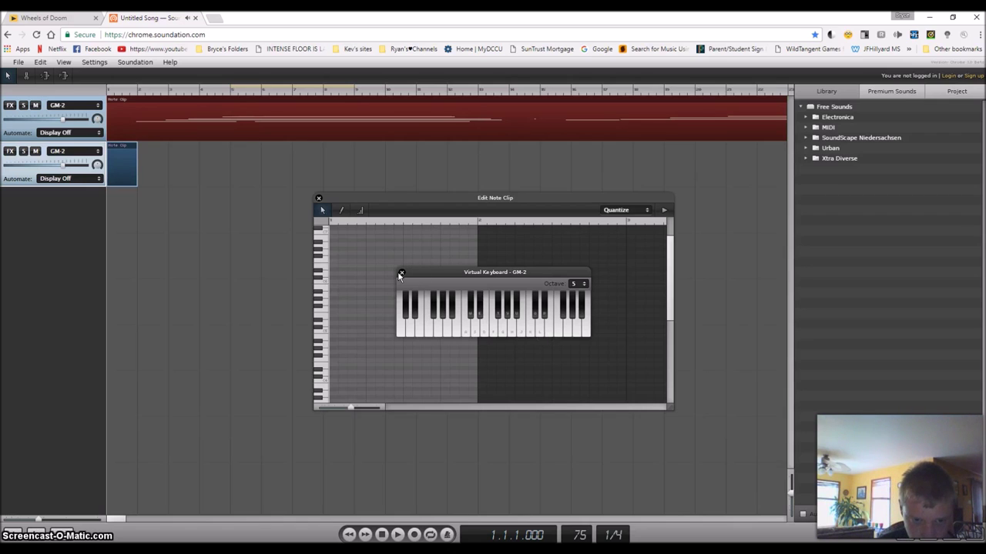
{"action": "key", "text": "a"}
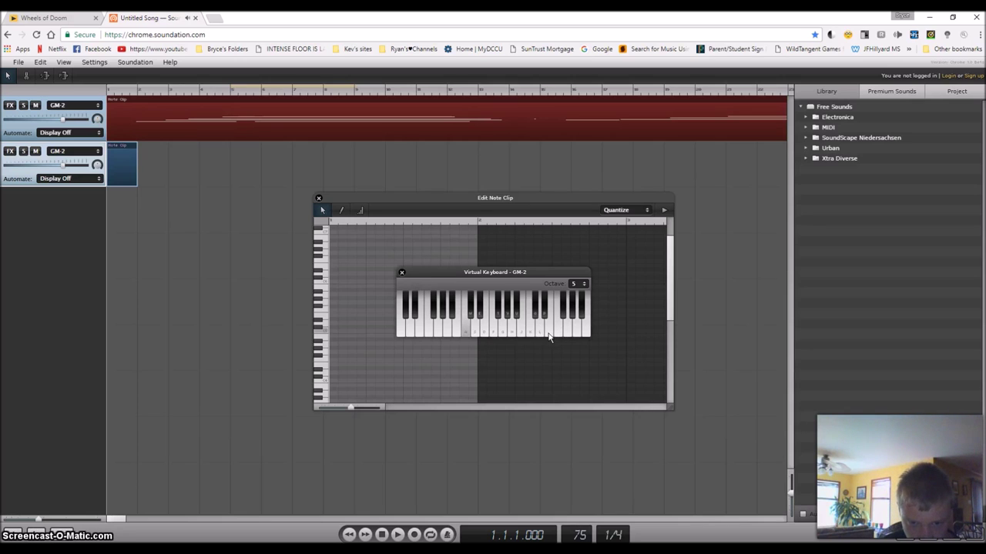
{"action": "key", "text": "d"}
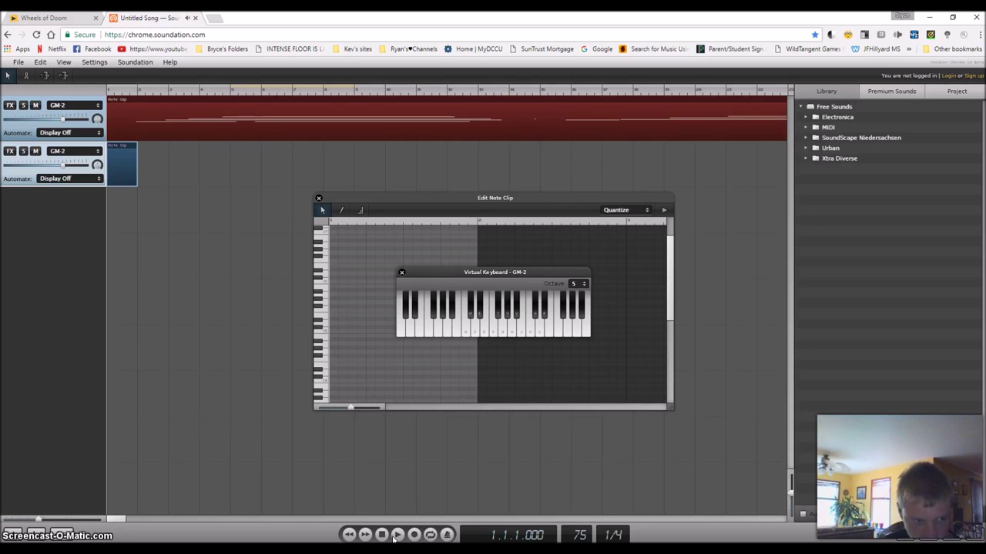
Delete the empty note clip from the second channel and try out C-E-G-C-E phrases on the virtual keyboard
{"action": "key", "text": "Delete"}
{"action": "key", "text": "a"}
{"action": "key", "text": "d"}
{"action": "key", "text": "g"}
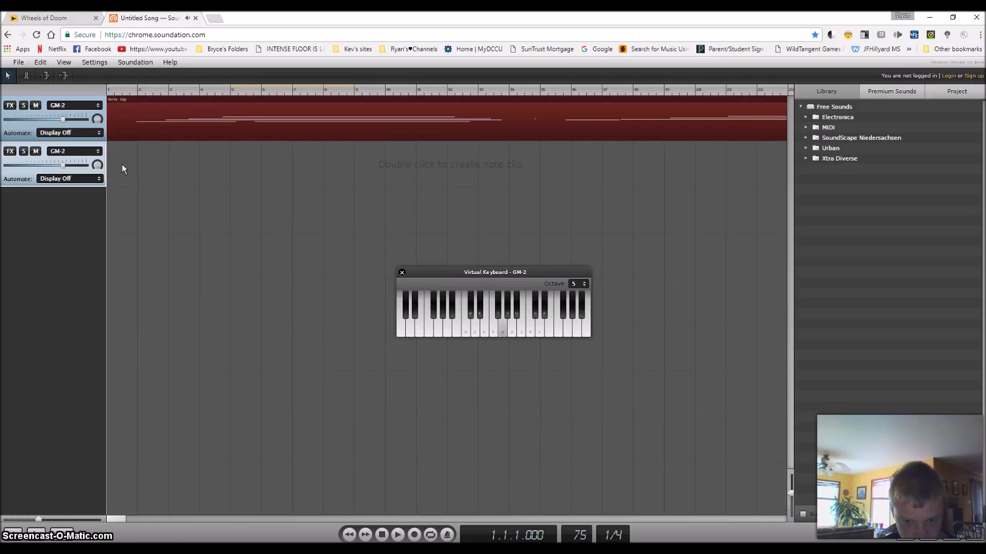
{"action": "key", "text": "k"}
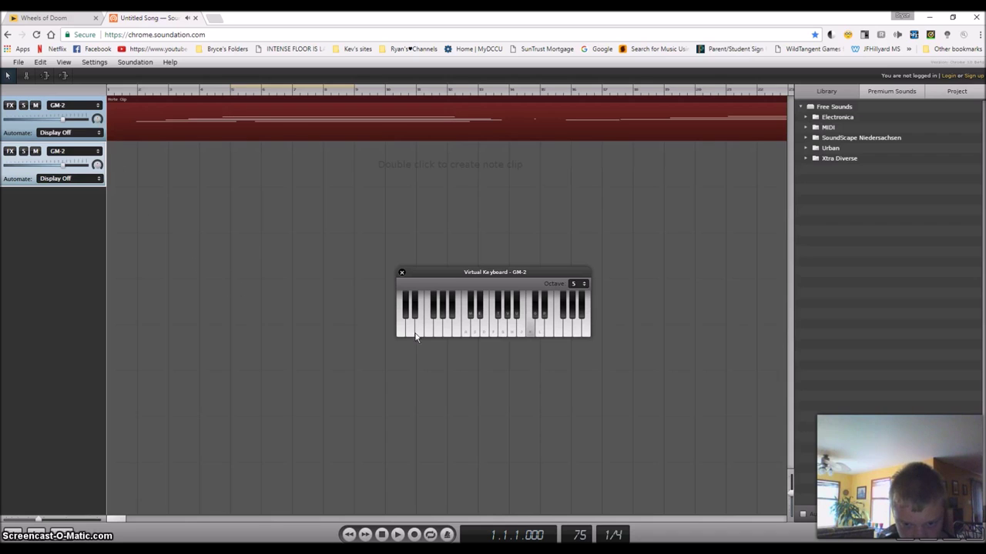
{"action": "key", "text": "g"}
{"action": "key", "text": "k"}
{"action": "left_click", "coordinate": [546, 336]}
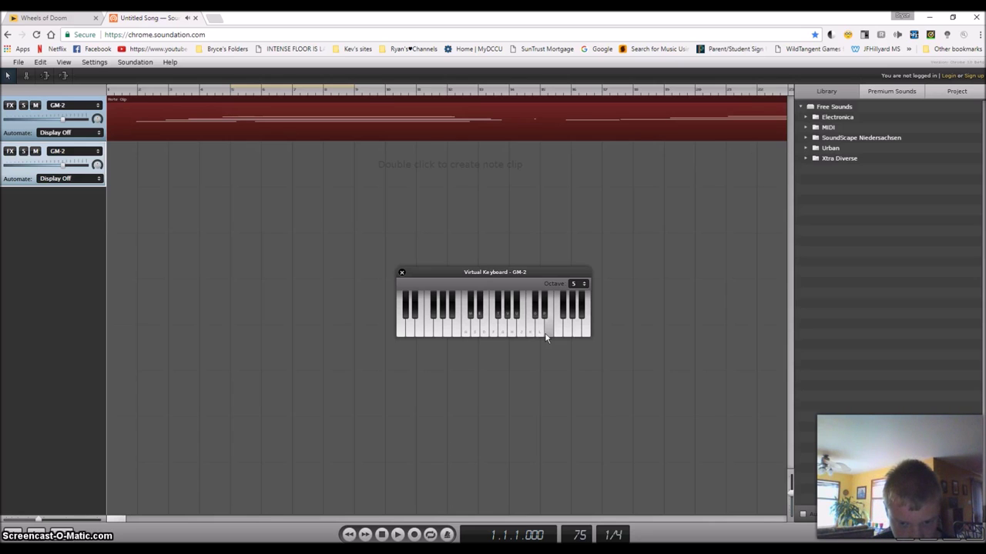
{"action": "key", "text": "f"}
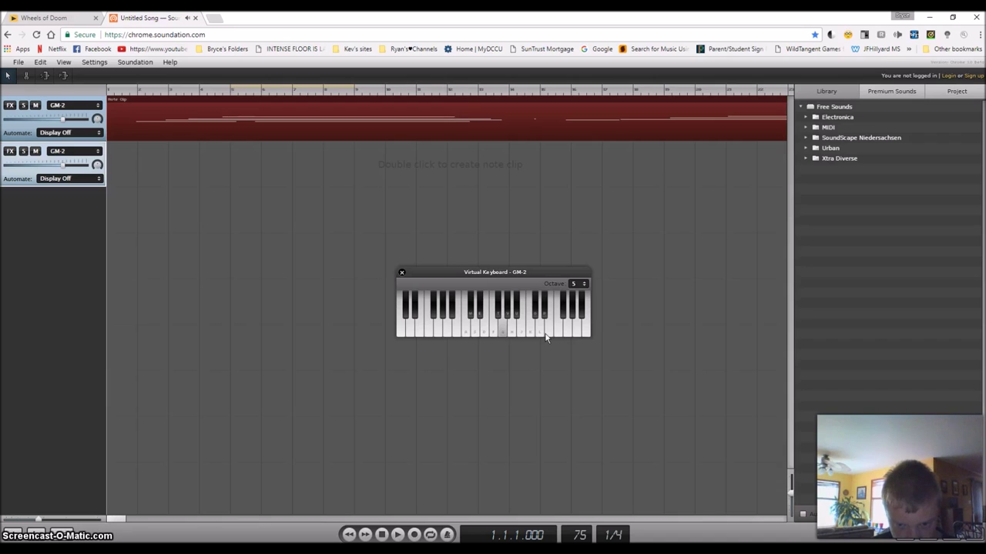
{"action": "key", "text": "g"}
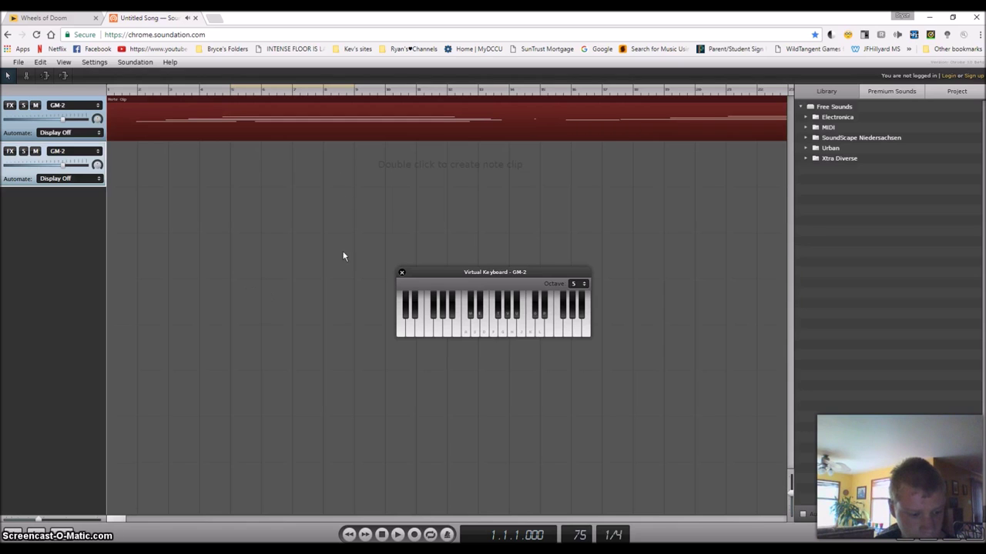
Create an empty one-bar note clip at bar 1 of the second channel and move its note editor clear of the virtual keyboard
{"action": "double_click", "coordinate": [389, 164]}
{"action": "left_click_drag", "start_coordinate": [389, 164], "coordinate": [121, 164]}
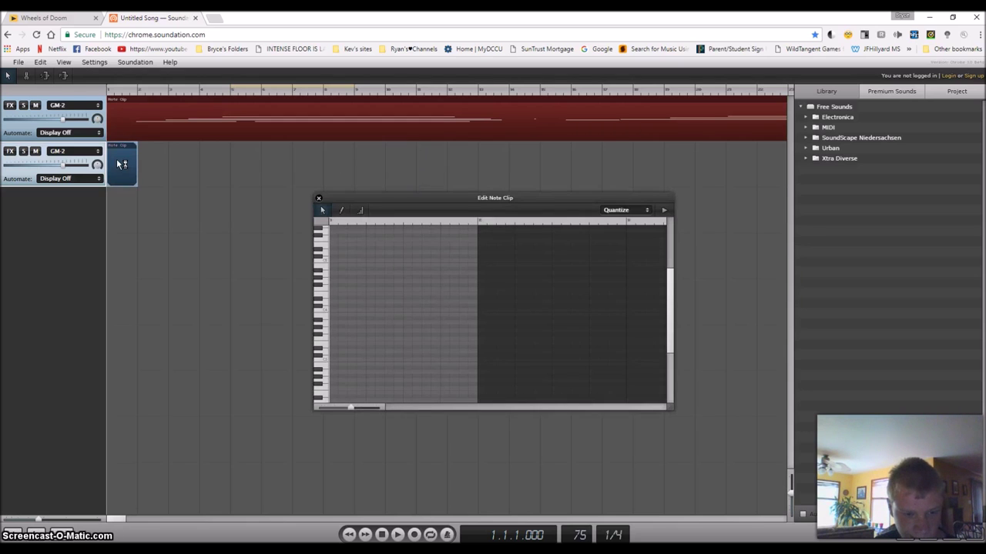
{"action": "left_click_drag", "start_coordinate": [366, 202], "coordinate": [649, 239]}
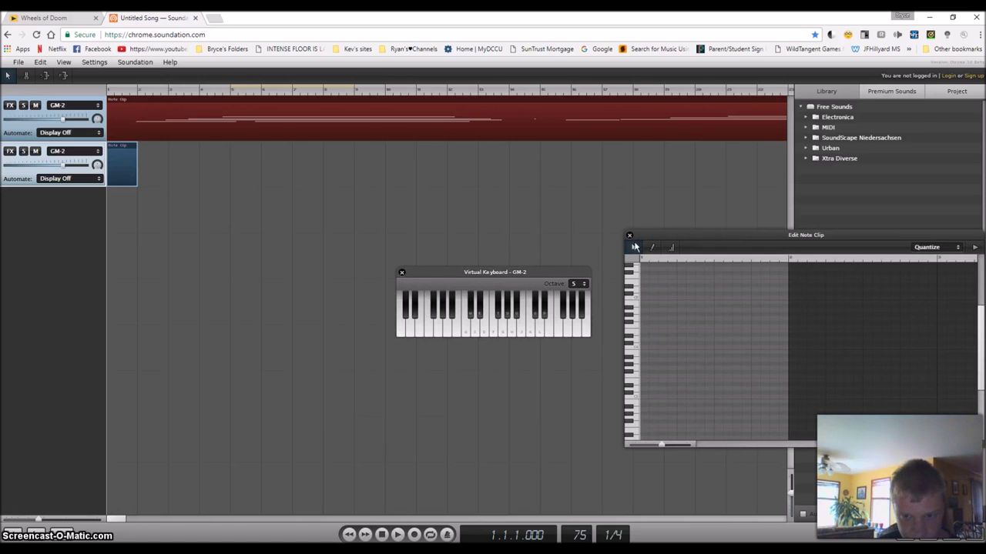
Practise E-G-C phrases reaching up to the high E on the virtual keyboard, and remove the empty clip from the second channel
{"action": "key", "text": "d"}
{"action": "key", "text": "g"}
{"action": "key", "text": "k"}
{"action": "key", "text": "p"}
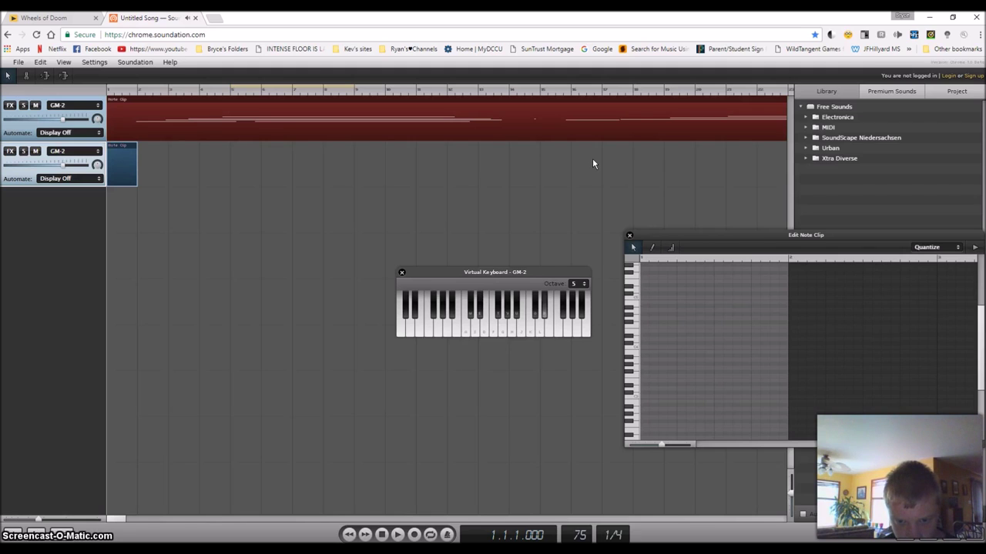
{"action": "key", "text": "g"}
{"action": "key", "text": "k"}
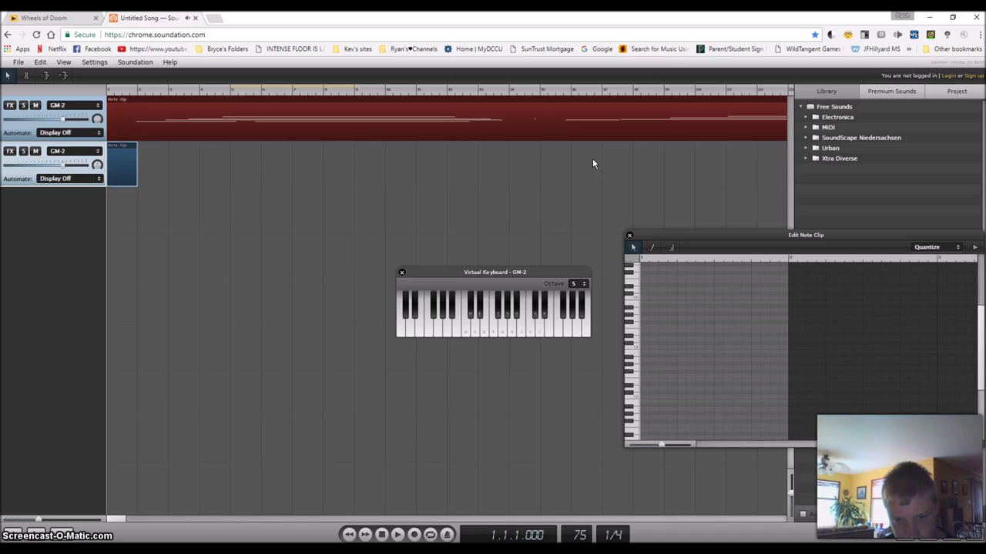
{"action": "left_click", "coordinate": [548, 336]}
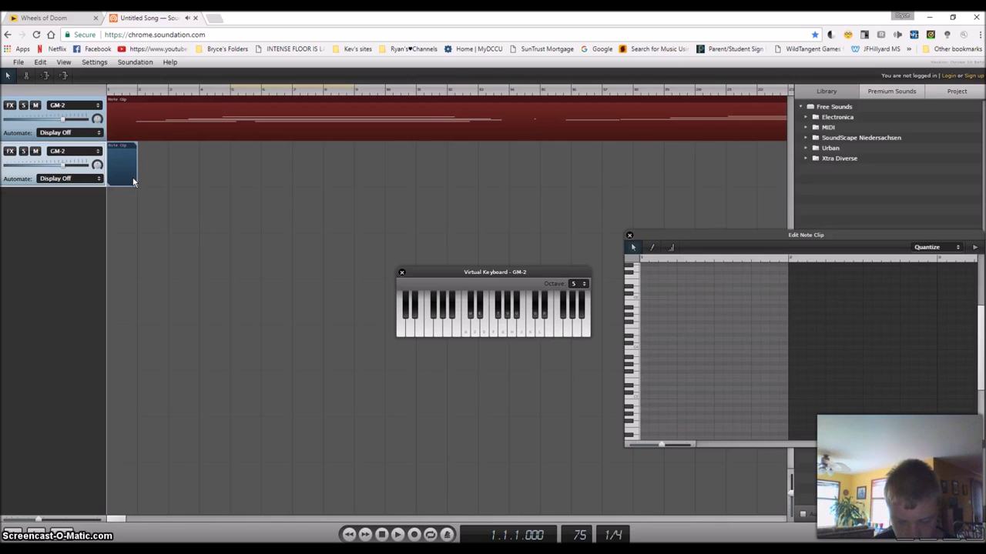
{"action": "key", "text": "Delete"}
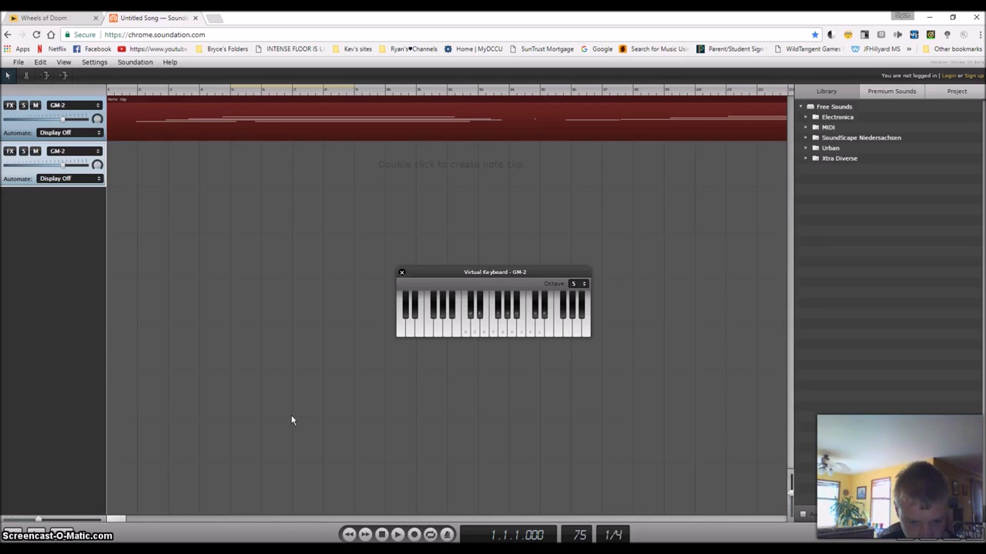
Record a take on the second channel beginning with C, E, G, C, delete it, and return to the start of the song
{"action": "left_click", "coordinate": [414, 534]}
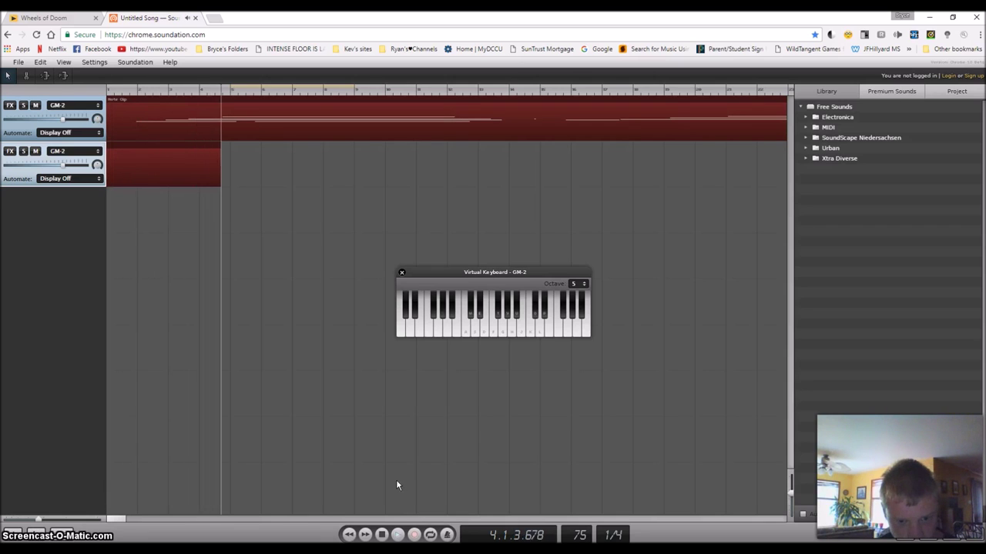
{"action": "key", "text": "a"}
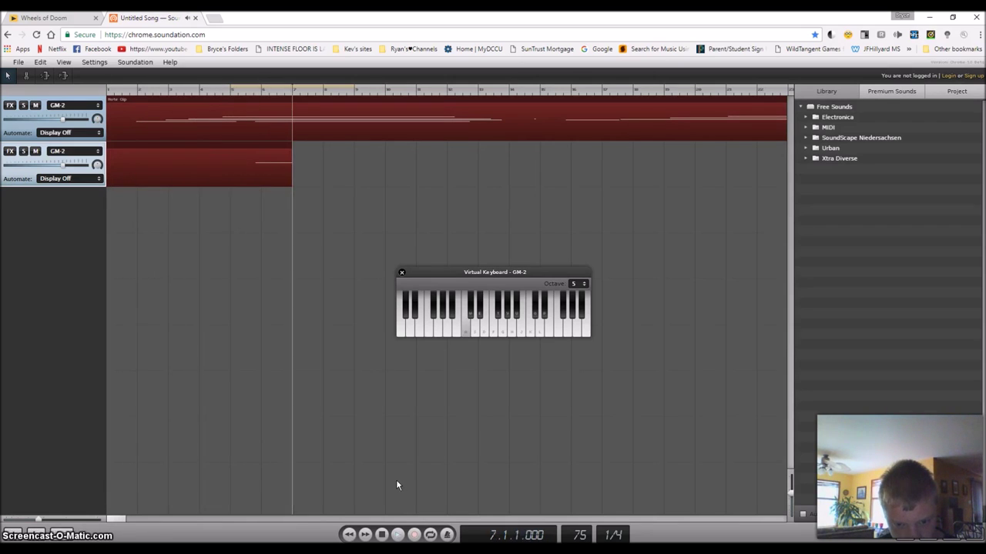
{"action": "key", "text": "d"}
{"action": "key", "text": "g"}
{"action": "key", "text": "k"}
{"action": "key", "text": "f"}
{"action": "key", "text": "a"}
{"action": "key", "text": "f"}
{"action": "key", "text": "a"}
{"action": "key", "text": "s"}
{"action": "key", "text": "d"}
{"action": "key", "text": "f"}
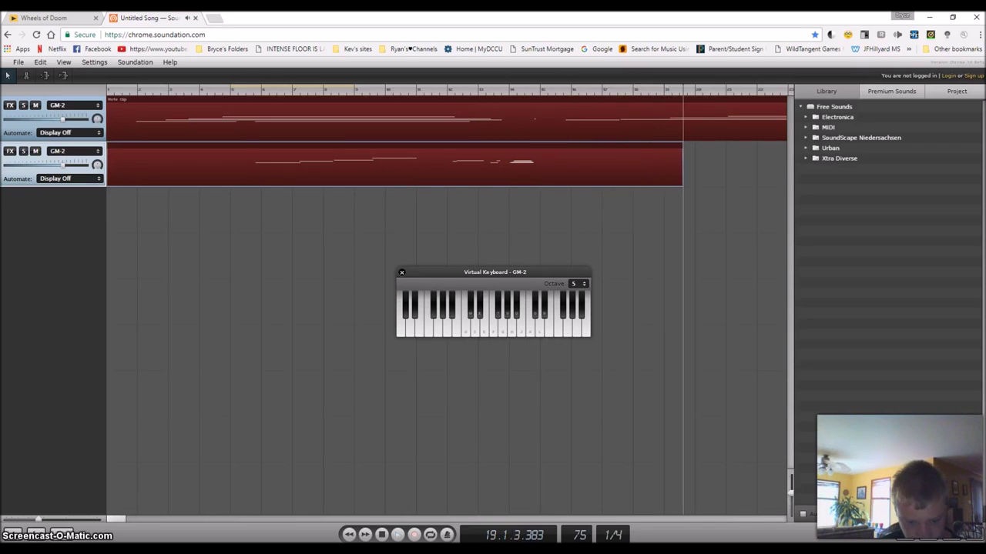
{"action": "key", "text": "space"}
{"action": "key", "text": "Delete"}
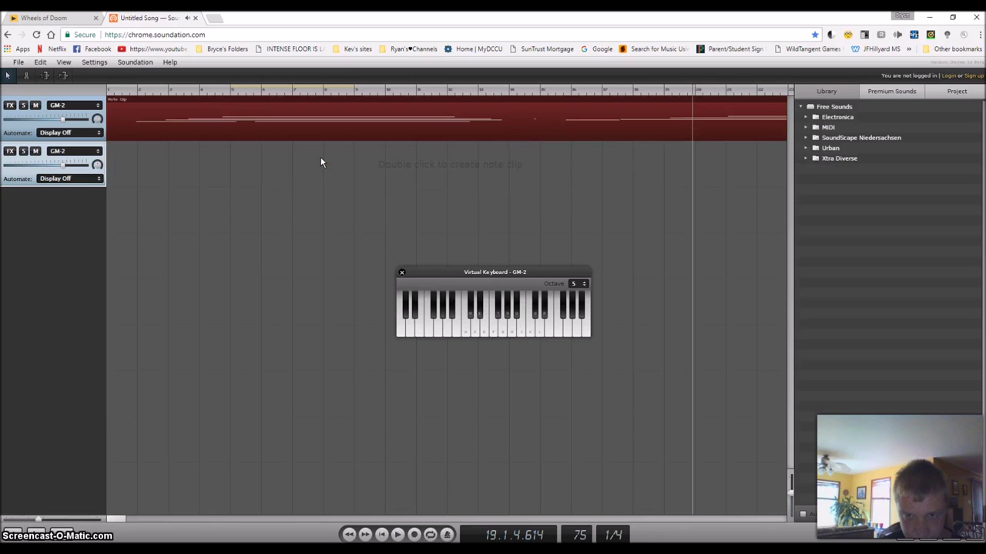
{"action": "left_click", "coordinate": [384, 534]}
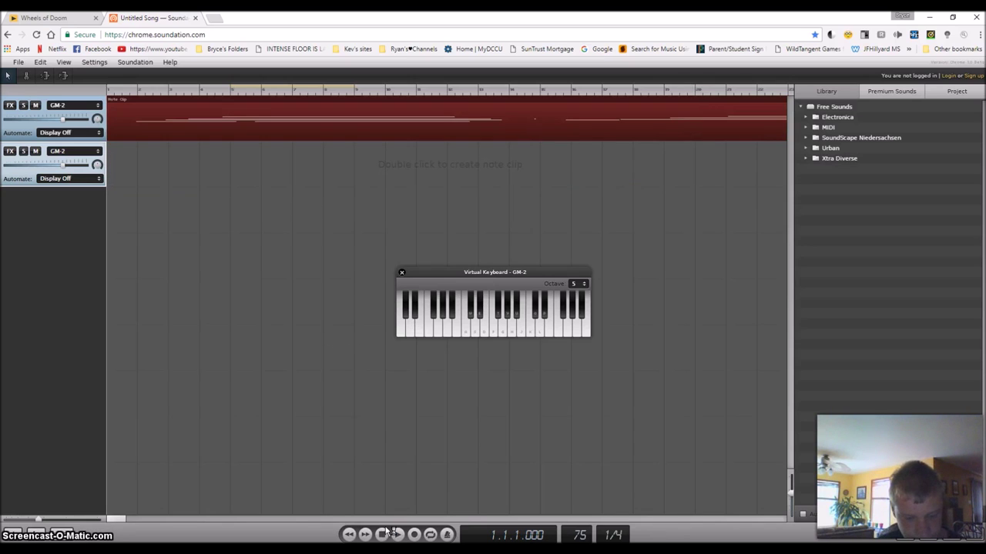
Add a volume automation point near the minimum level on the second channel, hide its automation, and bring back the virtual keyboard
{"action": "left_click", "coordinate": [401, 273]}
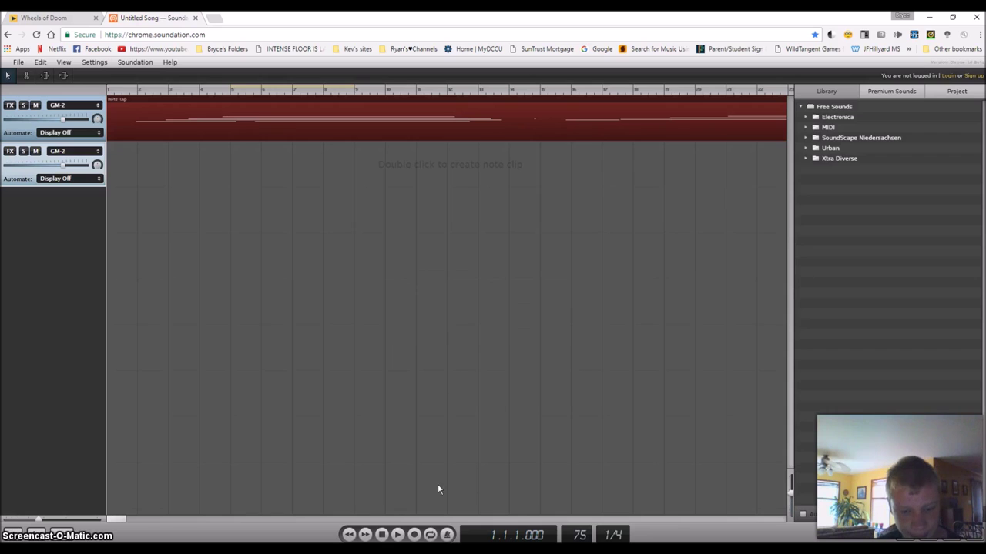
{"action": "key", "text": "a"}
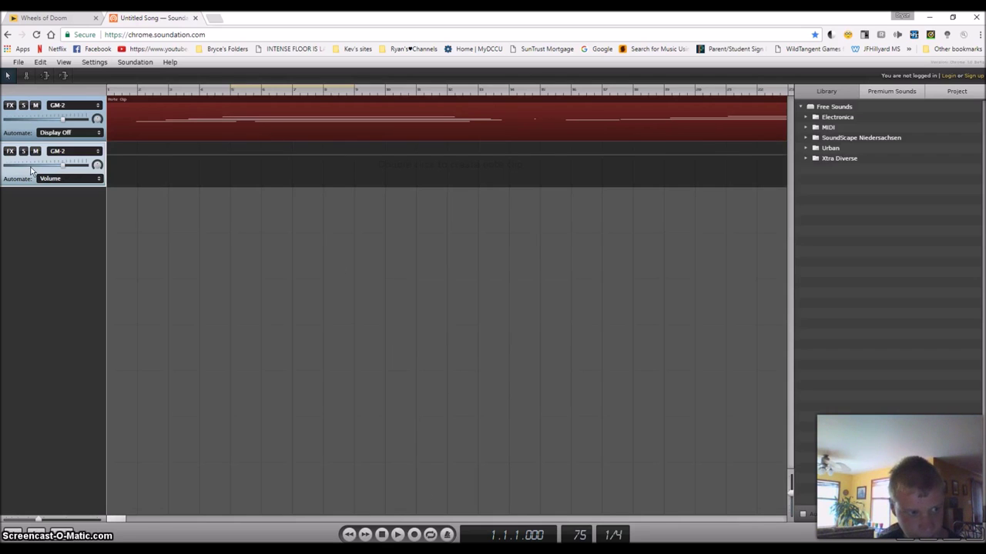
{"action": "left_click", "coordinate": [63, 62]}
{"action": "left_click", "coordinate": [73, 128]}
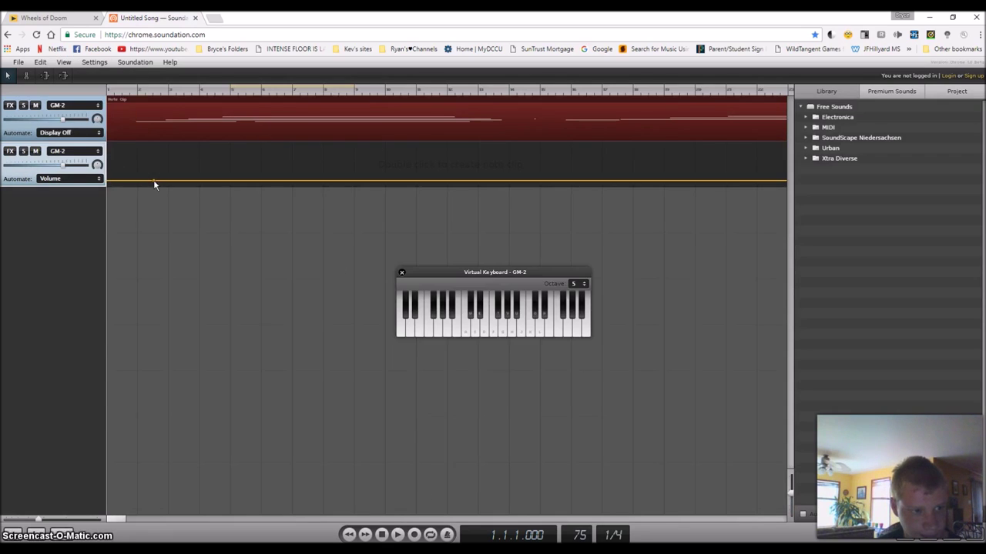
{"action": "left_click", "coordinate": [402, 275]}
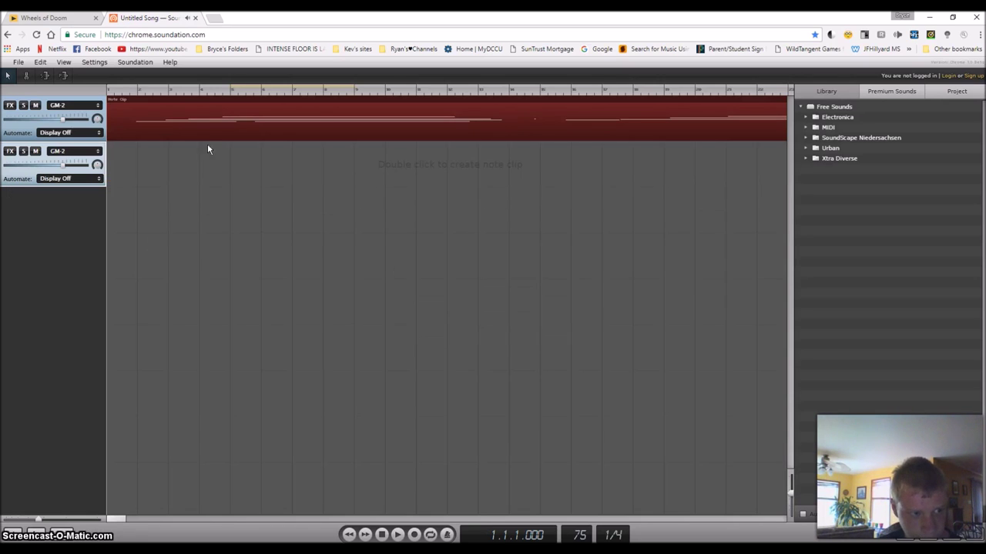
{"action": "left_click", "coordinate": [64, 63]}
{"action": "left_click", "coordinate": [75, 129]}
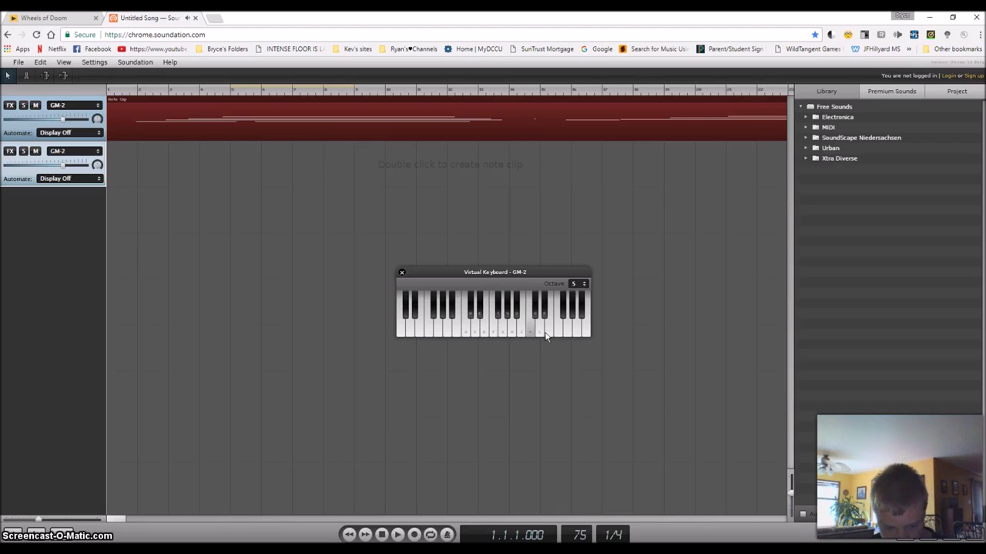
Record the second part on the second channel from bar 1 as long notes C, E, G, C, E, G, C, E
{"action": "left_click", "coordinate": [414, 534]}
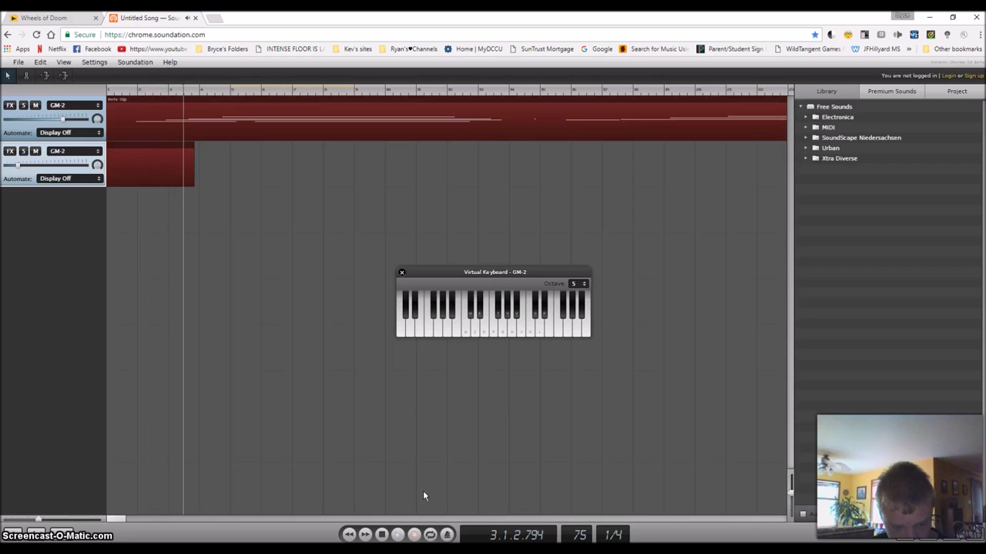
{"action": "key", "text": "a"}
{"action": "key", "text": "d"}
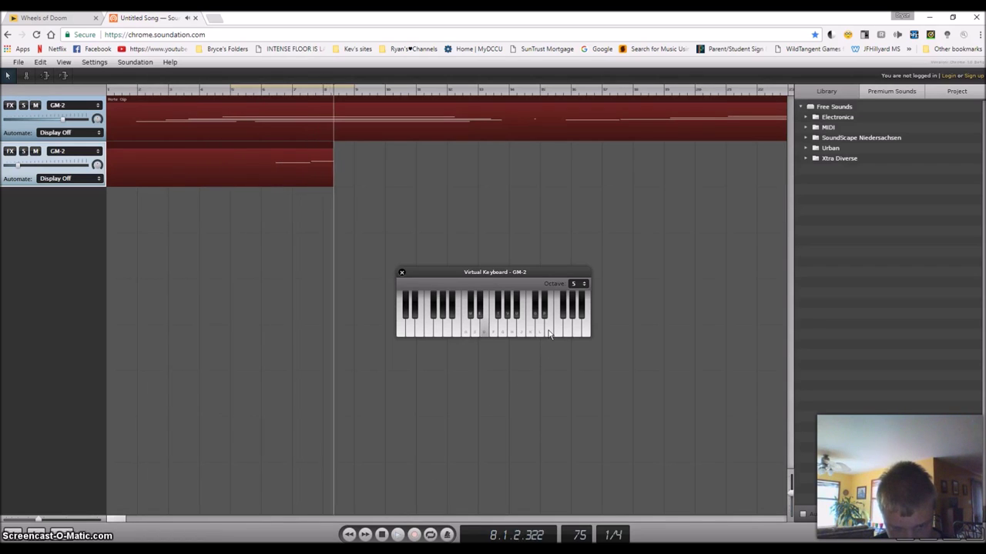
{"action": "key", "text": "g"}
{"action": "key", "text": "k"}
{"action": "left_click", "coordinate": [549, 334]}
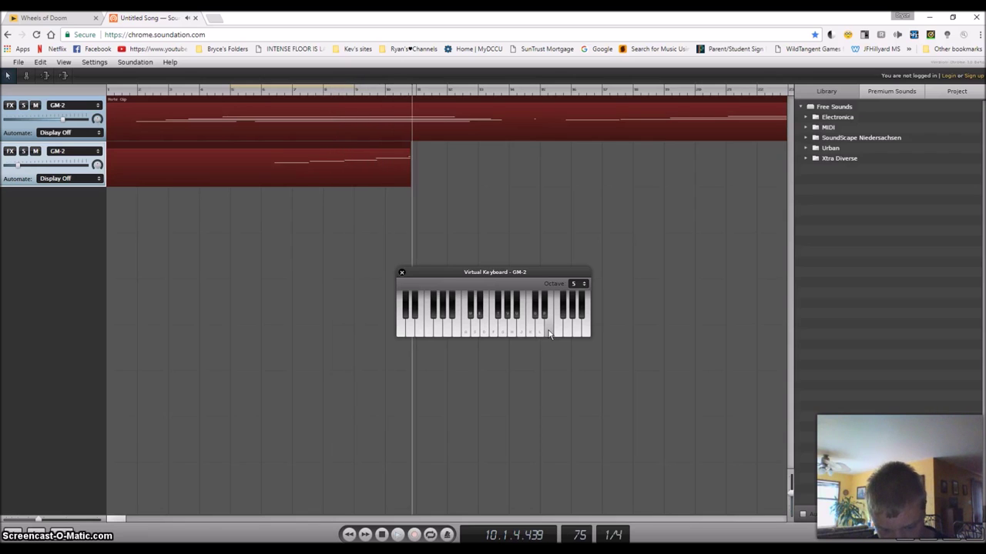
{"action": "key", "text": "g"}
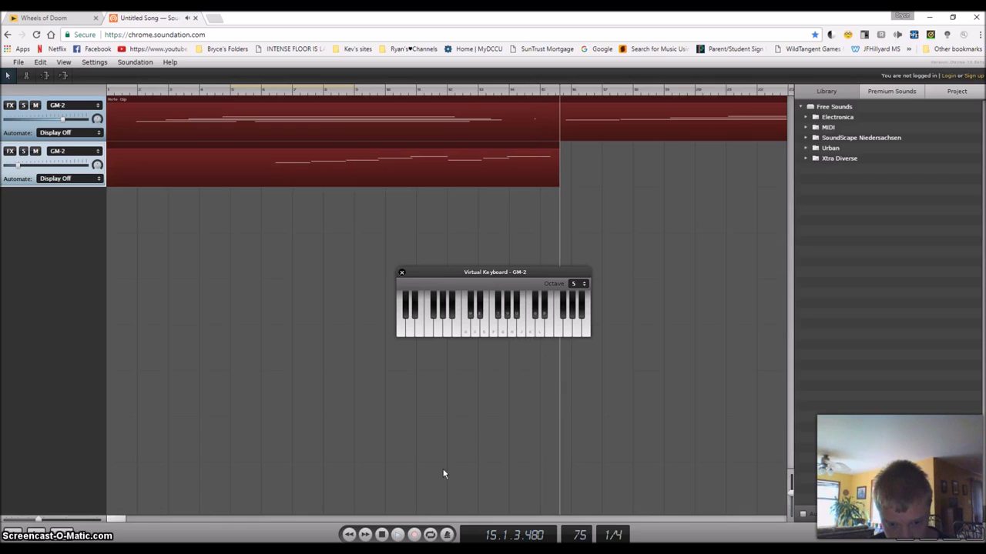
{"action": "left_click", "coordinate": [414, 535]}
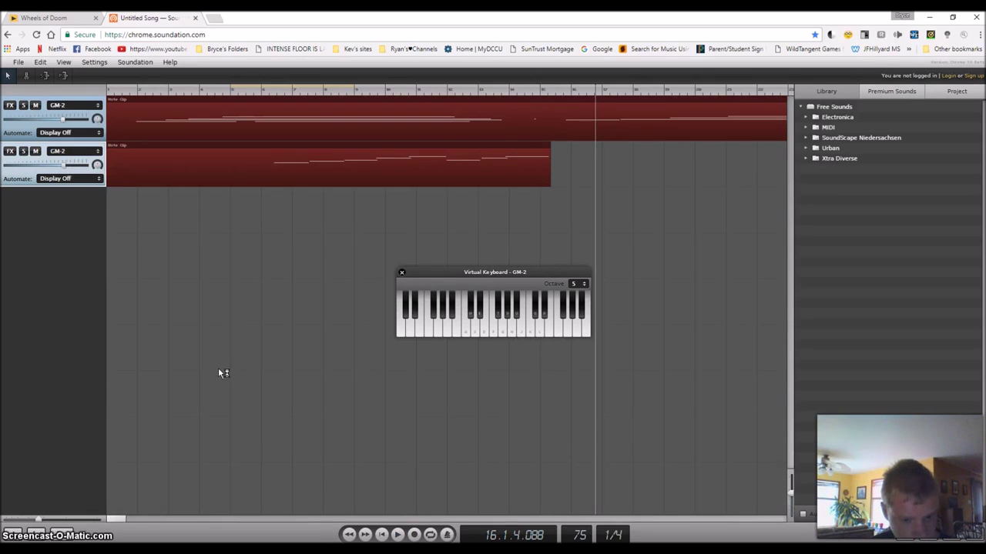
Play back the song with the recorded second part, raise the second channel's volume to maximum, and close the virtual keyboard
{"action": "left_click", "coordinate": [397, 535]}
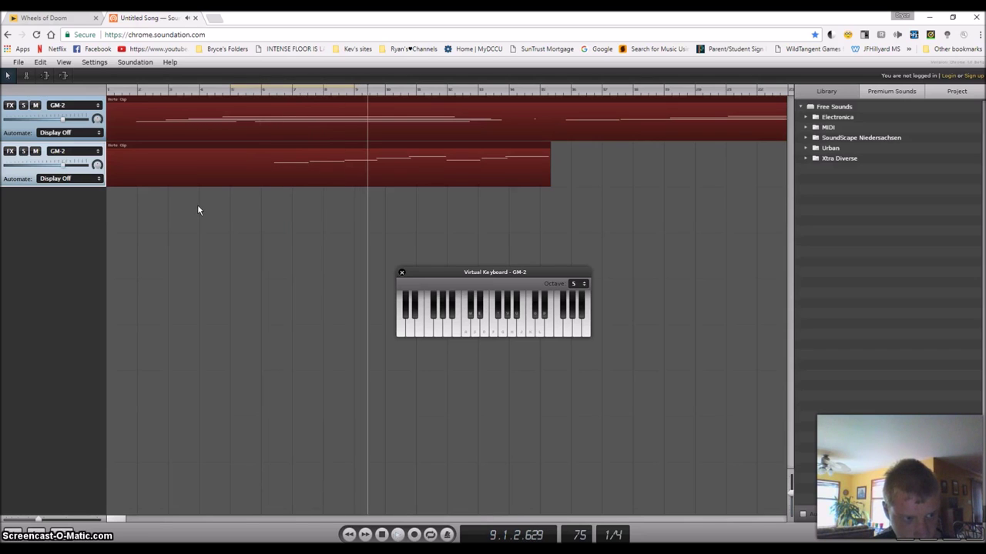
{"action": "left_click", "coordinate": [397, 536]}
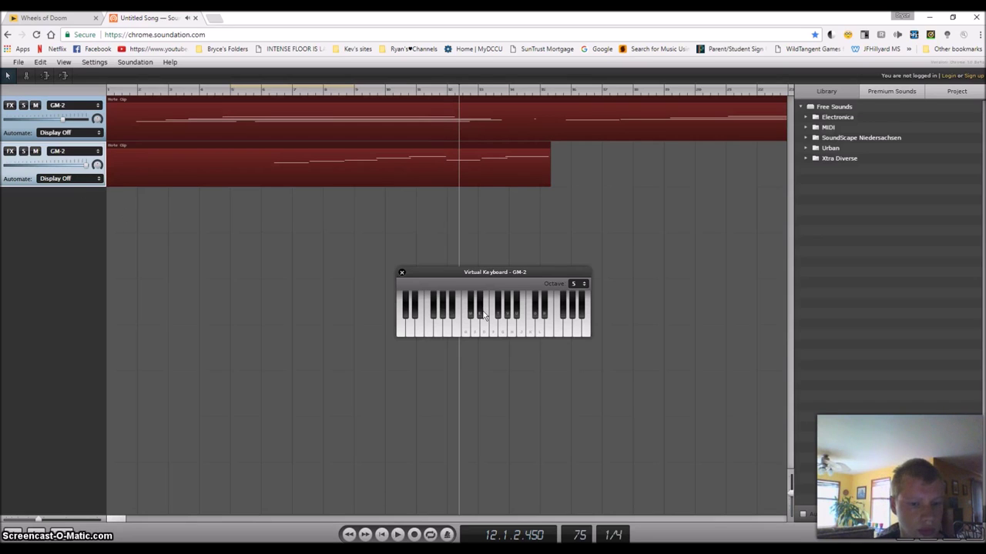
{"action": "left_click", "coordinate": [401, 274]}
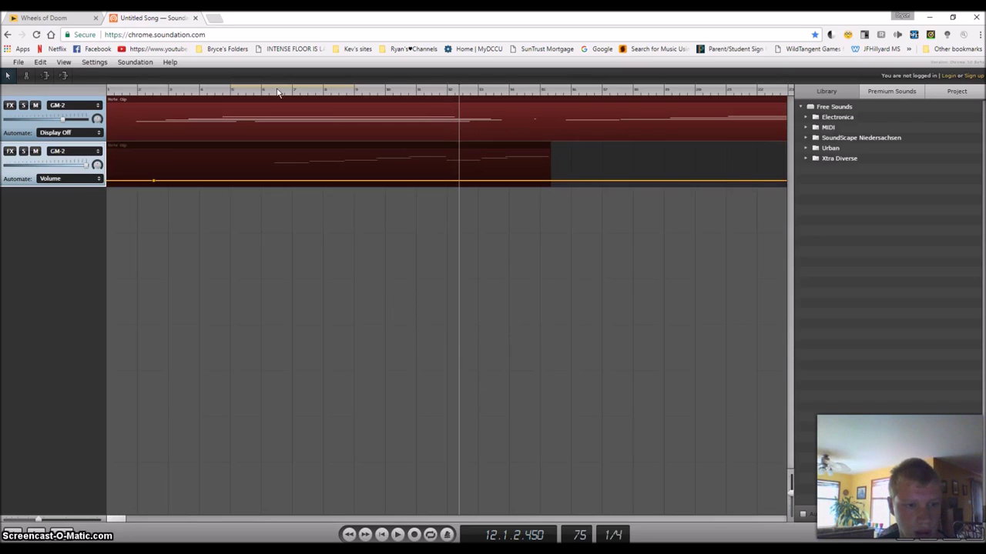
Delete the second channel's volume automation point, raise the first channel's volume to maximum, and hide the automation on both channels
{"action": "left_click", "coordinate": [37, 132]}
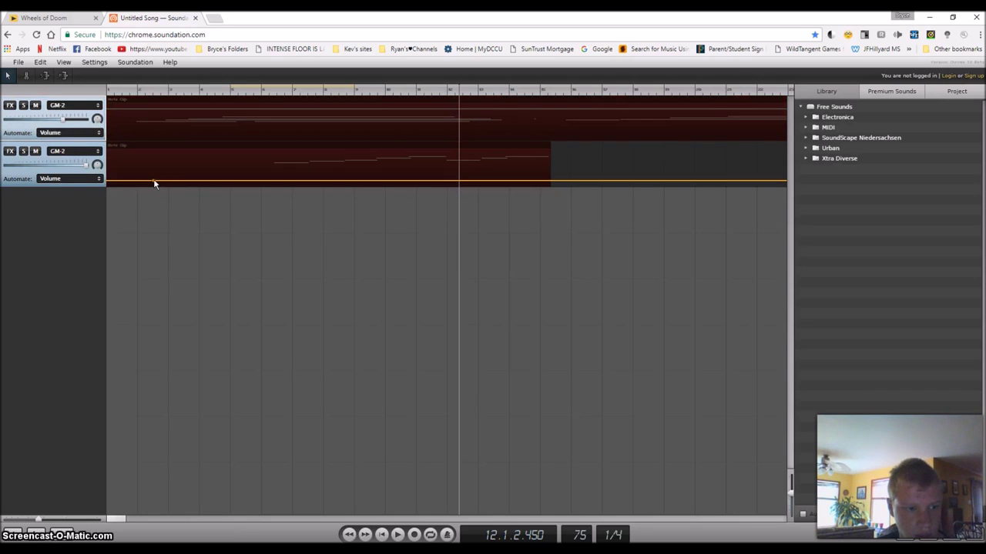
{"action": "double_click", "coordinate": [154, 182]}
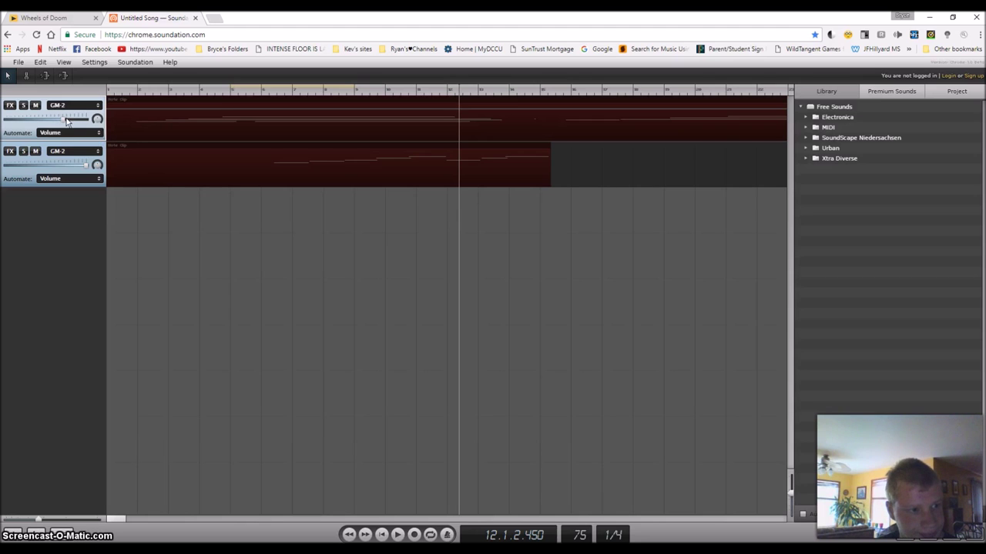
{"action": "key", "text": "a"}
{"action": "left_click", "coordinate": [23, 180]}
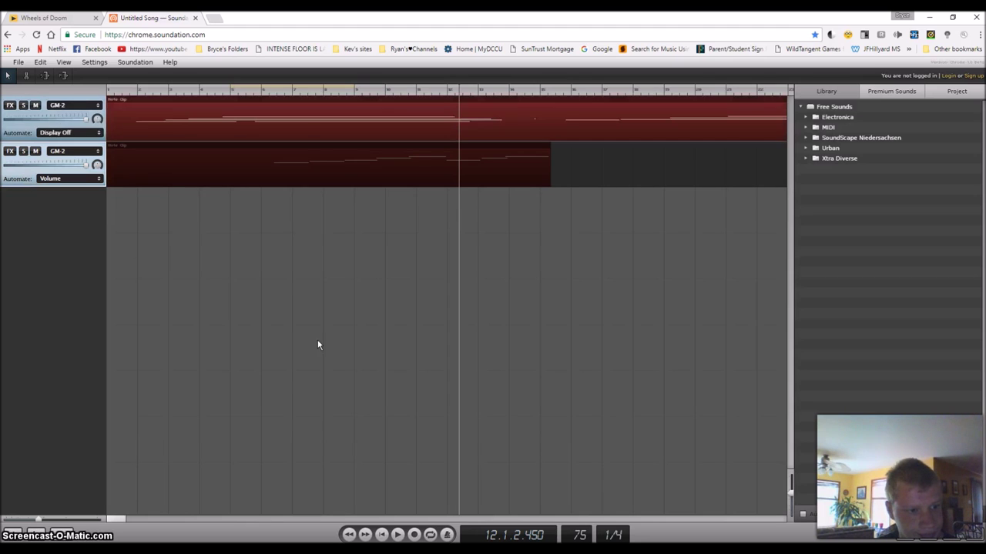
{"action": "key", "text": "a"}
Play the song from the start to hear both parts together, and open the second channel's clip for note editing
{"action": "left_click", "coordinate": [385, 536]}
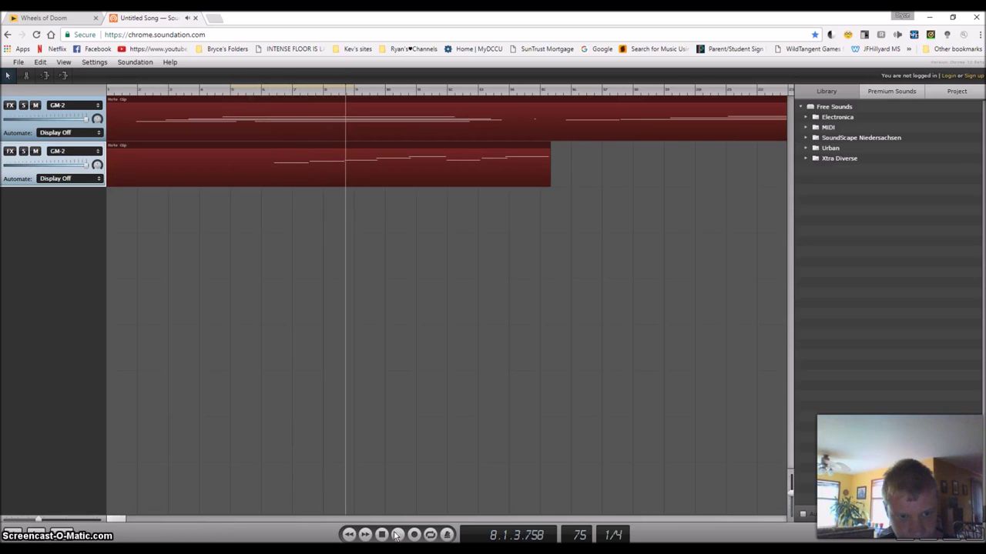
{"action": "left_click", "coordinate": [397, 535]}
{"action": "double_click", "coordinate": [166, 178]}
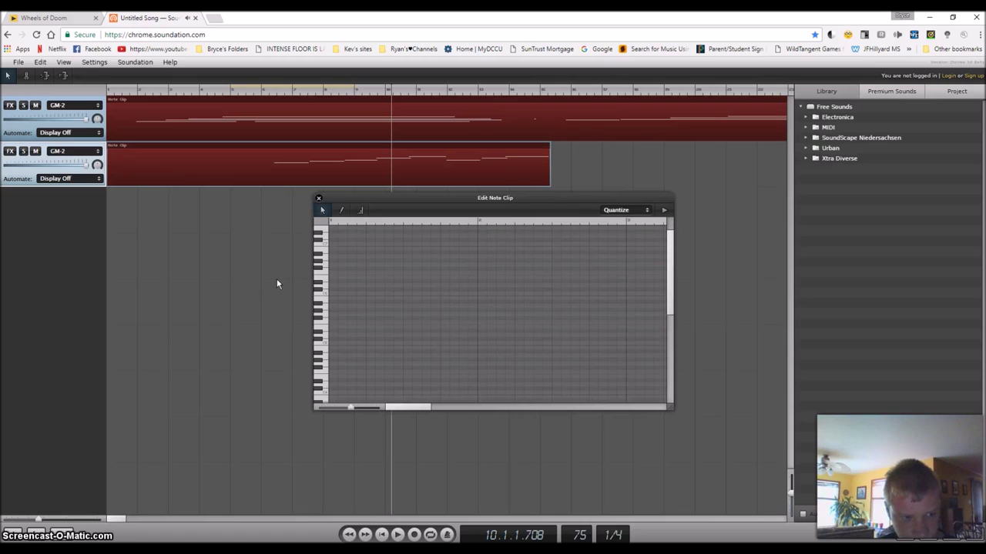
Rewind the song and replay the recorded part with the second channel soloed
{"action": "left_click", "coordinate": [348, 536]}
{"action": "left_click", "coordinate": [397, 537]}
{"action": "double_click", "coordinate": [353, 537]}
{"action": "left_click", "coordinate": [352, 536]}
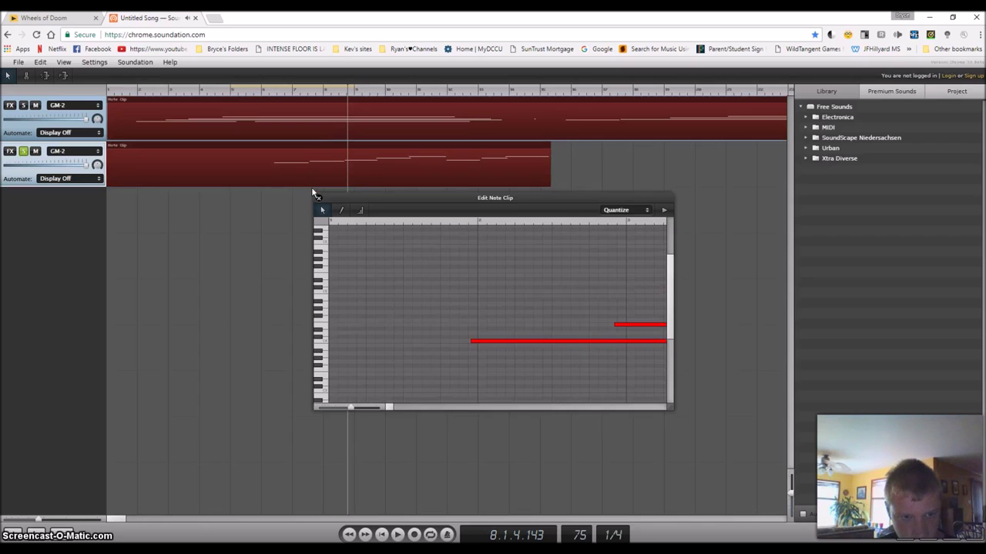
Replace the second channel with a clone of the first channel and its content, and delete the cloned clip to leave it empty
{"action": "left_click", "coordinate": [318, 199]}
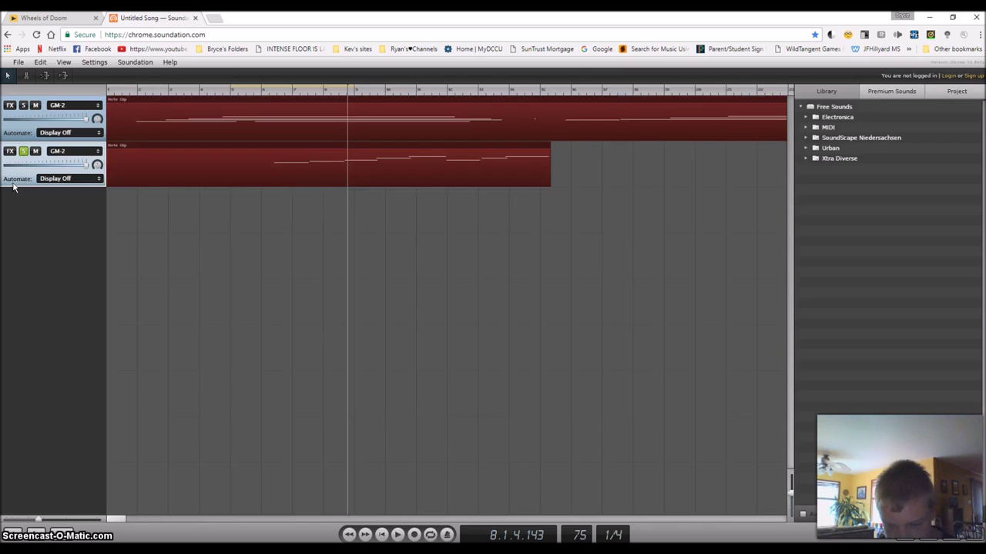
{"action": "right_click", "coordinate": [11, 132]}
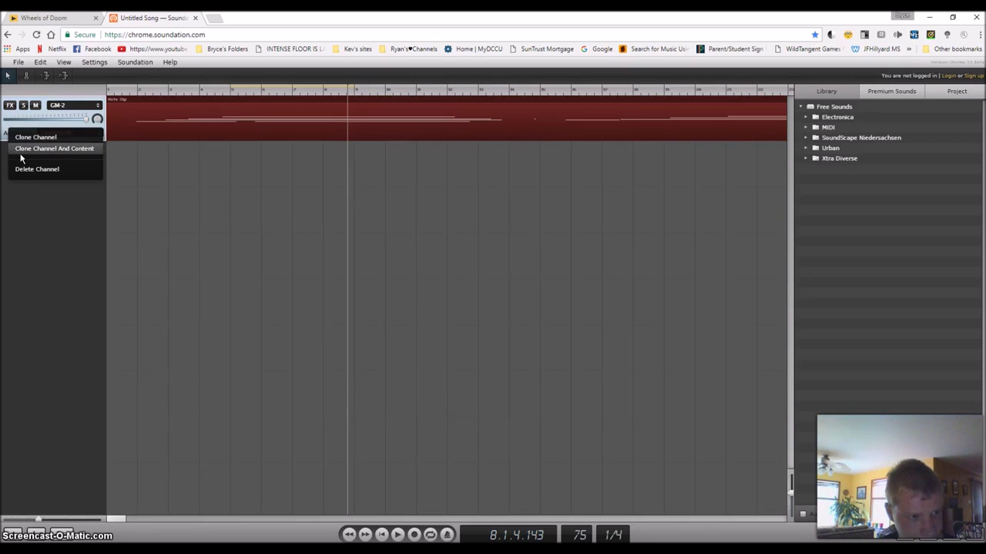
{"action": "left_click", "coordinate": [21, 153]}
{"action": "left_click", "coordinate": [140, 178]}
{"action": "key", "text": "Delete"}
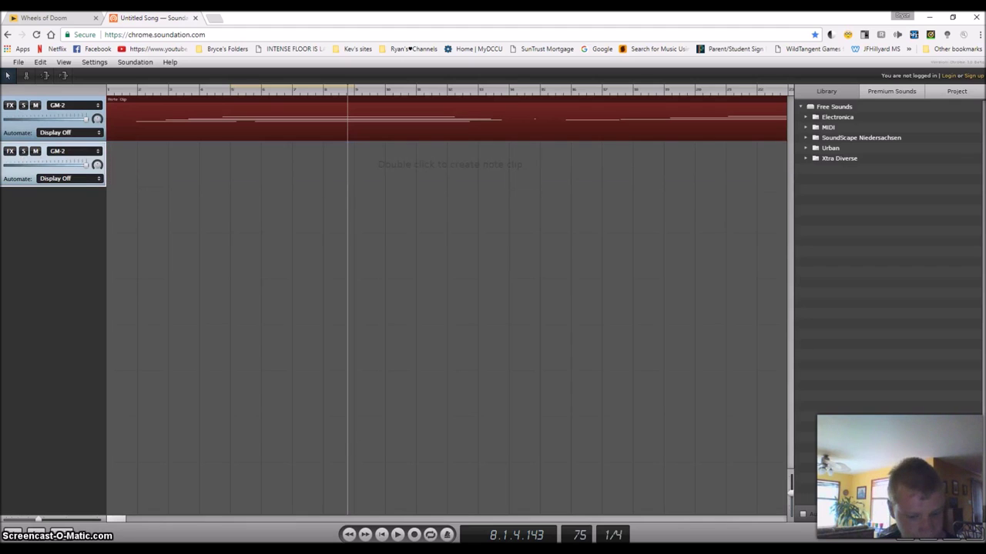
Open the virtual keyboard and record a rising C, E, G, C, E, G, C, E phrase on the second channel from the song's start
{"action": "left_click", "coordinate": [381, 534]}
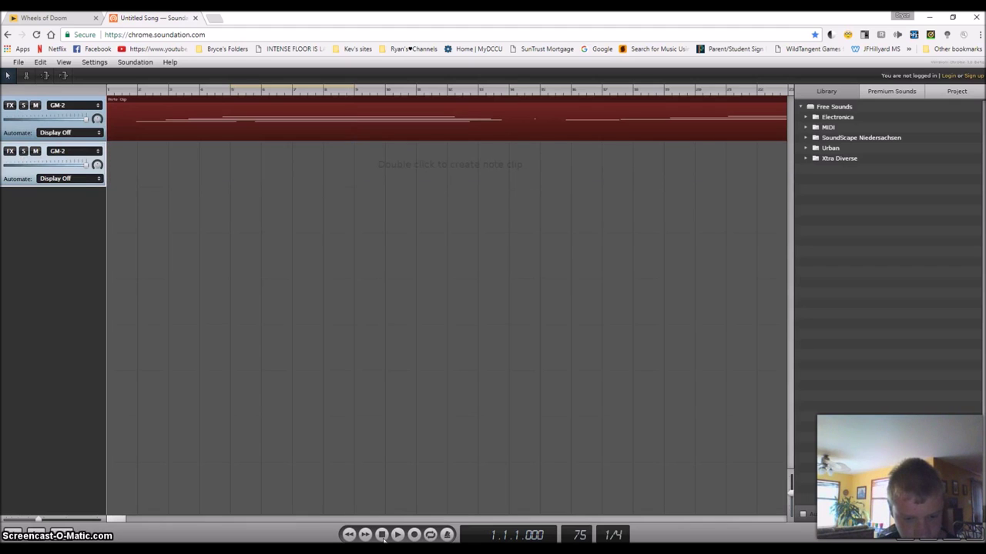
{"action": "left_click", "coordinate": [66, 62]}
{"action": "left_click", "coordinate": [81, 128]}
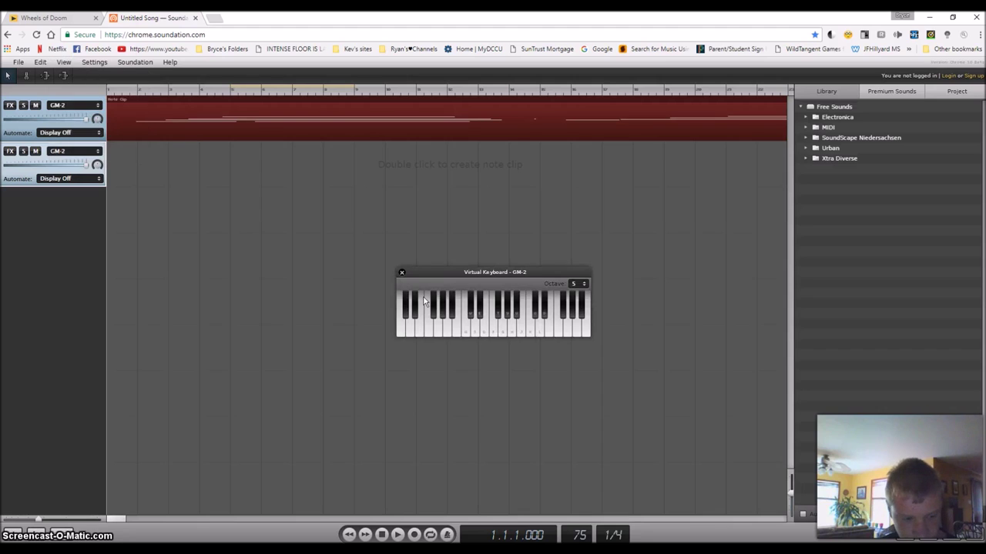
{"action": "left_click", "coordinate": [414, 536]}
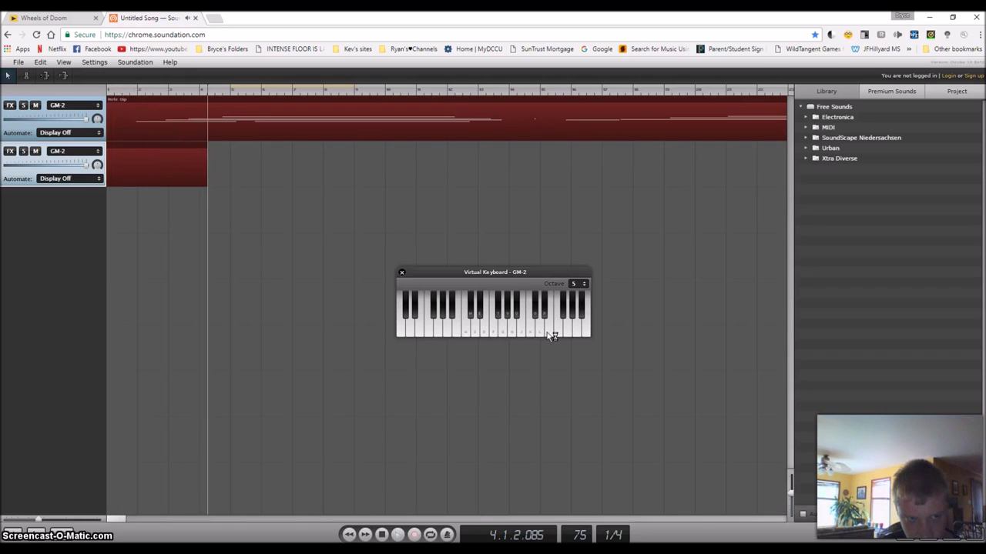
{"action": "key", "text": "a"}
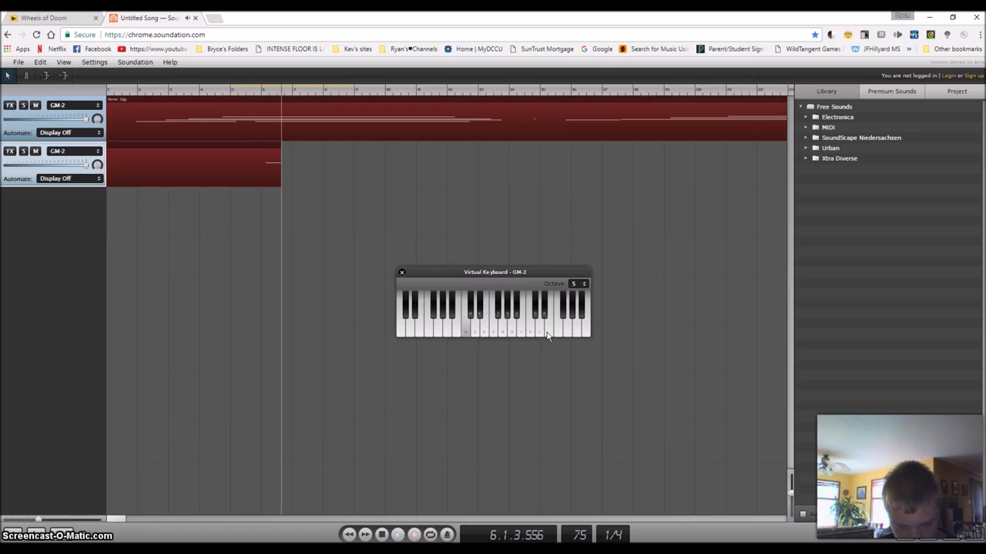
{"action": "key", "text": "d"}
{"action": "key", "text": "g"}
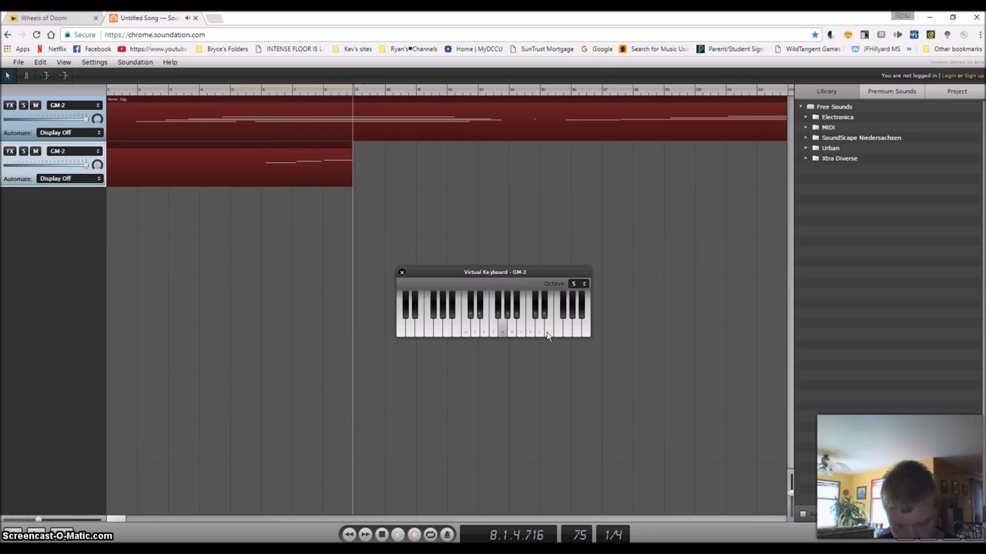
{"action": "key", "text": "k"}
{"action": "left_click", "coordinate": [548, 334]}
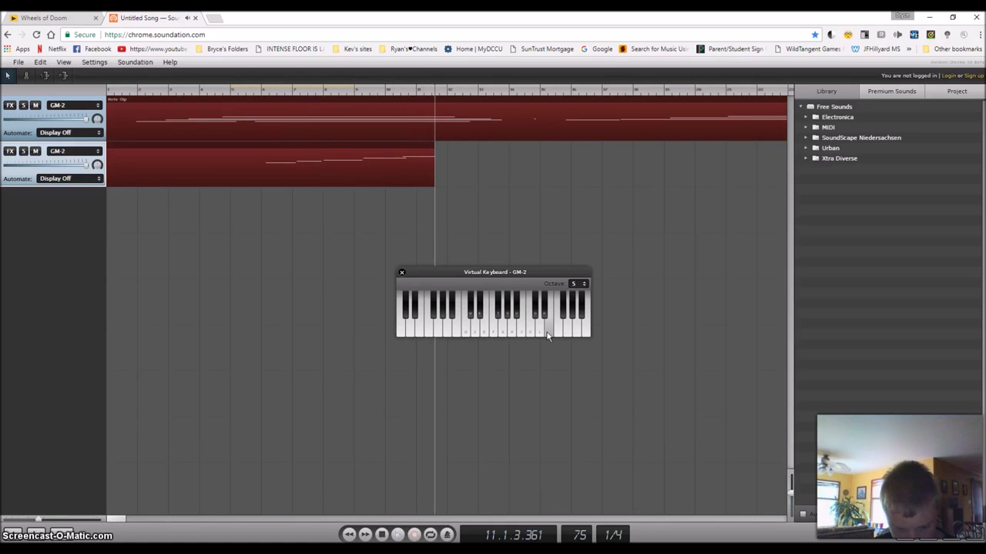
{"action": "key", "text": "g"}
{"action": "key", "text": "k"}
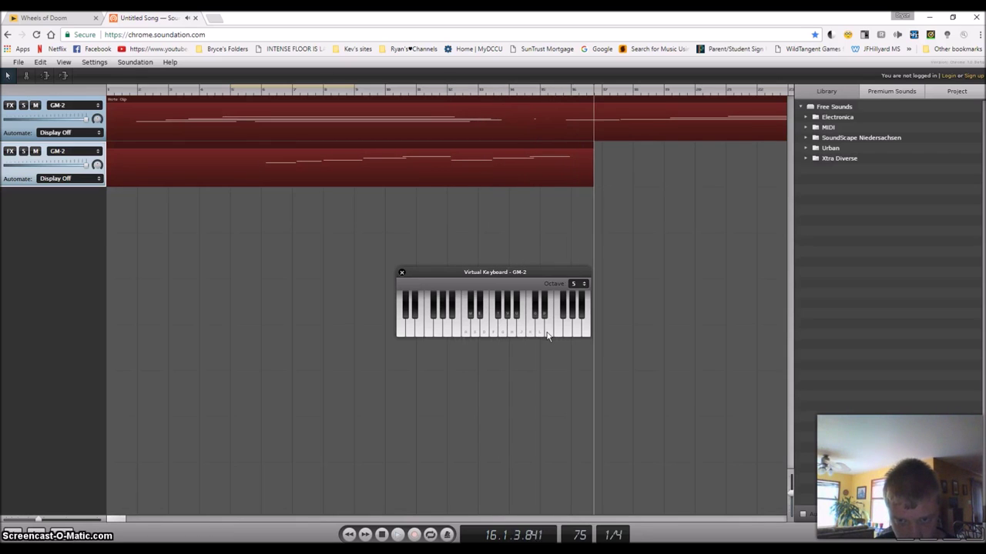
Continue the second channel's recording from about bar 17 with a rising C, F, A, high D phrase that returns to A
{"action": "key", "text": "a"}
{"action": "key", "text": "f"}
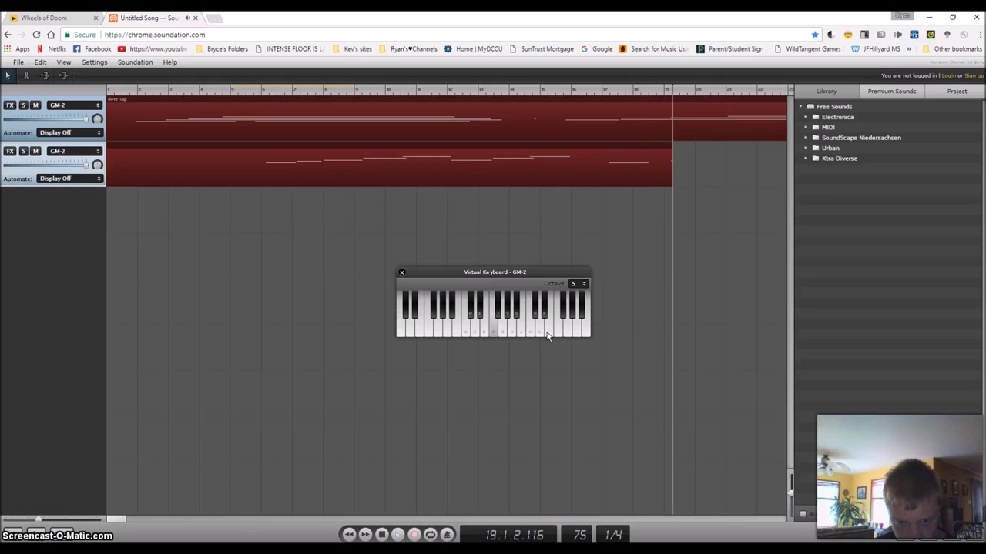
{"action": "key", "text": "h"}
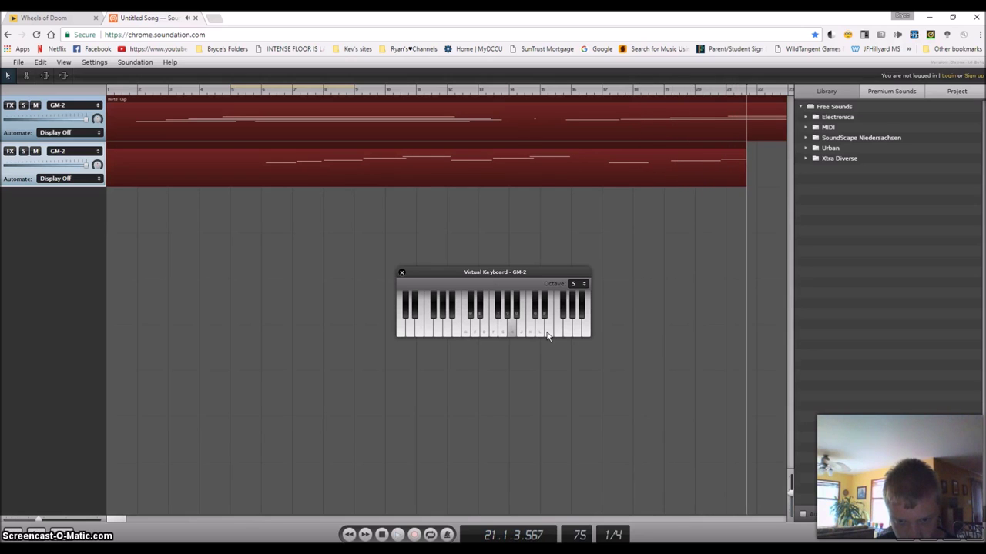
{"action": "left_click", "coordinate": [538, 334]}
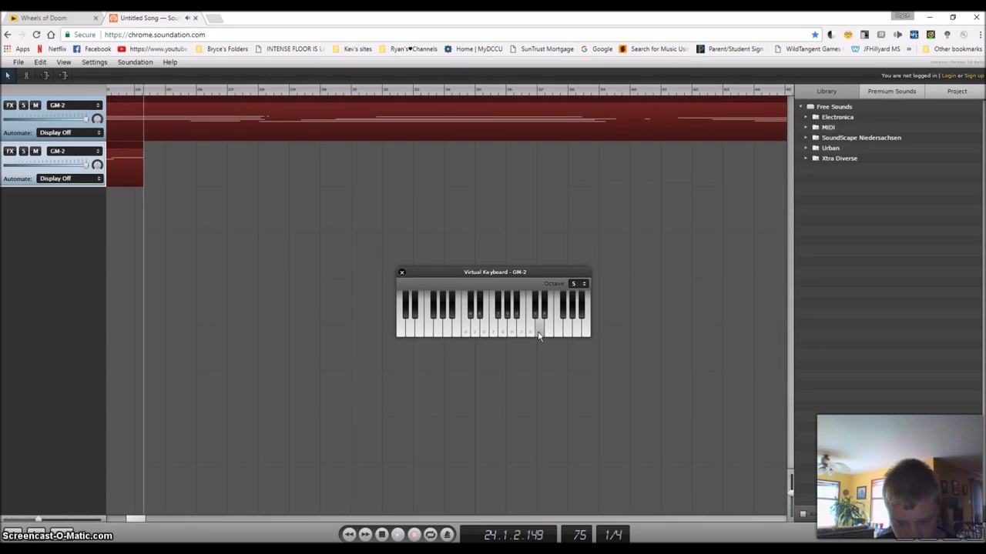
{"action": "key", "text": "h"}
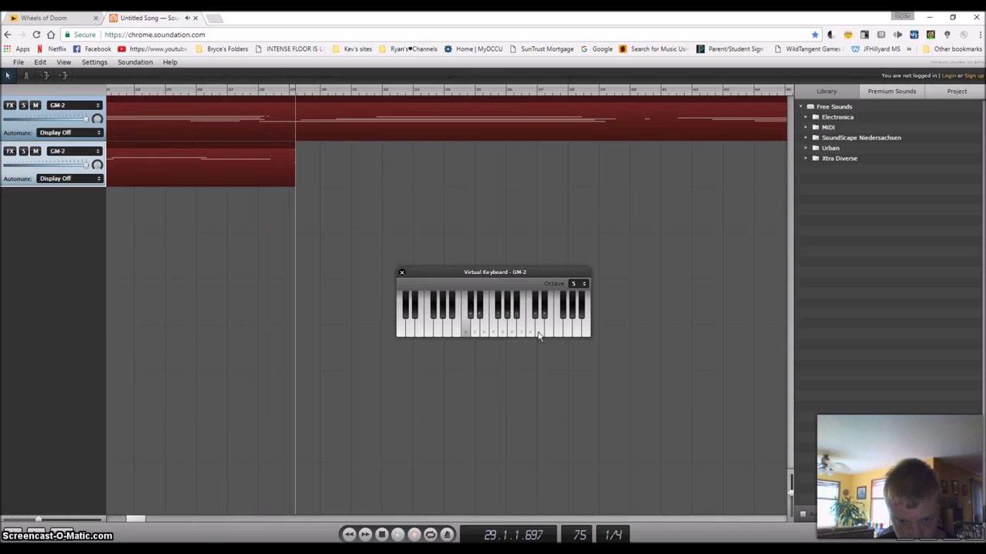
{"action": "key", "text": "d"}
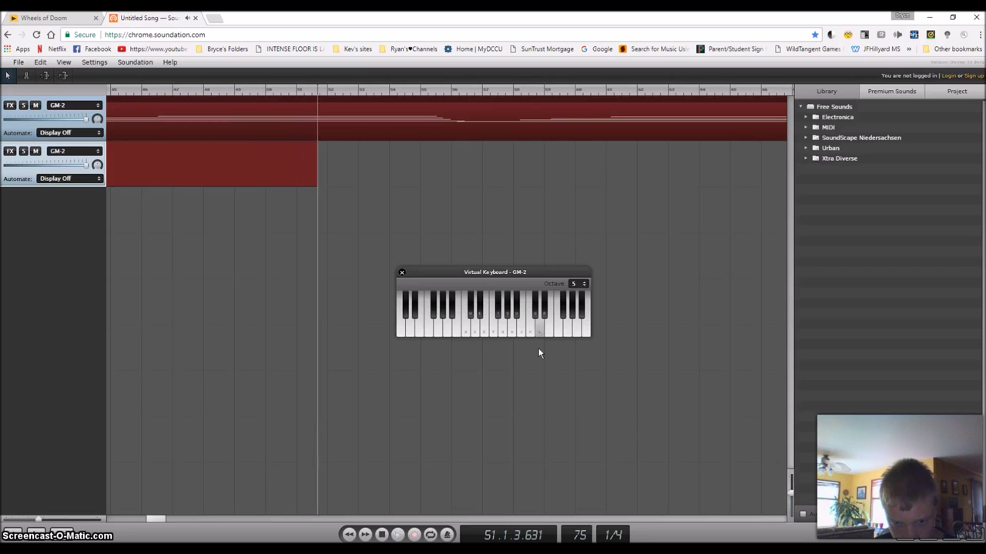
Record a descent through D to C from about bar 56, followed by a rising E, G, C, high E phrase
{"action": "left_click", "coordinate": [478, 331]}
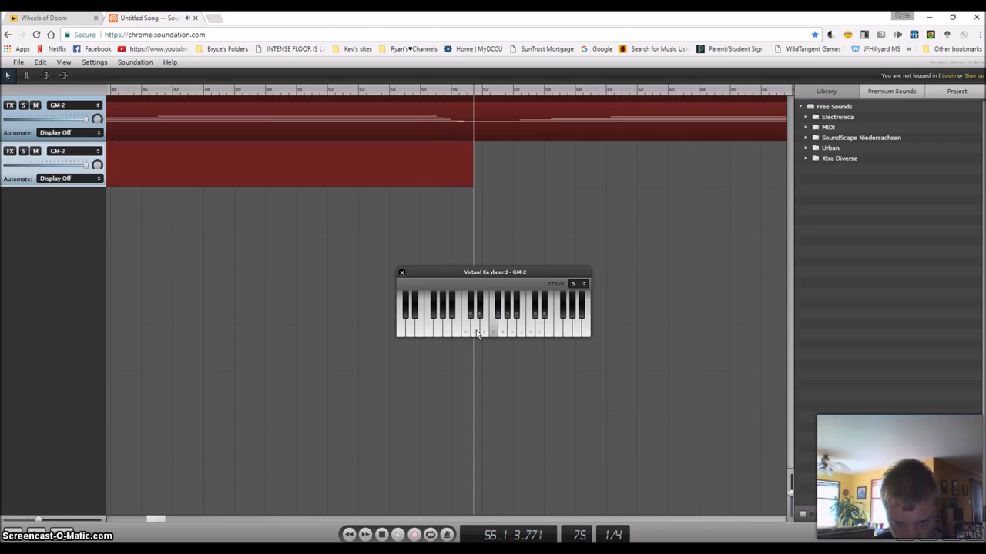
{"action": "key", "text": "s"}
{"action": "key", "text": "a"}
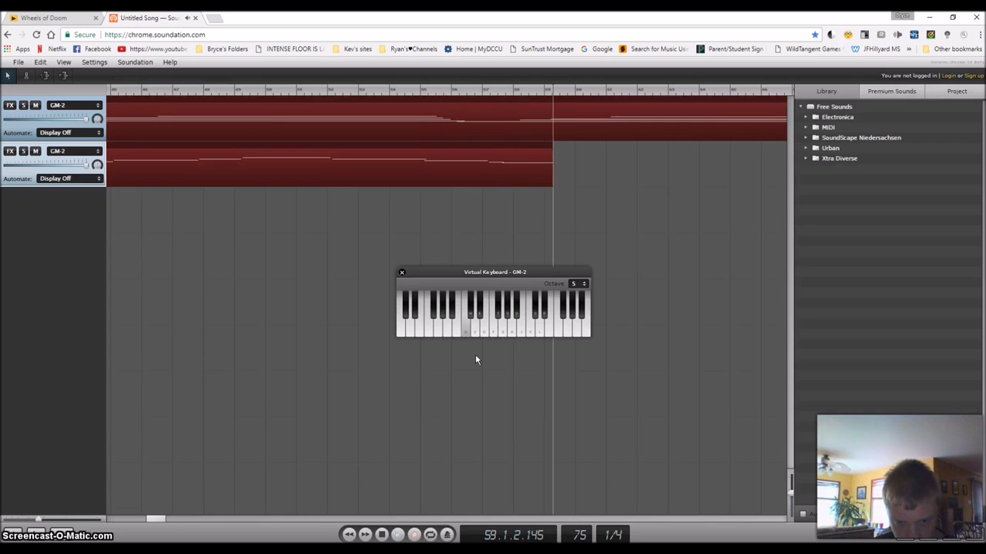
{"action": "key", "text": "d"}
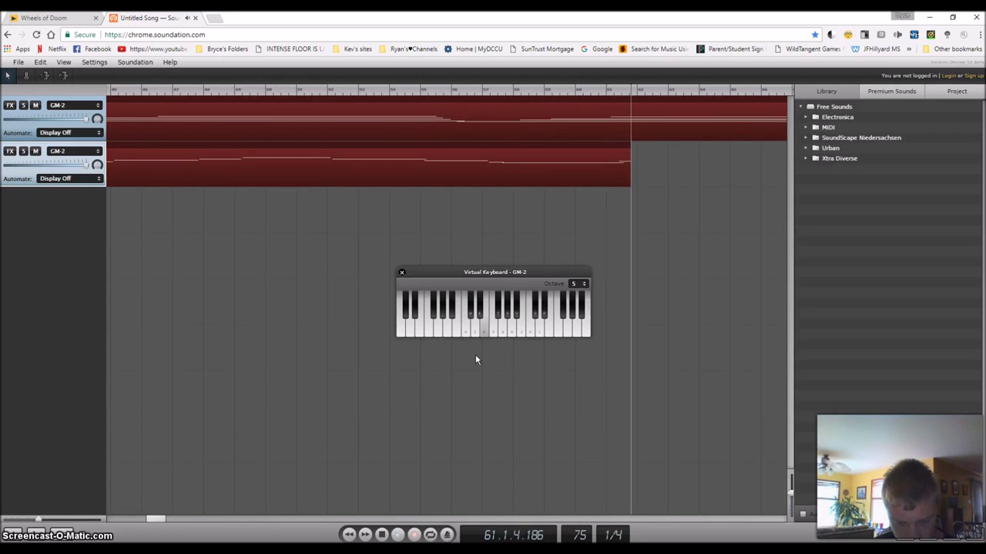
{"action": "key", "text": "g"}
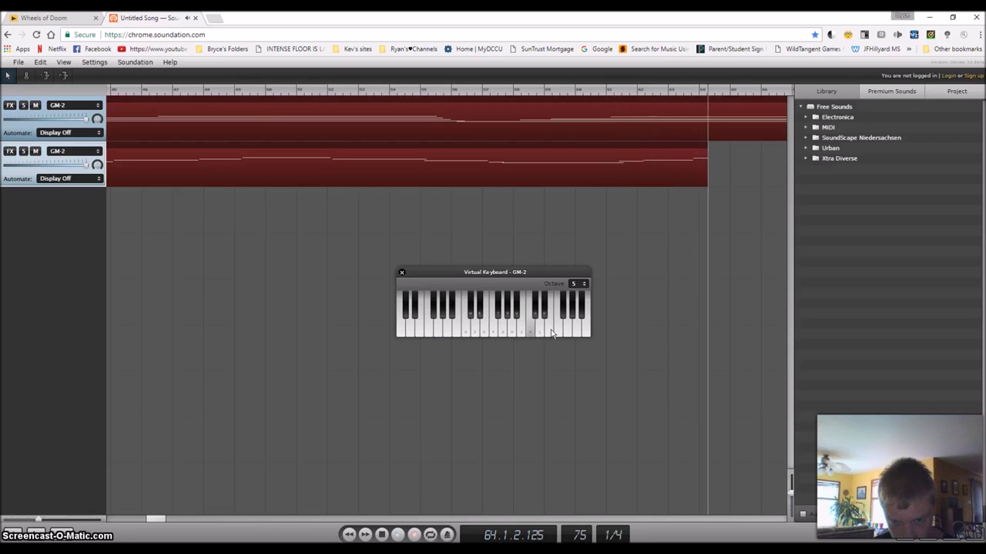
{"action": "key", "text": "g"}
{"action": "key", "text": "k"}
{"action": "left_click", "coordinate": [549, 335]}
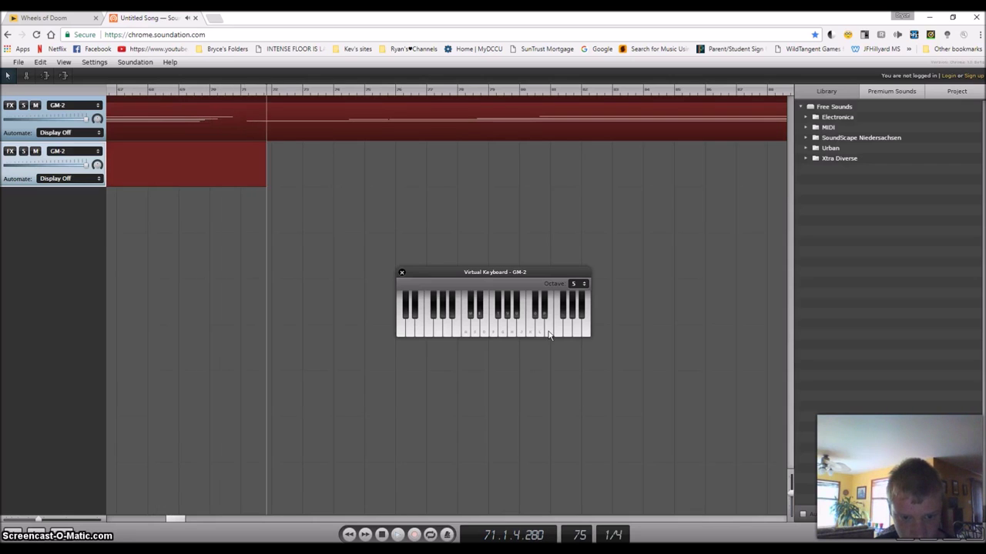
Continue the recording from about bar 72 with C-sharp and F notes, and return to a rising C, E, G, C phrase
{"action": "key", "text": "w"}
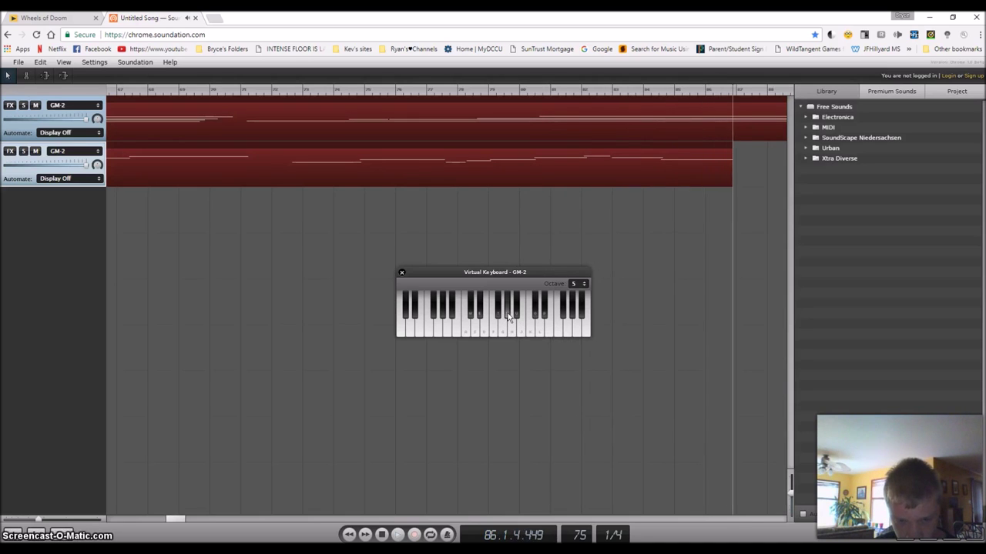
{"action": "key", "text": "f"}
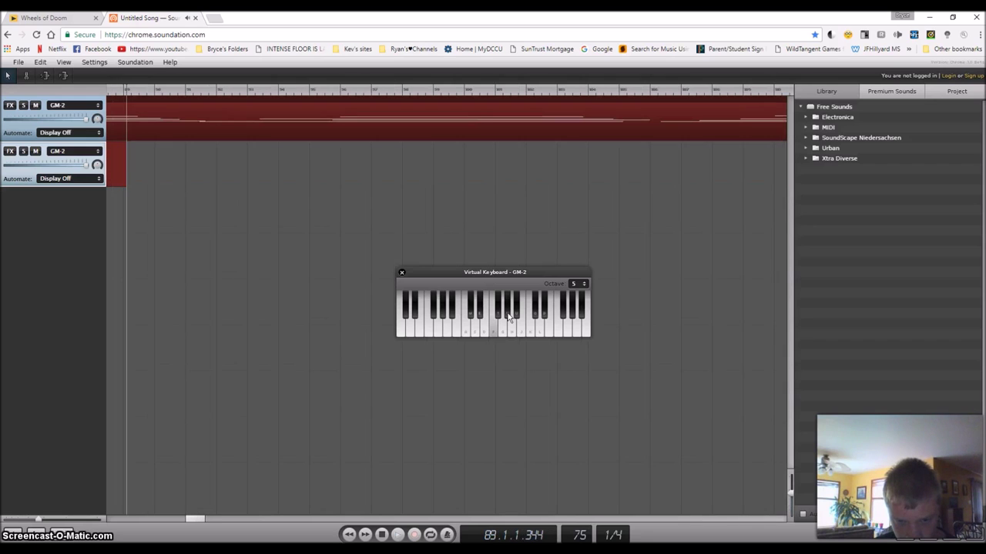
{"action": "key", "text": "w"}
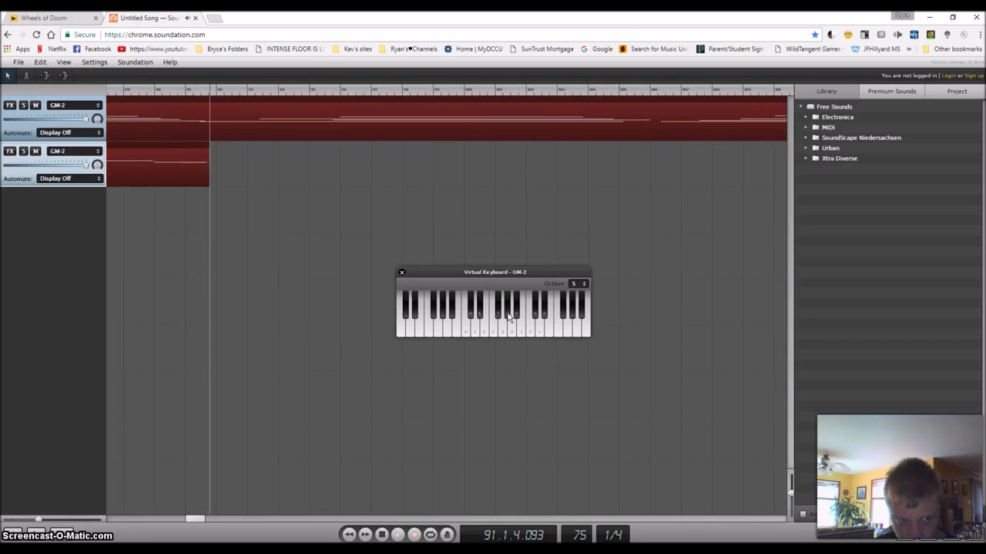
{"action": "key", "text": "a"}
{"action": "key", "text": "d"}
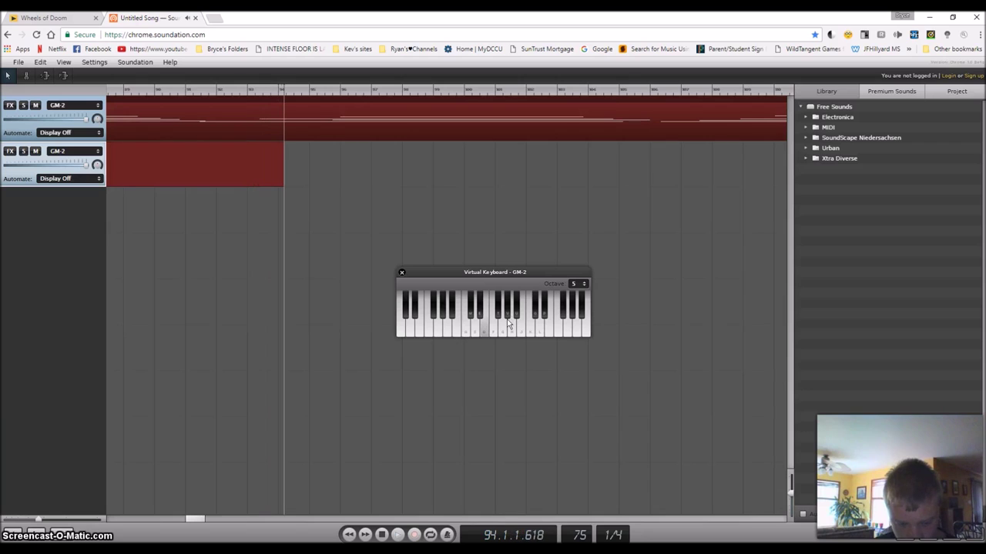
{"action": "key", "text": "g"}
{"action": "key", "text": "k"}
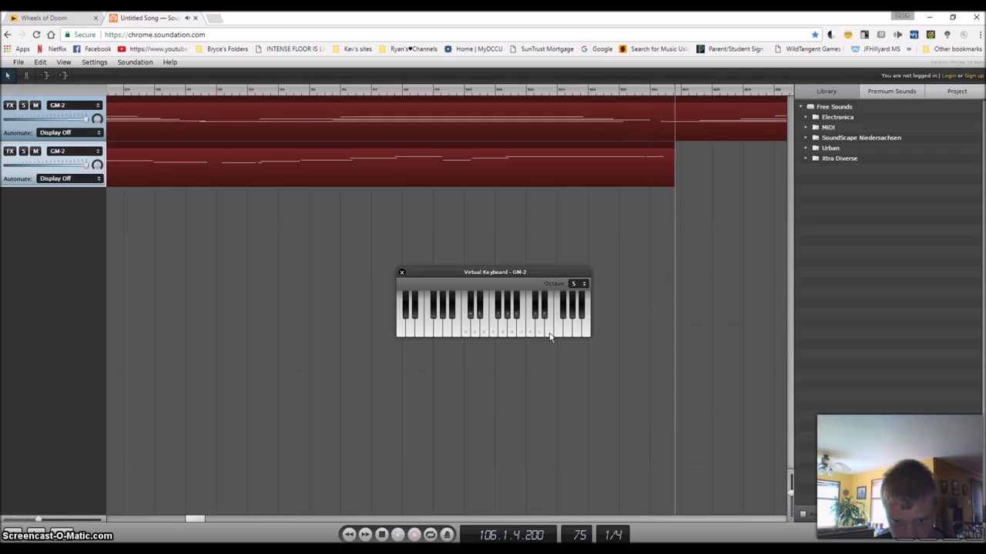
Record a rising C, D-sharp, G, C phrase from about bar 107, and continue with notes including F and high D
{"action": "key", "text": "a"}
{"action": "key", "text": "e"}
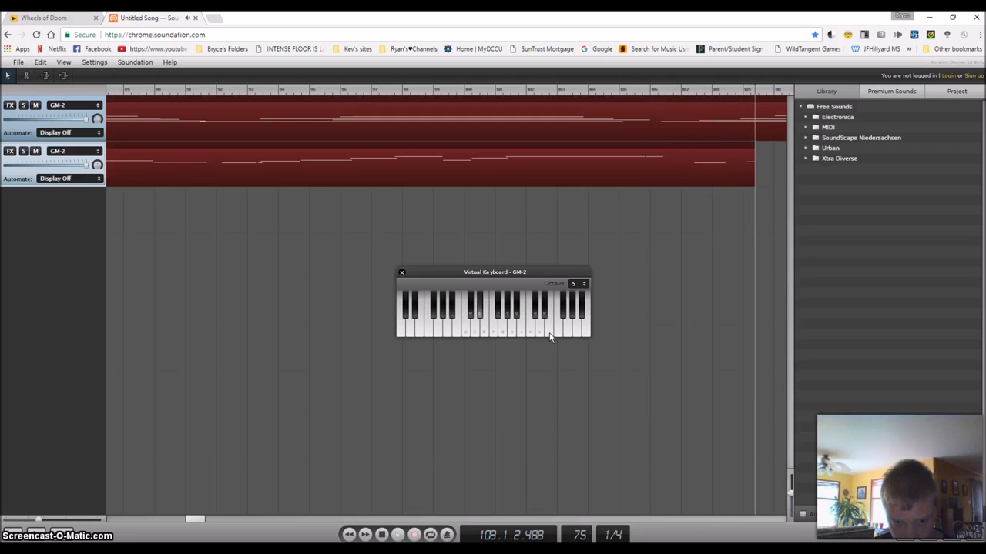
{"action": "key", "text": "g"}
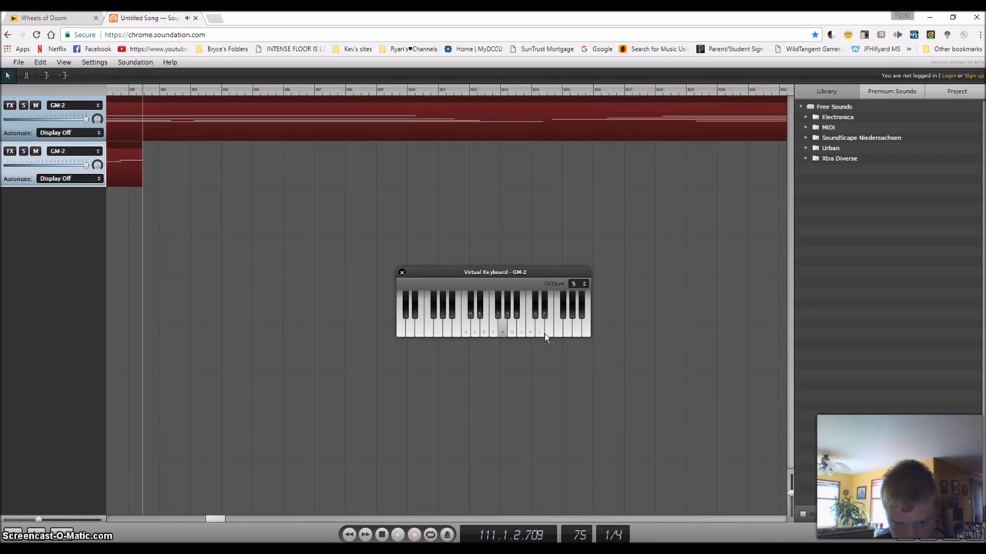
{"action": "key", "text": "k"}
{"action": "key", "text": "p"}
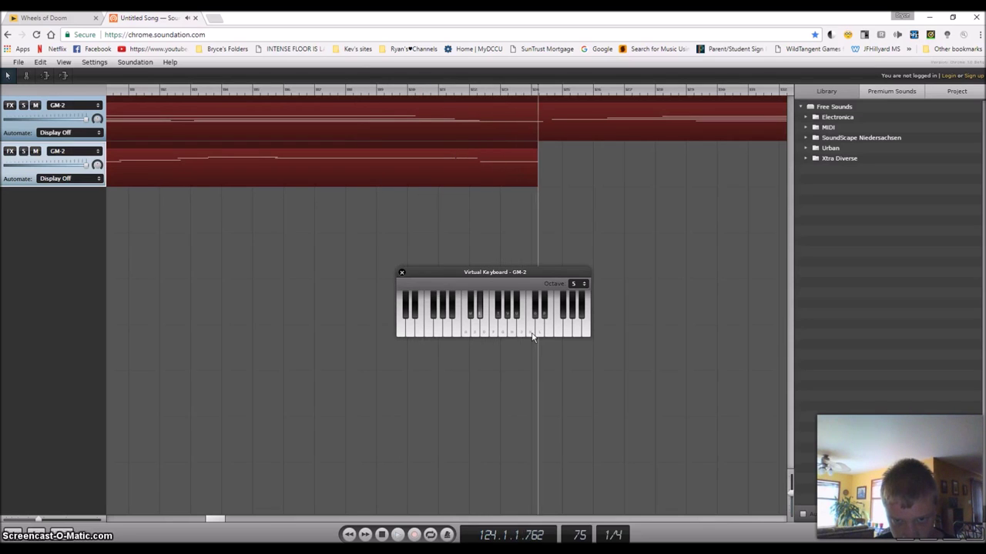
{"action": "key", "text": "f"}
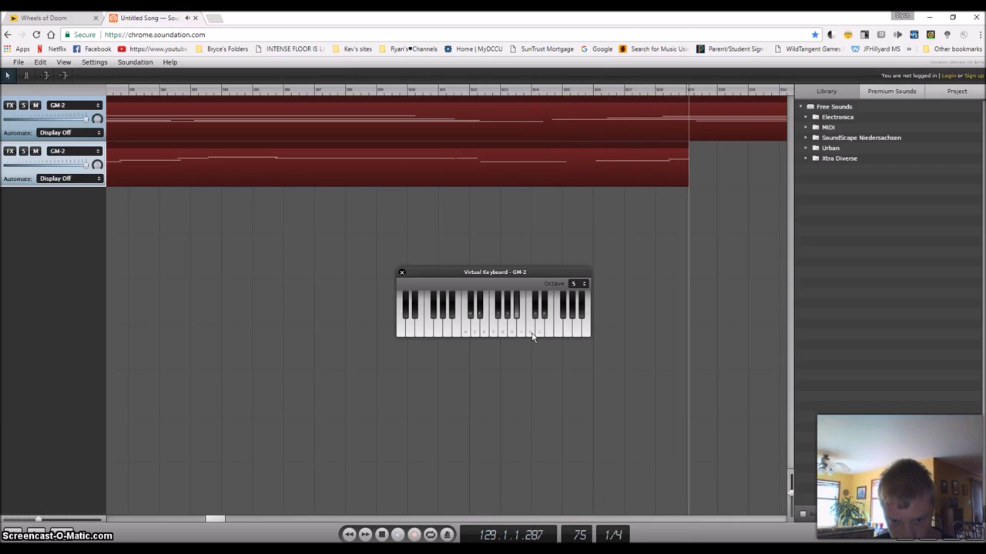
{"action": "key", "text": "l"}
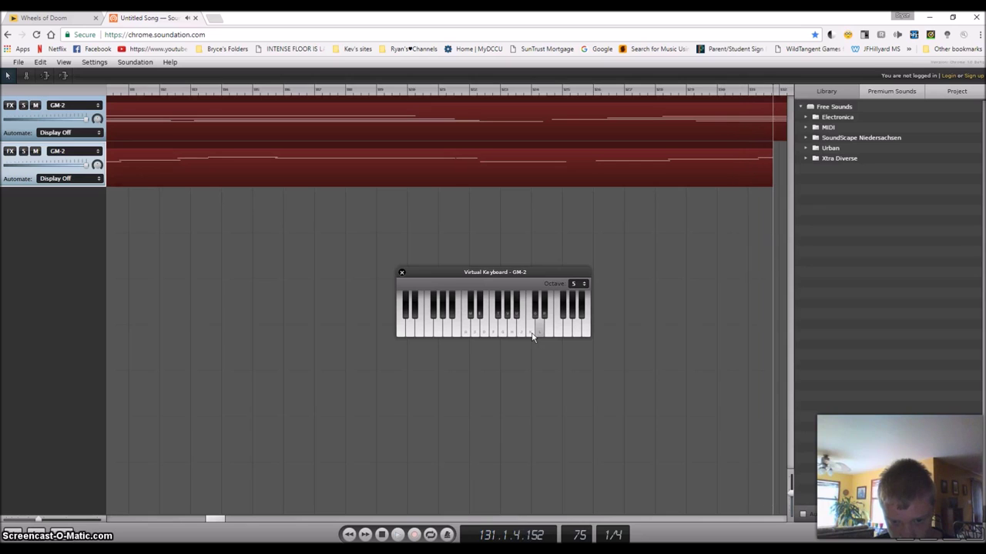
{"action": "left_click_drag", "start_coordinate": [531, 336], "coordinate": [531, 336]}
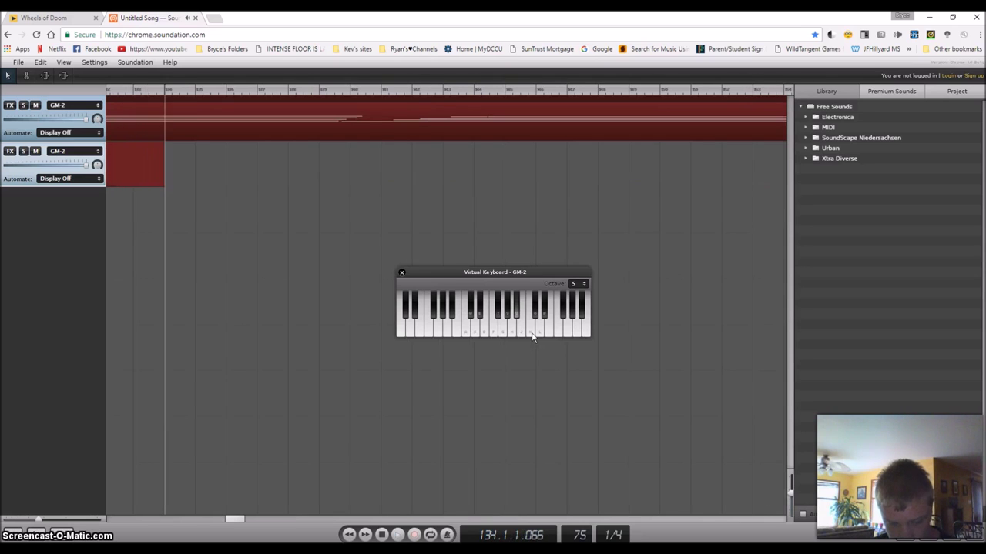
Continue the second channel's recording from about bar 134 with D and C, followed by a rising E, G, C, high E phrase
{"action": "key", "text": "v"}
{"action": "key", "text": "s"}
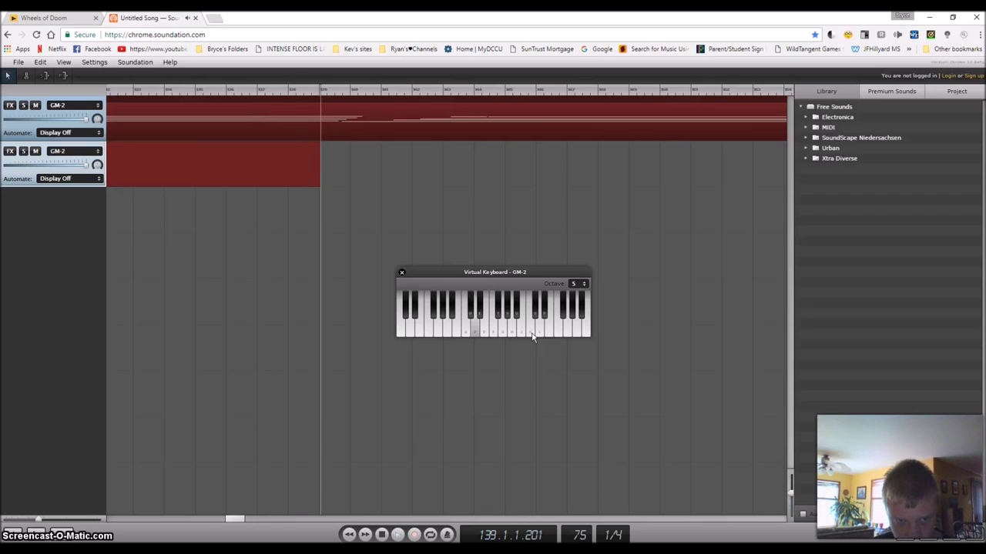
{"action": "key", "text": "a"}
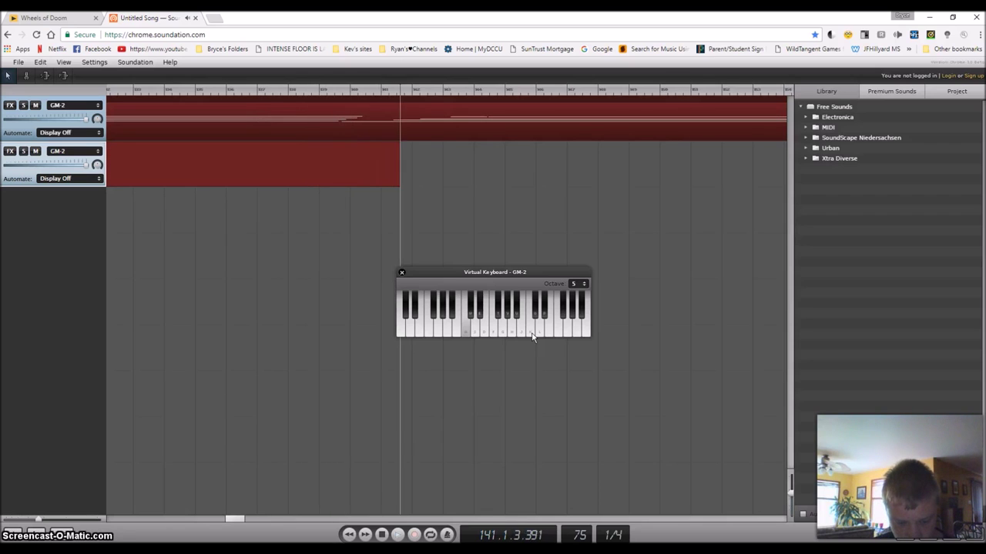
{"action": "key", "text": "d"}
{"action": "key", "text": "g"}
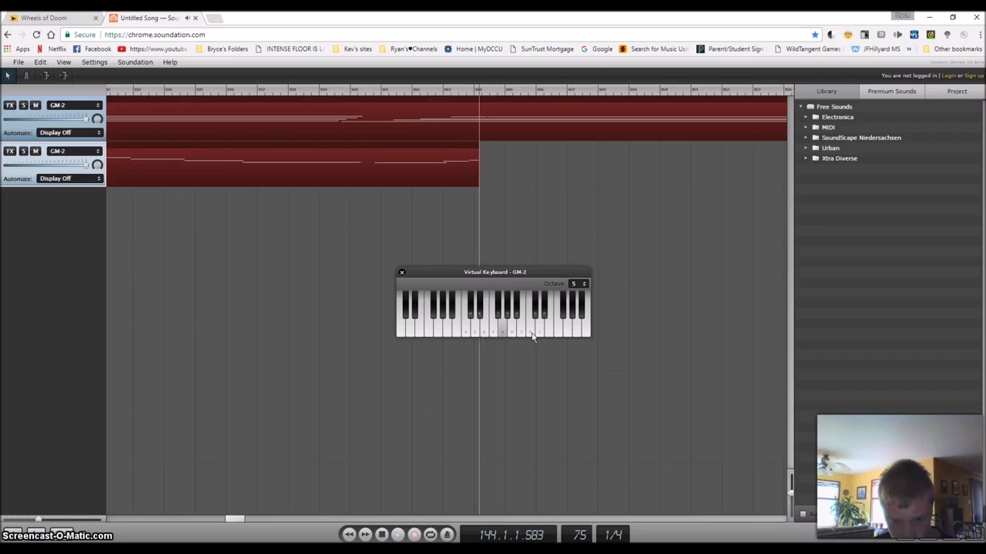
{"action": "key", "text": "k"}
{"action": "left_click", "coordinate": [547, 331]}
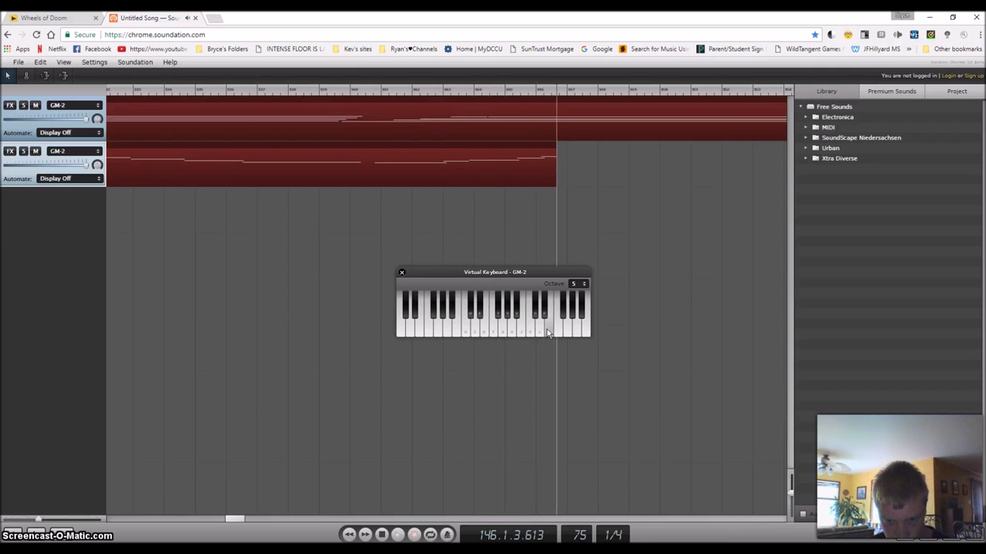
Record rising G, C, high E phrases from about bar 147, returning once to low C, and stop the recording
{"action": "key", "text": "g"}
{"action": "key", "text": "k"}
{"action": "left_click", "coordinate": [548, 332]}
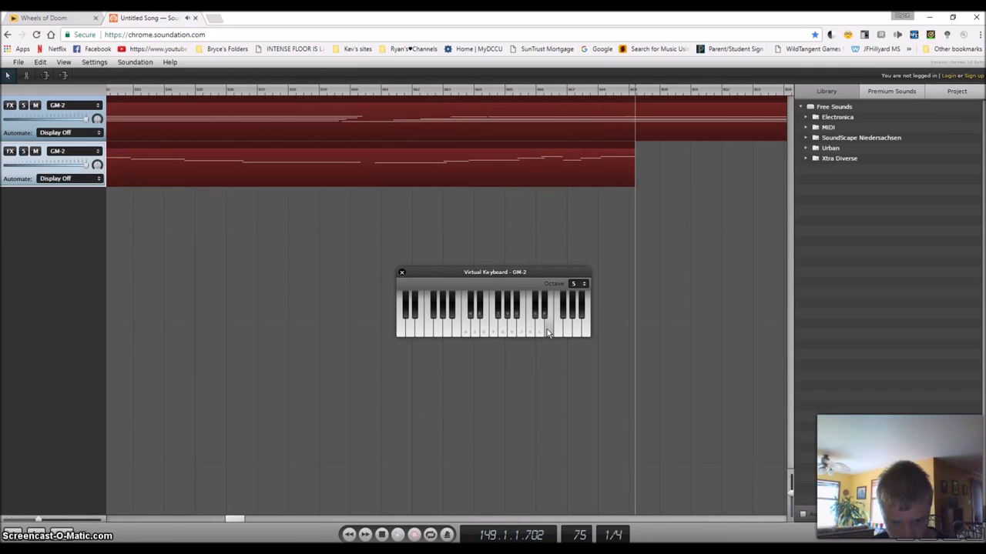
{"action": "key", "text": "a"}
{"action": "key", "text": "c"}
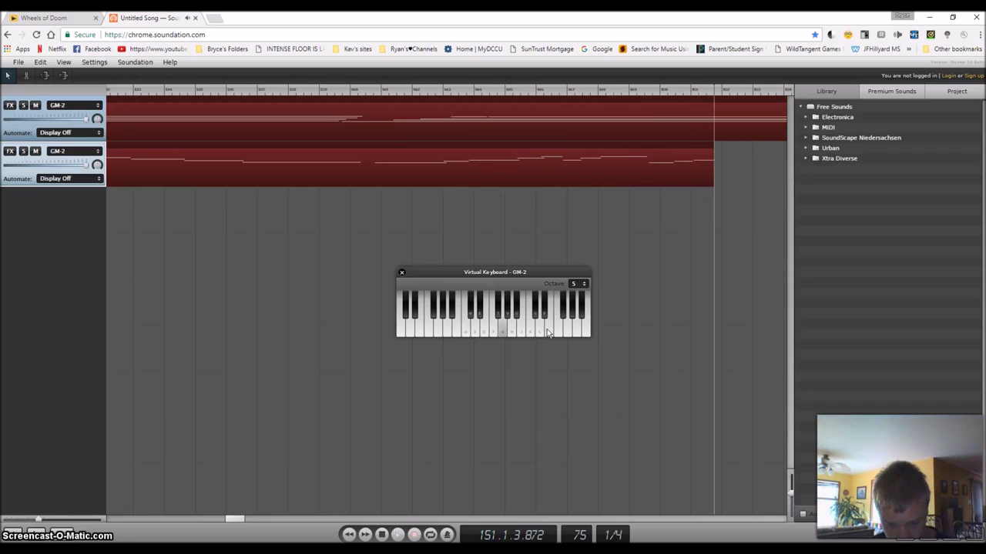
{"action": "key", "text": "m"}
{"action": "left_click", "coordinate": [547, 332]}
{"action": "key", "text": "g"}
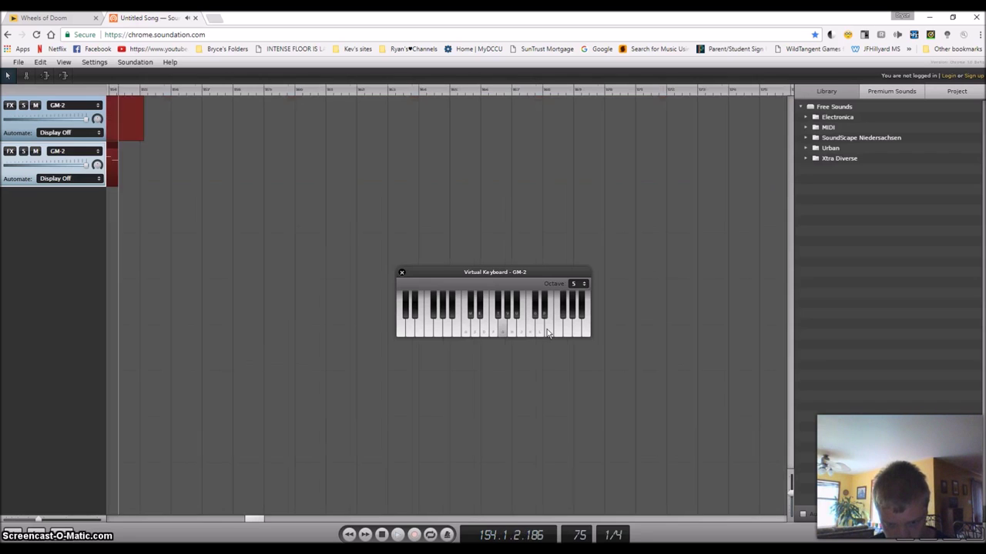
{"action": "key", "text": "k"}
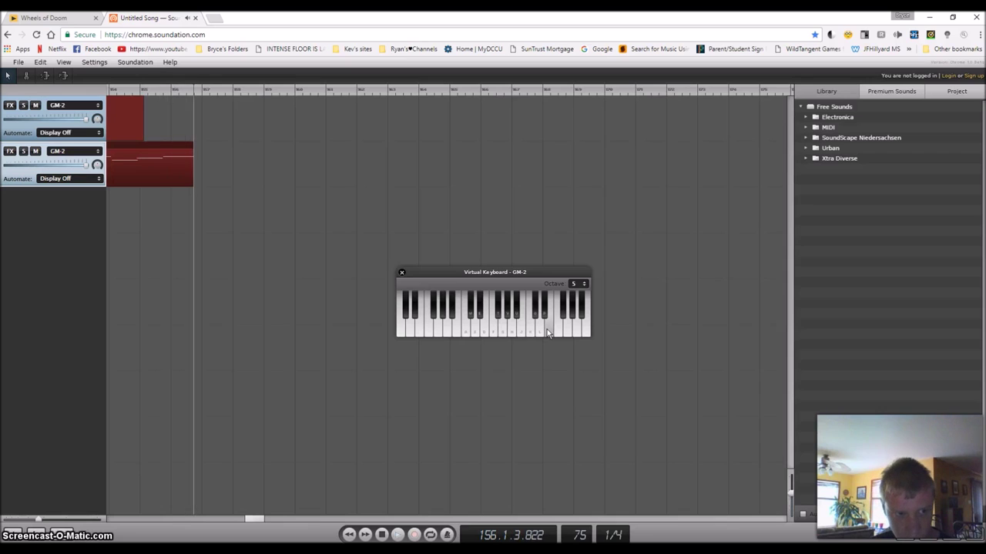
{"action": "left_click", "coordinate": [414, 534]}
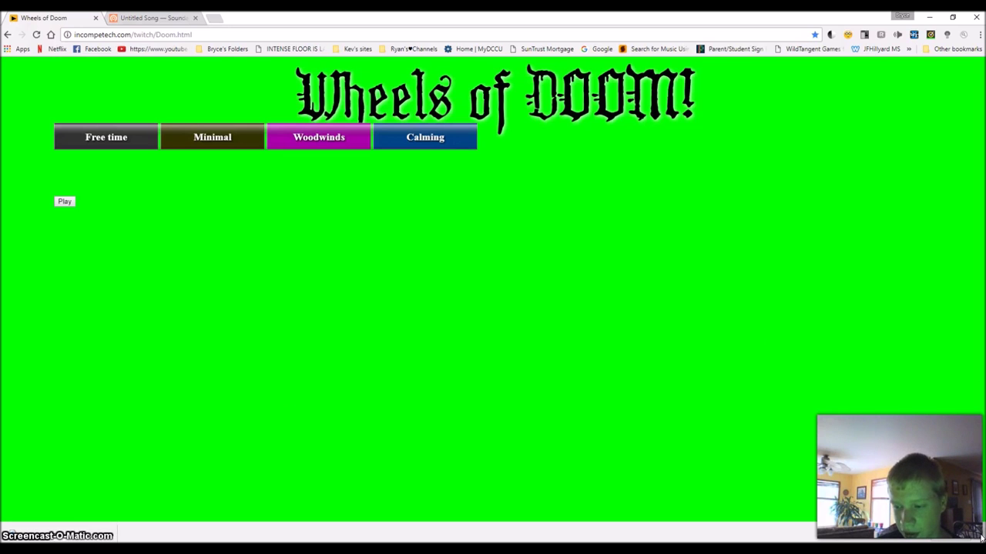
Spin the Wheels of Doom for a new set of song constraints
{"action": "left_click", "coordinate": [68, 205]}
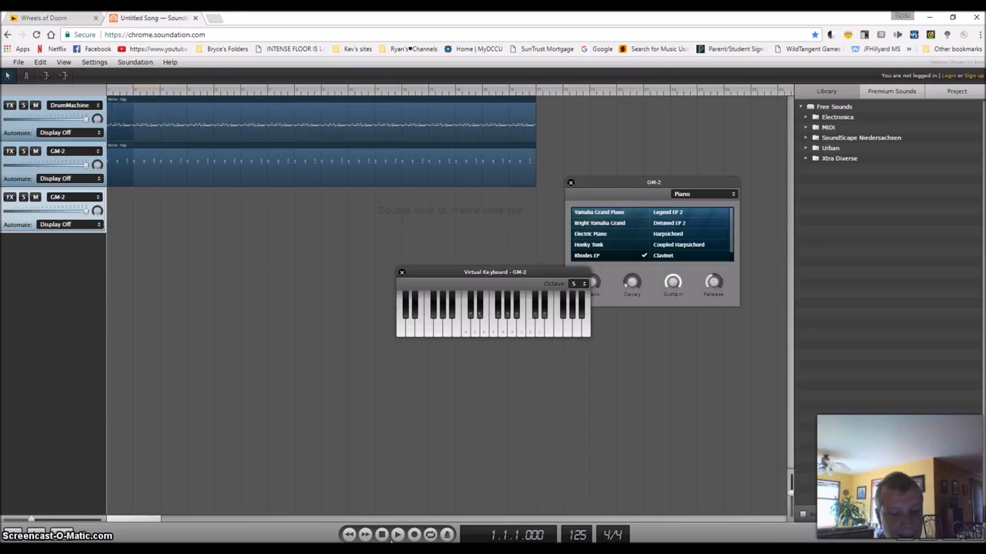
Play the song's drum machine and GM-2 clips from the start, and stop playback
{"action": "left_click", "coordinate": [397, 536]}
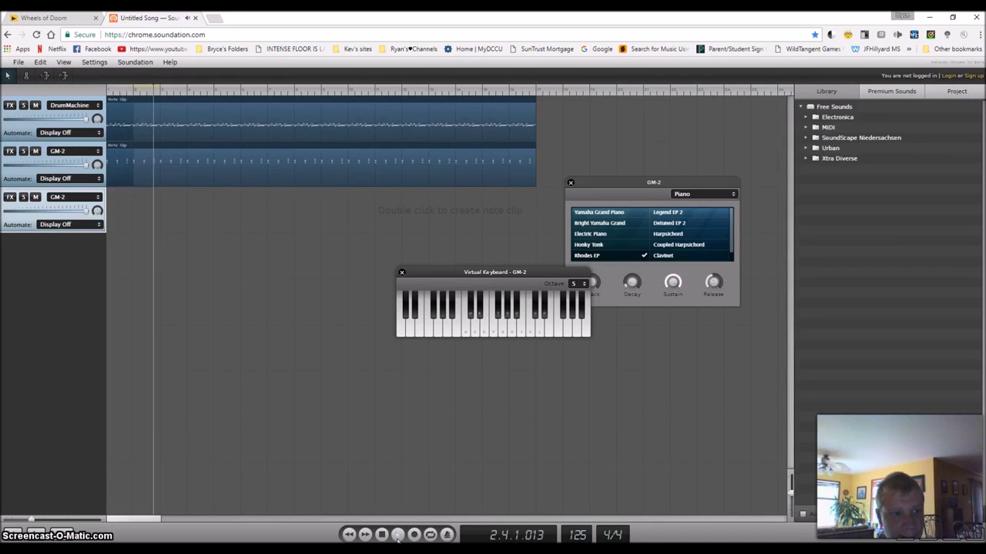
{"action": "left_click", "coordinate": [382, 535]}
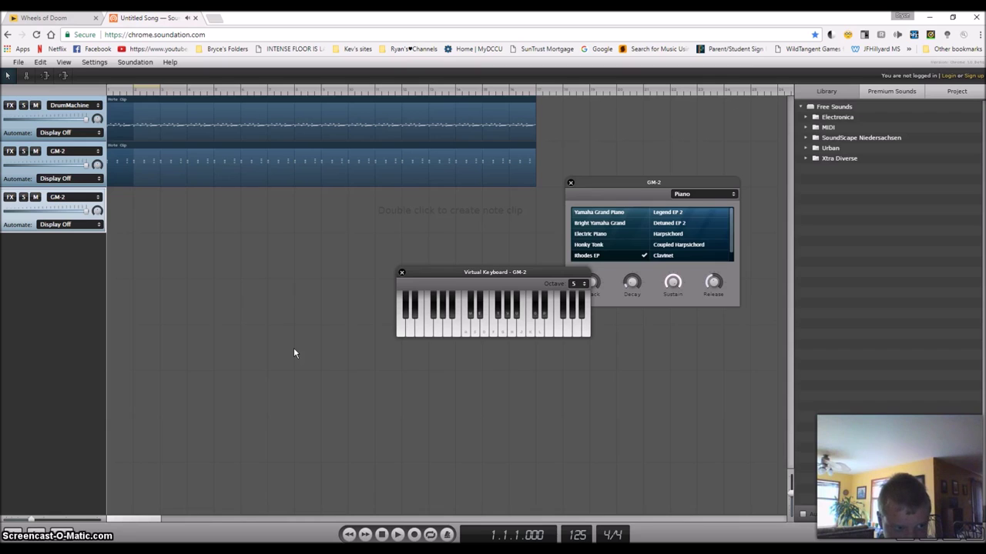
Try a melody take on the third channel with notes including C, D-sharp, G and A-sharp, and delete the recorded clip
{"action": "key", "text": "r"}
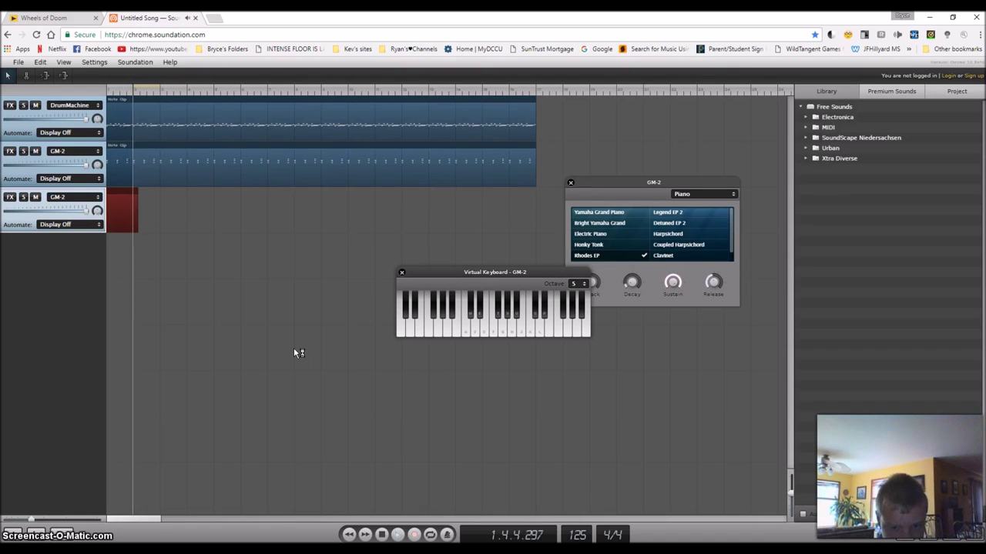
{"action": "key", "text": "a"}
{"action": "key", "text": "e"}
{"action": "key", "text": "g"}
{"action": "key", "text": "u"}
{"action": "key", "text": "u"}
{"action": "key", "text": "h"}
{"action": "key", "text": "g"}
{"action": "key", "text": "l"}
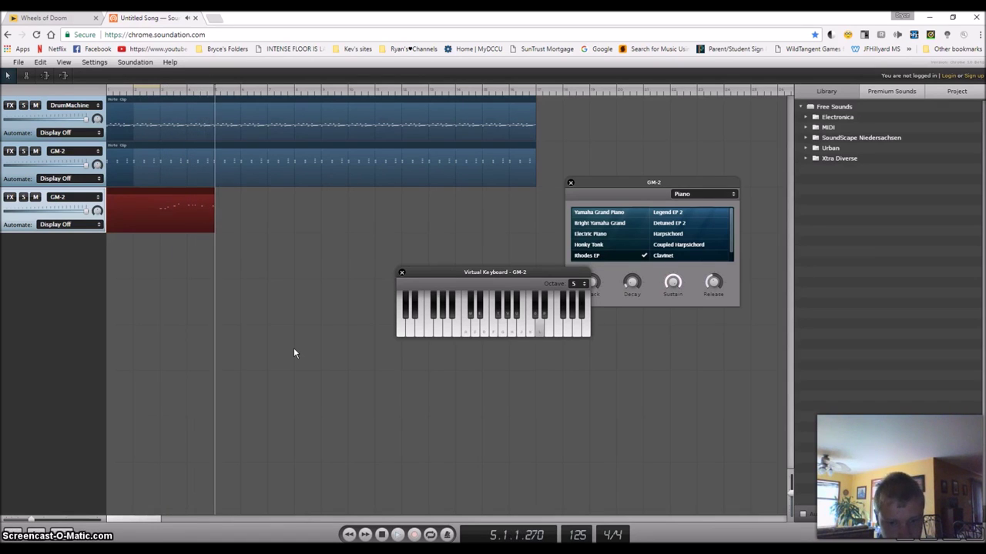
{"action": "key", "text": "a"}
{"action": "key", "text": "s"}
{"action": "key", "text": "d"}
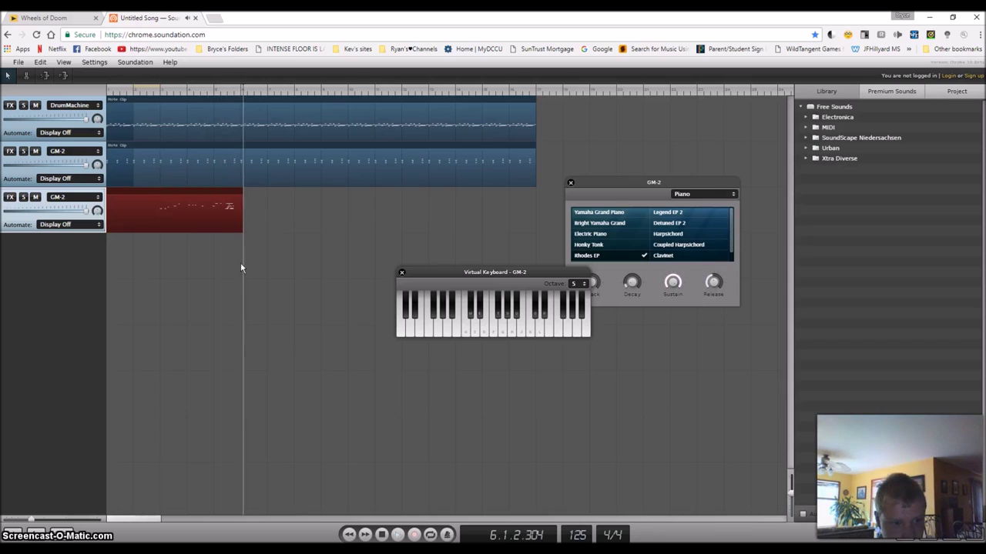
{"action": "left_click", "coordinate": [398, 535]}
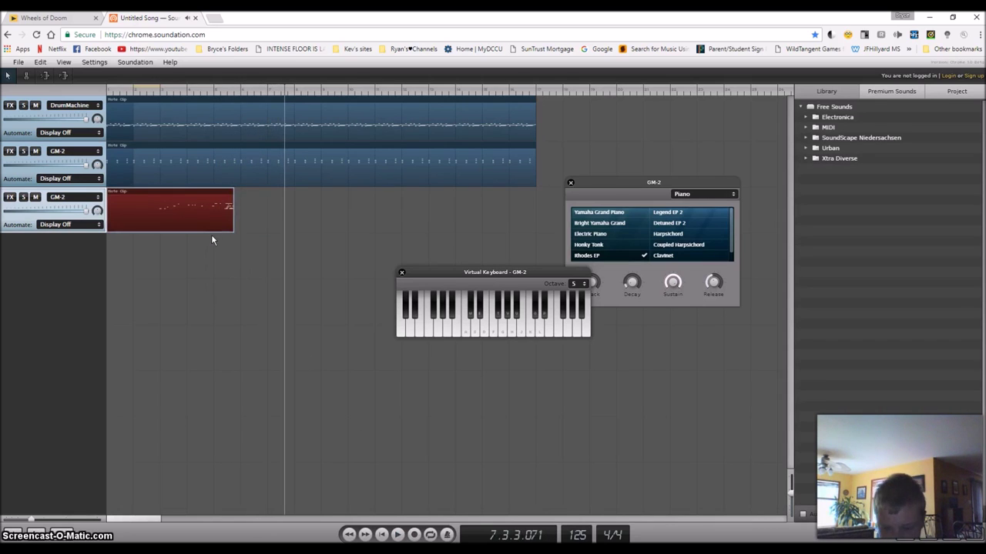
{"action": "key", "text": "Delete"}
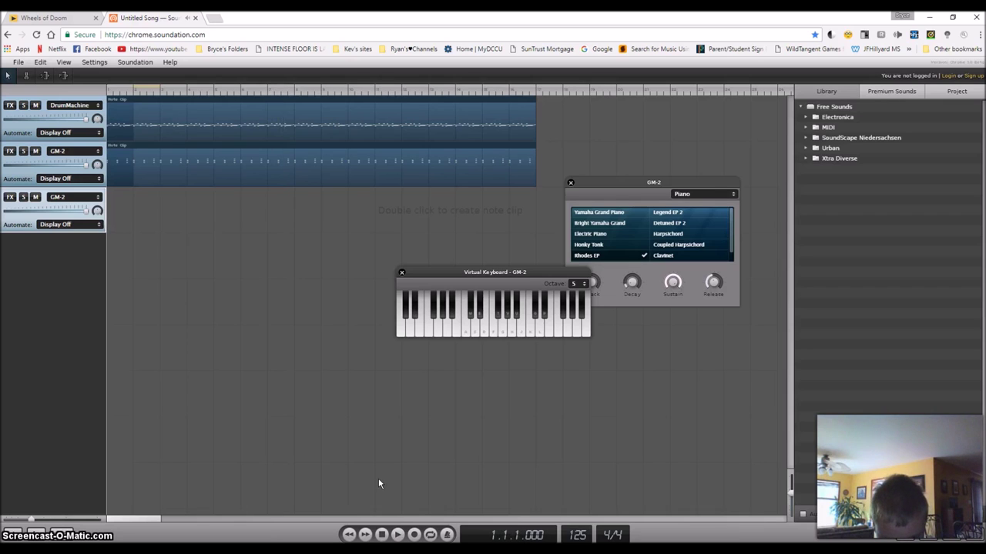
Record a melody on the third channel up to about bar 7, rising from C and using G, A, A-sharp and high C
{"action": "key", "text": "r"}
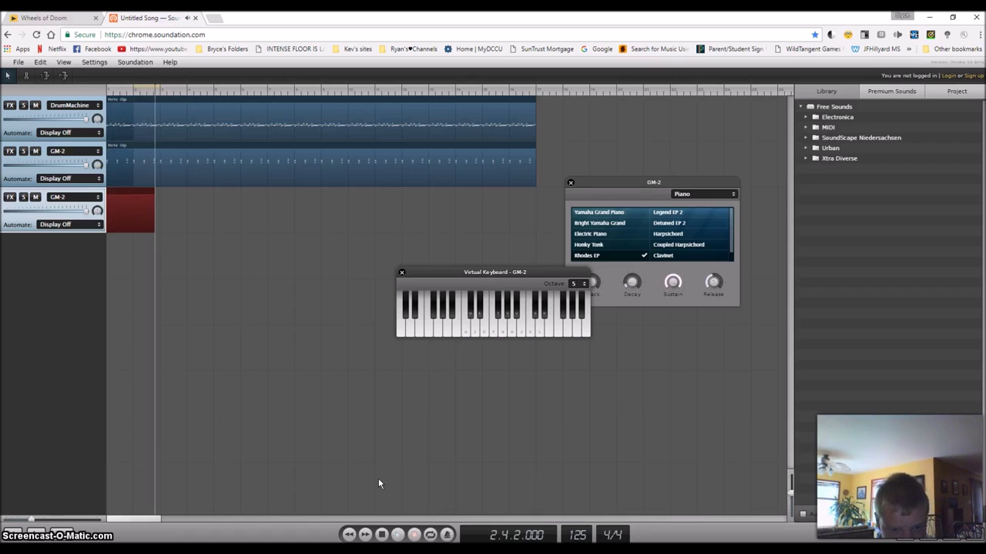
{"action": "key", "text": "a"}
{"action": "key", "text": "a"}
{"action": "key", "text": "h"}
{"action": "key", "text": "k"}
{"action": "key", "text": "u"}
{"action": "key", "text": "h"}
{"action": "key", "text": "g"}
{"action": "key", "text": "g"}
{"action": "key", "text": "k"}
{"action": "key", "text": "u"}
{"action": "key", "text": "h"}
{"action": "key", "text": "g"}
{"action": "key", "text": "g"}
{"action": "key", "text": "a"}
{"action": "key", "text": "d"}
{"action": "key", "text": "g"}
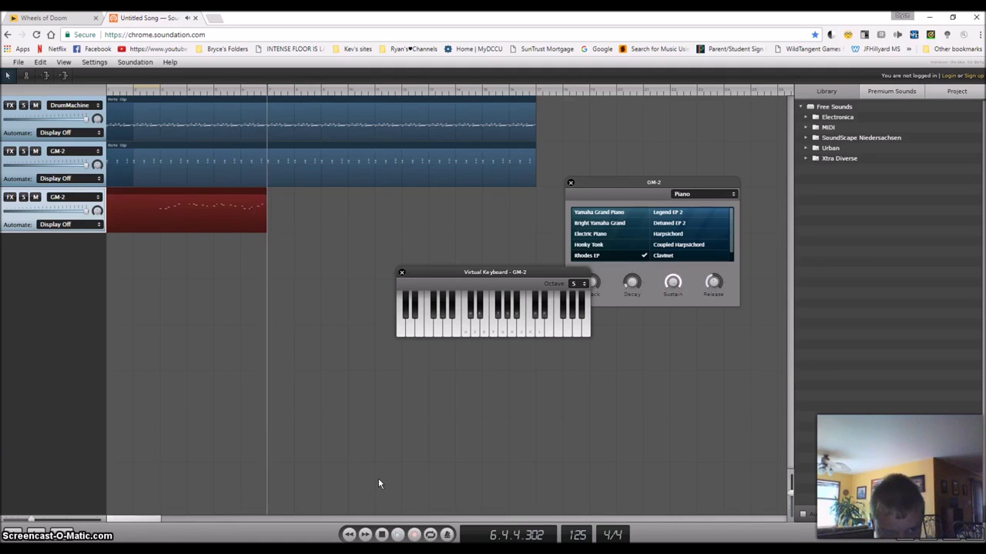
Continue the third channel's melody from about bar 7 with A and G, repeated low C notes, and a G, F, E, D run
{"action": "key", "text": "h"}
{"action": "key", "text": "g"}
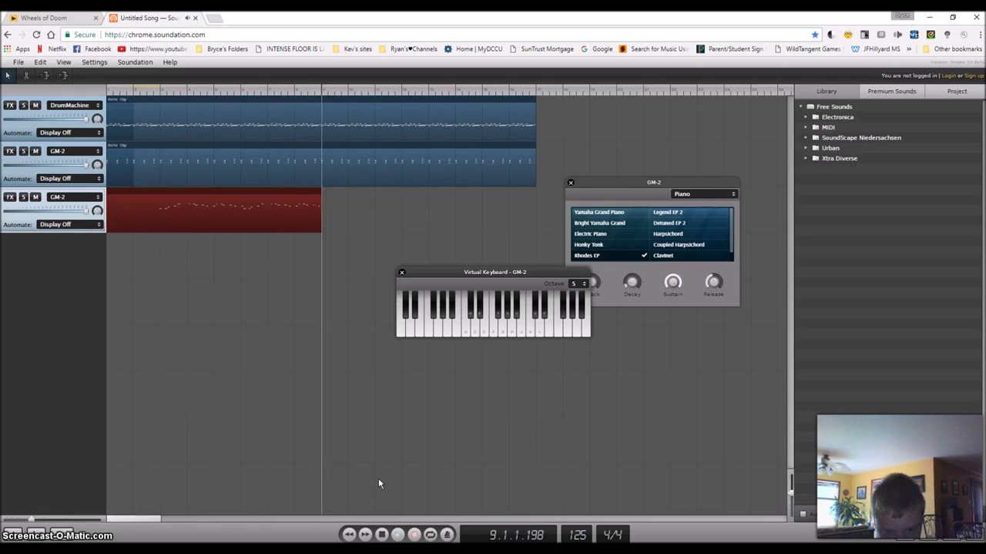
{"action": "key", "text": "a"}
{"action": "key", "text": "a"}
{"action": "key", "text": "a"}
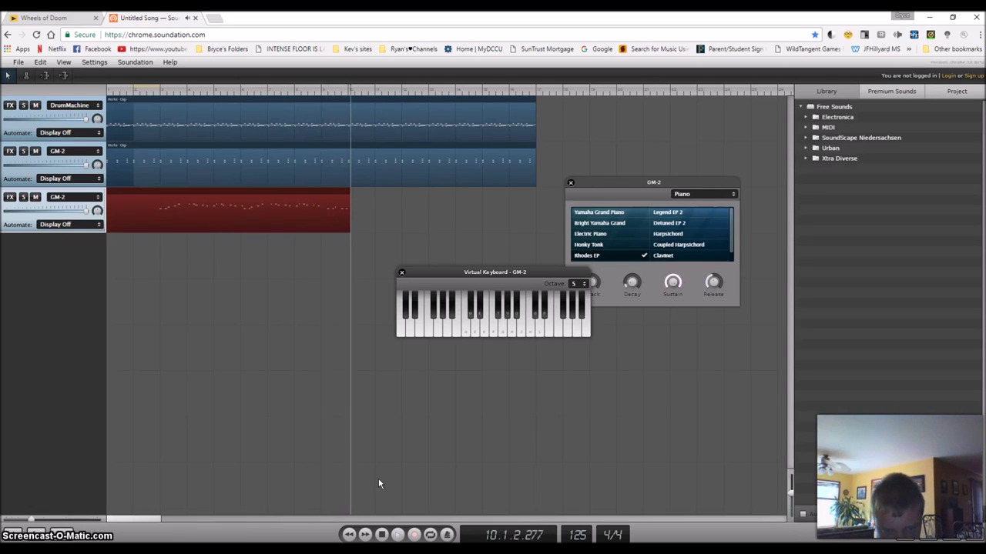
{"action": "key", "text": "g"}
{"action": "key", "text": "f"}
{"action": "key", "text": "d"}
{"action": "key", "text": "s"}
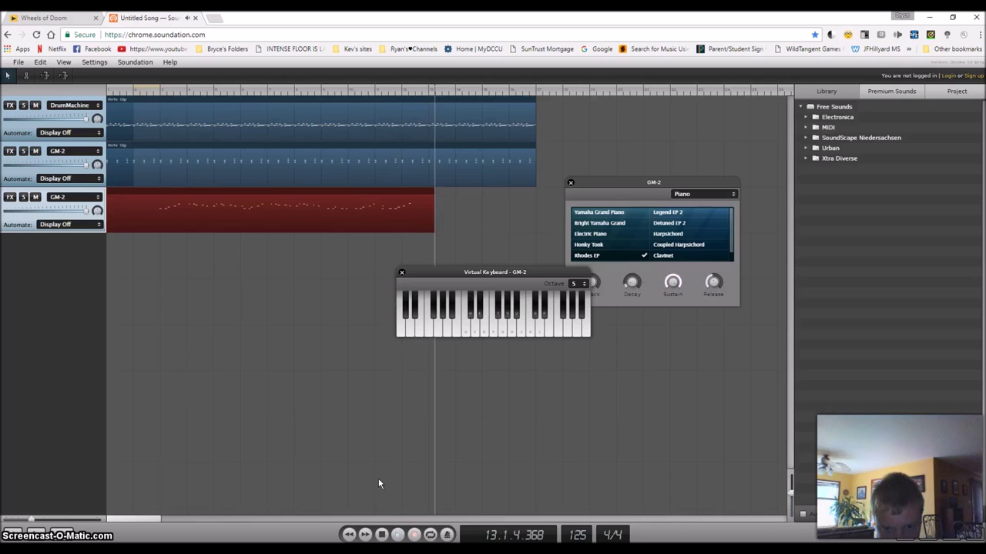
Record a closing descent from high C through B, A and G to a long held low C, and stop recording after bar 17
{"action": "key", "text": "k"}
{"action": "key", "text": "j"}
{"action": "key", "text": "h"}
{"action": "key", "text": "g"}
{"action": "key", "text": "k"}
{"action": "key", "text": "h"}
{"action": "key", "text": "a"}
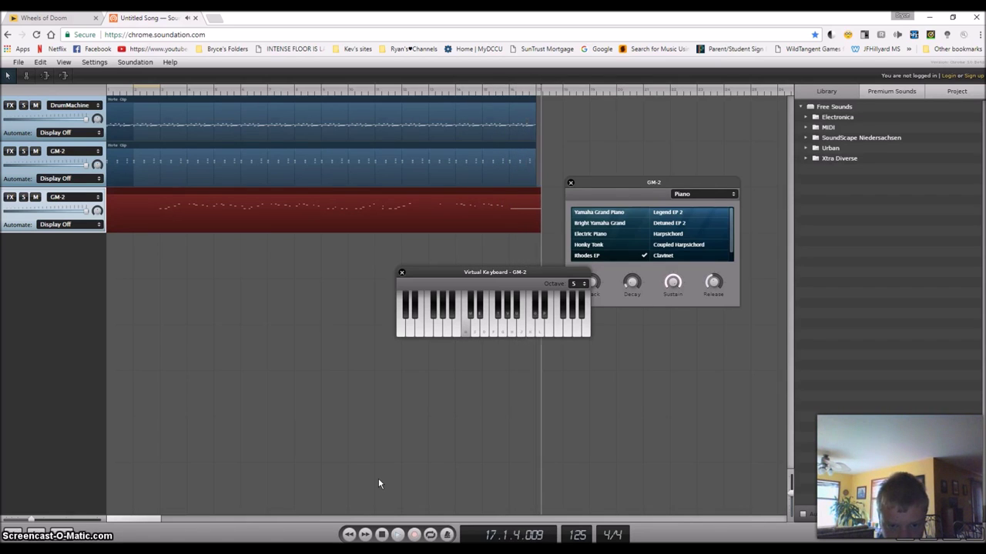
{"action": "left_click", "coordinate": [414, 535]}
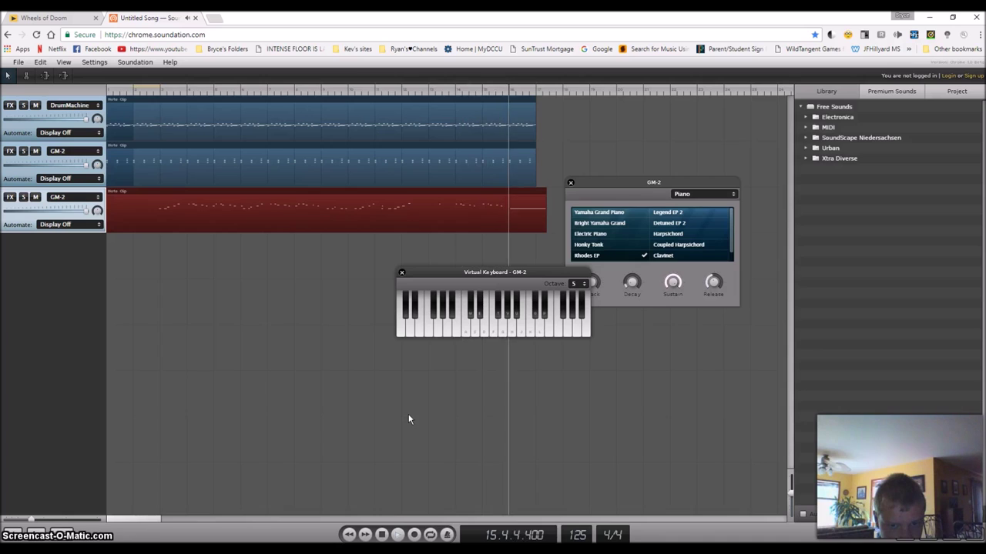
Close the floating keyboard and instrument windows, and export the song as the WAVE file Simple EP Loop in the Wheels of Doom folder
{"action": "left_click", "coordinate": [401, 274]}
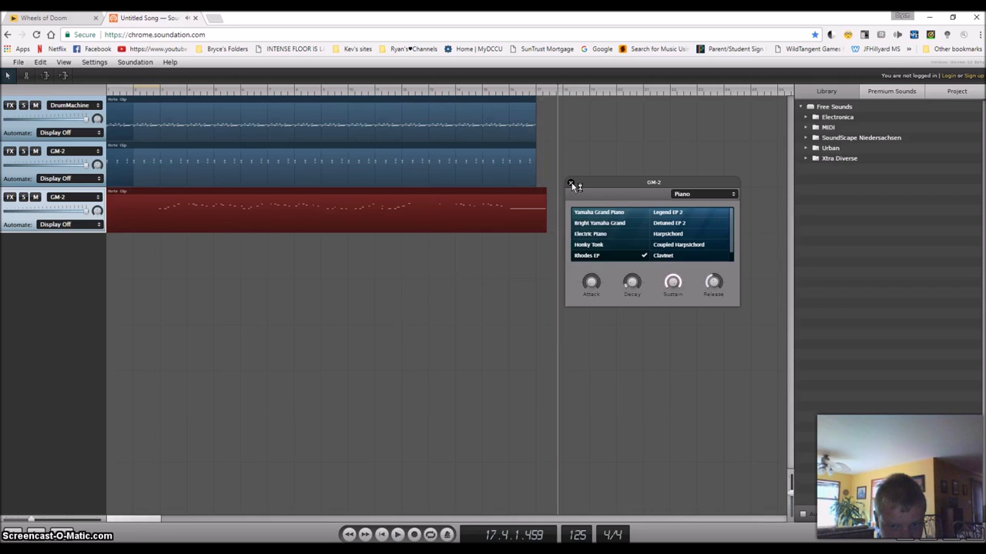
{"action": "left_click", "coordinate": [571, 184]}
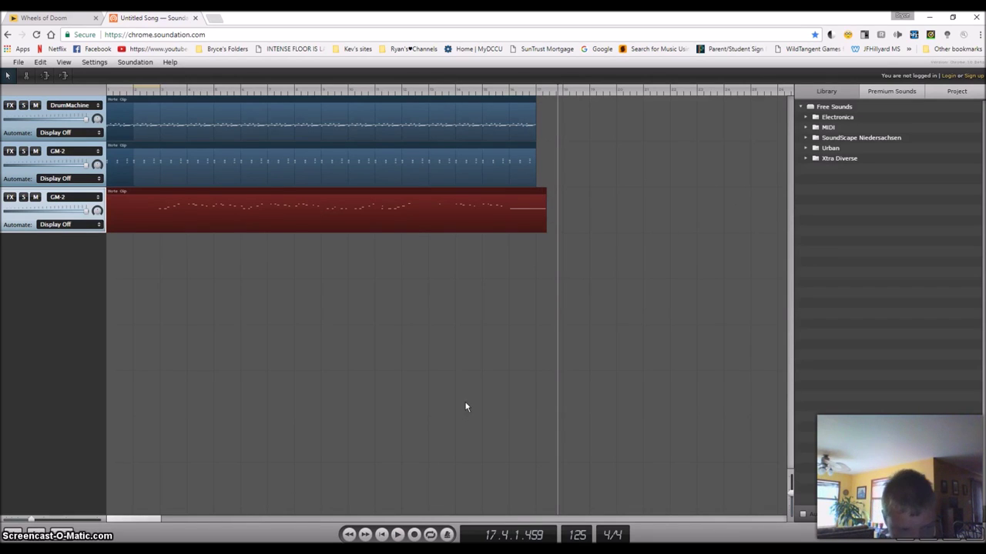
{"action": "left_click", "coordinate": [18, 62]}
{"action": "left_click", "coordinate": [45, 179]}
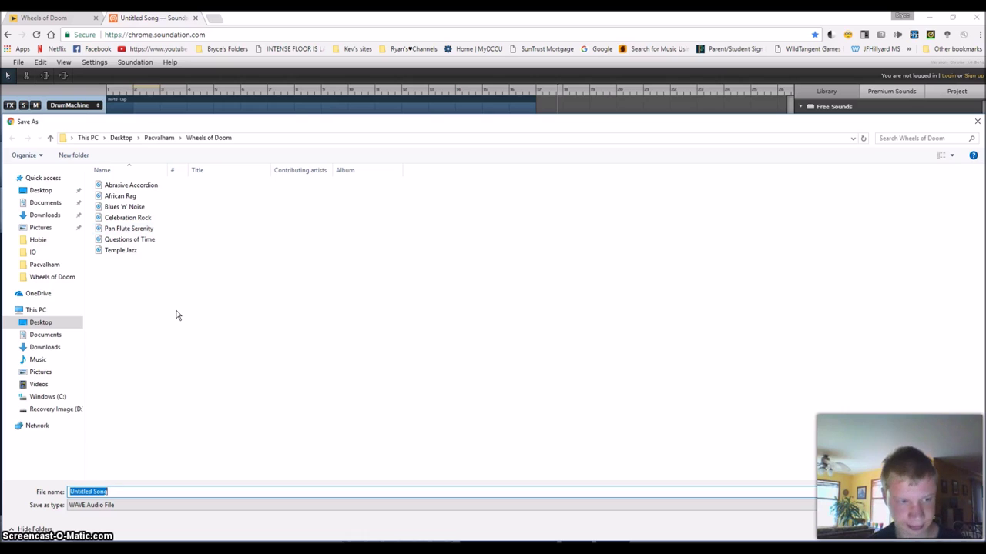
{"action": "type", "text": "Simple EP Loop"}
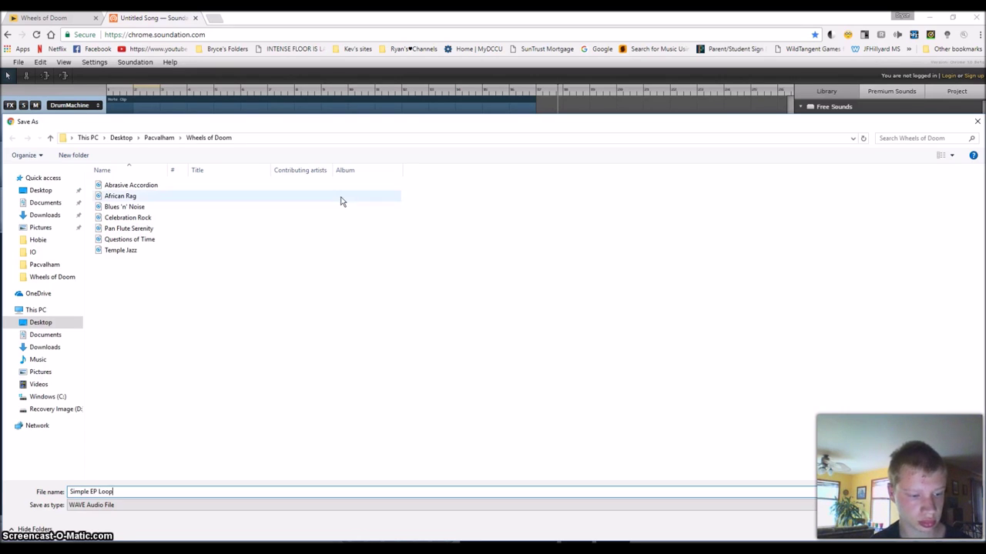
{"action": "left_click", "coordinate": [895, 529]}
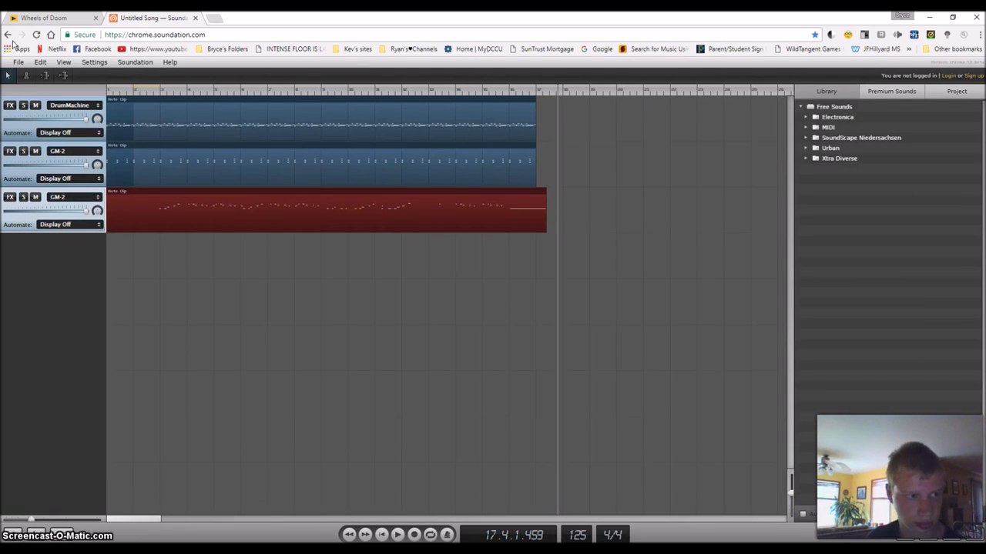
Reload Soundation without keeping the exported song's project, and spin the Wheels of Doom for new song constraints
{"action": "left_click", "coordinate": [36, 34]}
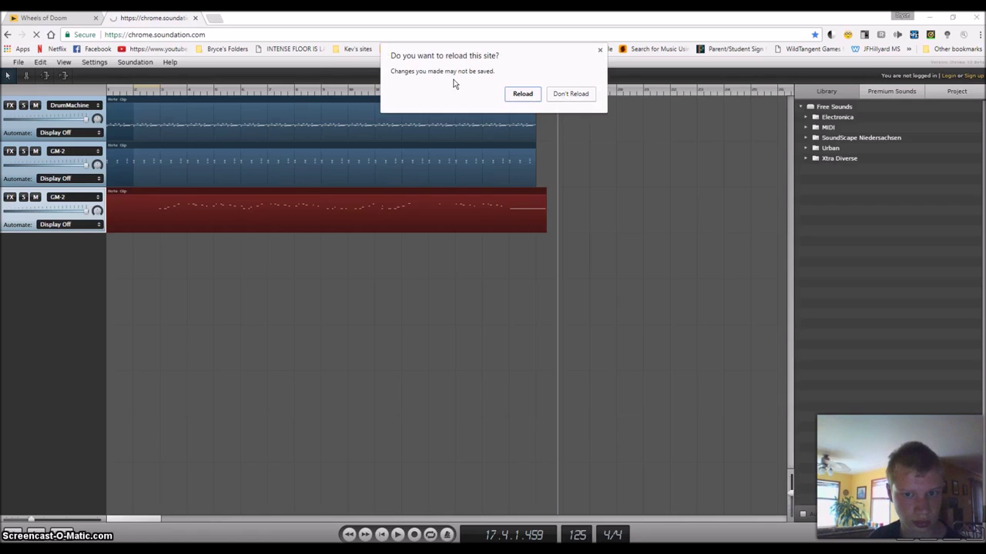
{"action": "left_click", "coordinate": [519, 94]}
{"action": "left_click", "coordinate": [53, 18]}
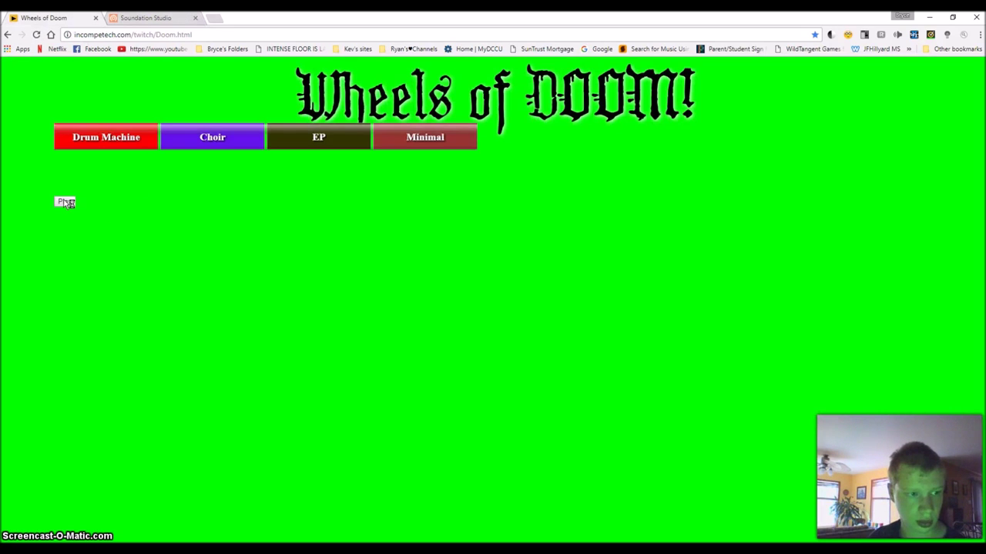
{"action": "left_click", "coordinate": [66, 202]}
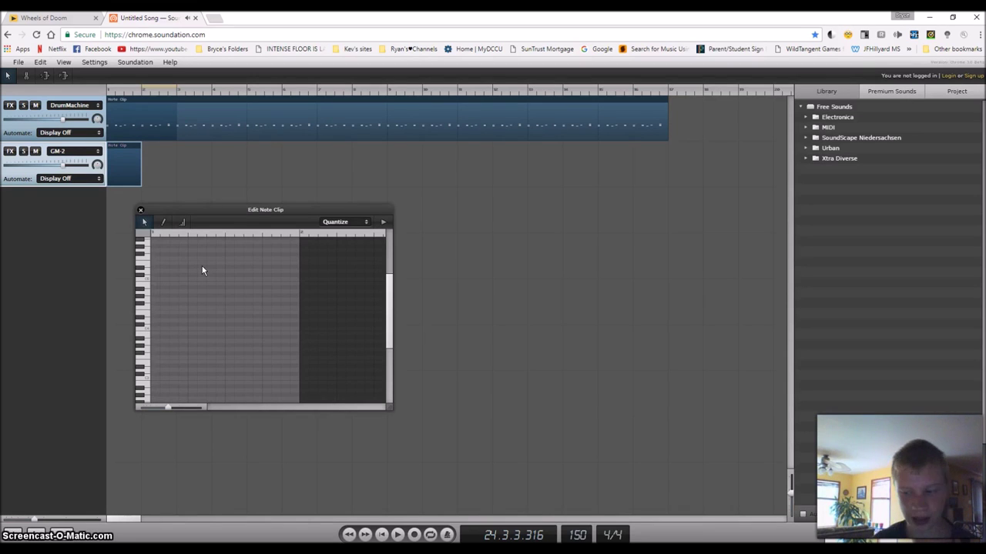
Draw three stepwise rising notes at the start of the GM-2 clip, the last one longer, and play the song from the beginning
{"action": "left_click", "coordinate": [164, 224]}
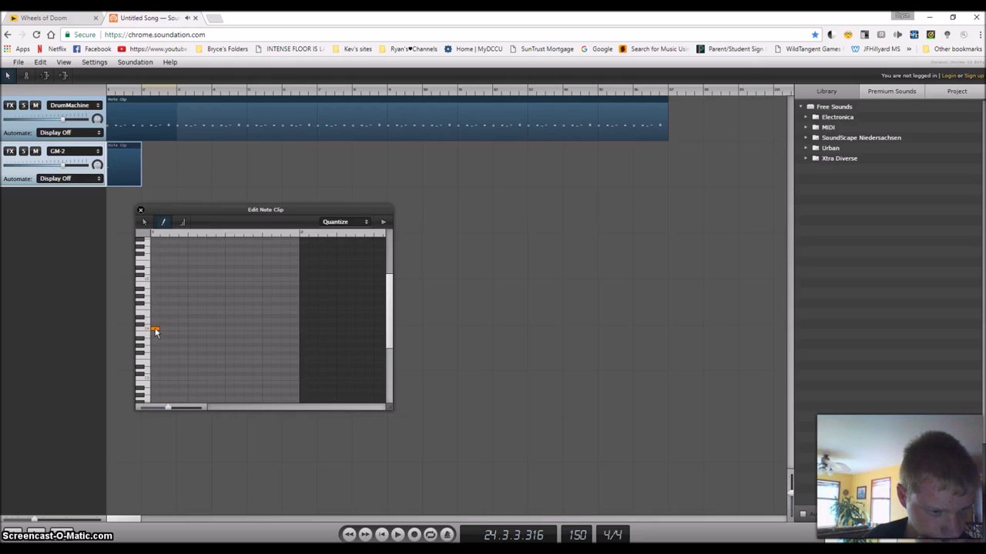
{"action": "left_click_drag", "start_coordinate": [154, 331], "coordinate": [161, 328]}
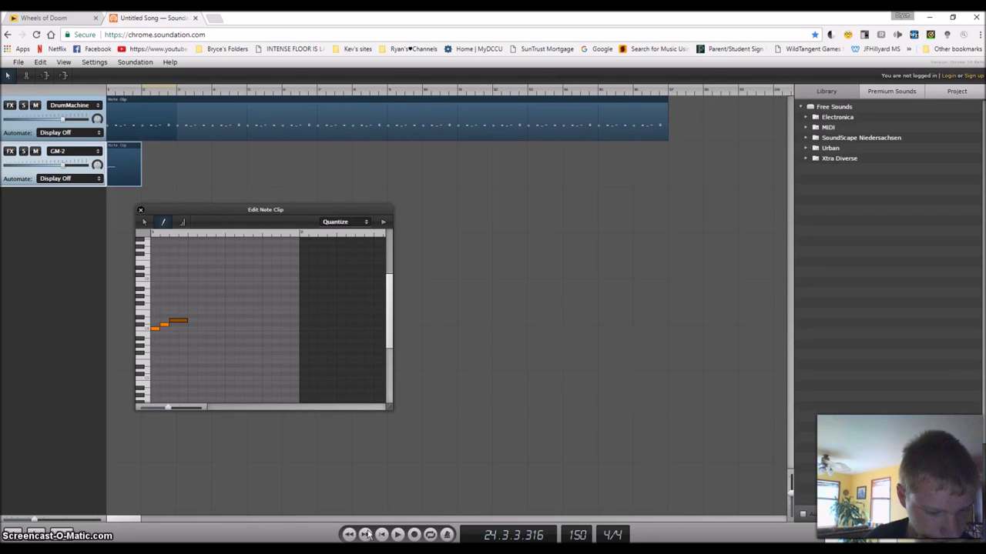
{"action": "left_click", "coordinate": [399, 536]}
{"action": "left_click", "coordinate": [383, 537]}
{"action": "left_click", "coordinate": [395, 538]}
{"action": "left_click", "coordinate": [396, 536]}
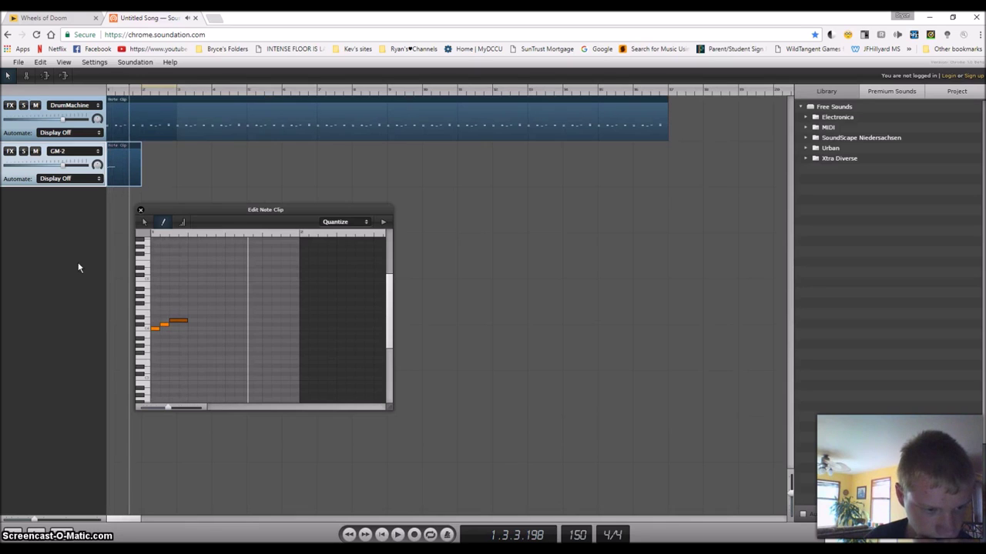
Extend the GM-2 melody with three more stepwise rising notes, making the last one longer
{"action": "left_click", "coordinate": [145, 223]}
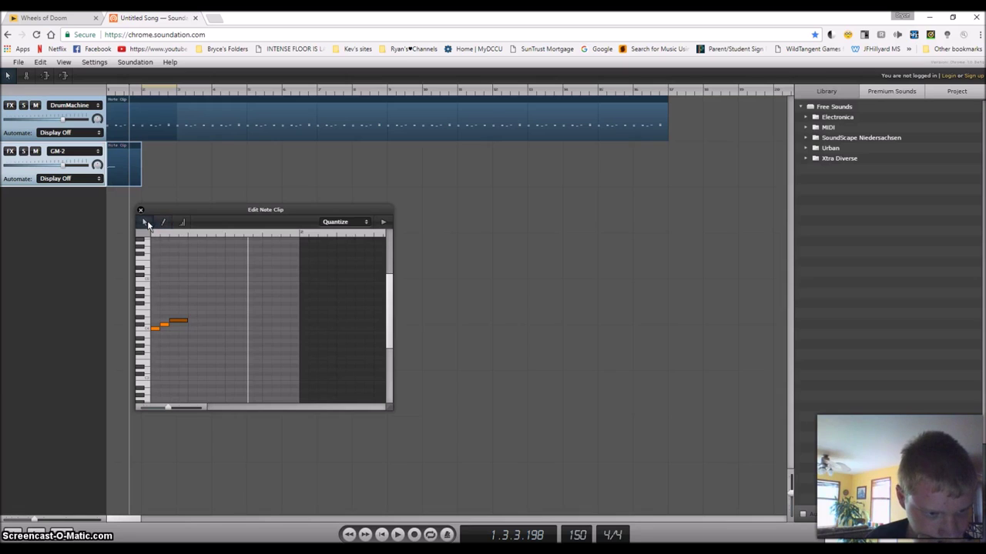
{"action": "left_click", "coordinate": [218, 309]}
{"action": "key", "text": "Delete"}
{"action": "left_click", "coordinate": [214, 307]}
{"action": "left_click_drag", "start_coordinate": [212, 308], "coordinate": [222, 309]}
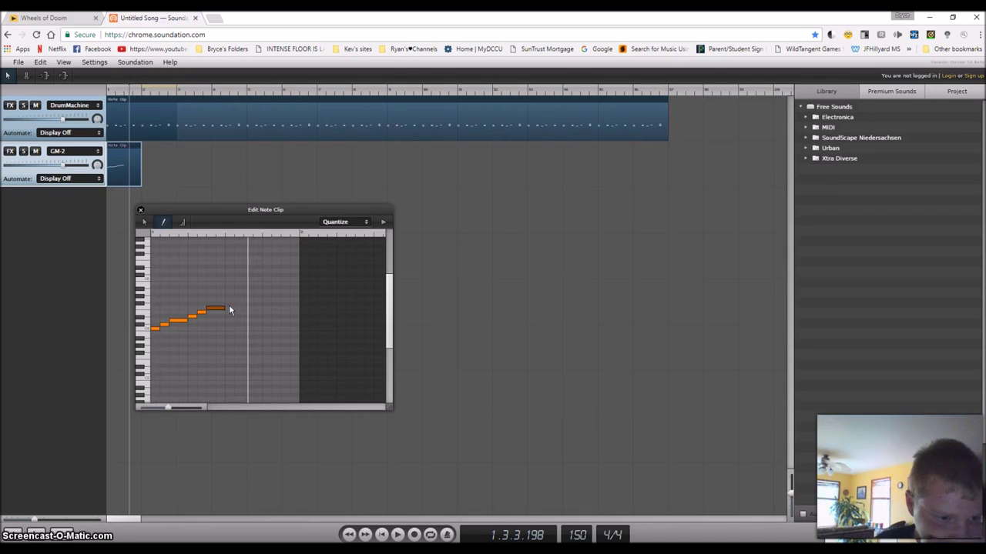
Add one higher note and two stepwise falling notes to the GM-2 melody, lengthen the last one, and play the song from the beginning
{"action": "left_click", "coordinate": [229, 305]}
{"action": "key", "text": "Delete"}
{"action": "left_click_drag", "start_coordinate": [230, 303], "coordinate": [231, 307]}
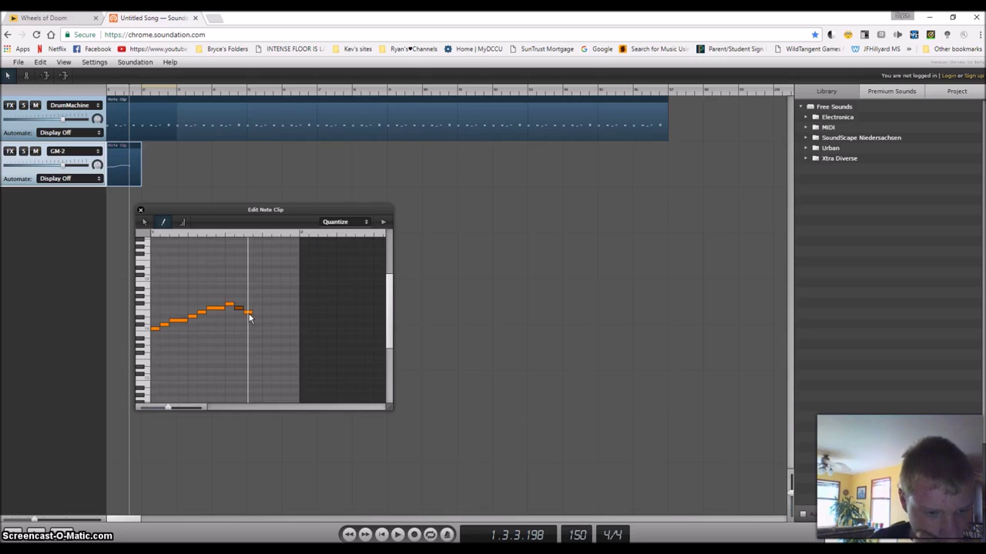
{"action": "left_click_drag", "start_coordinate": [250, 311], "coordinate": [258, 315]}
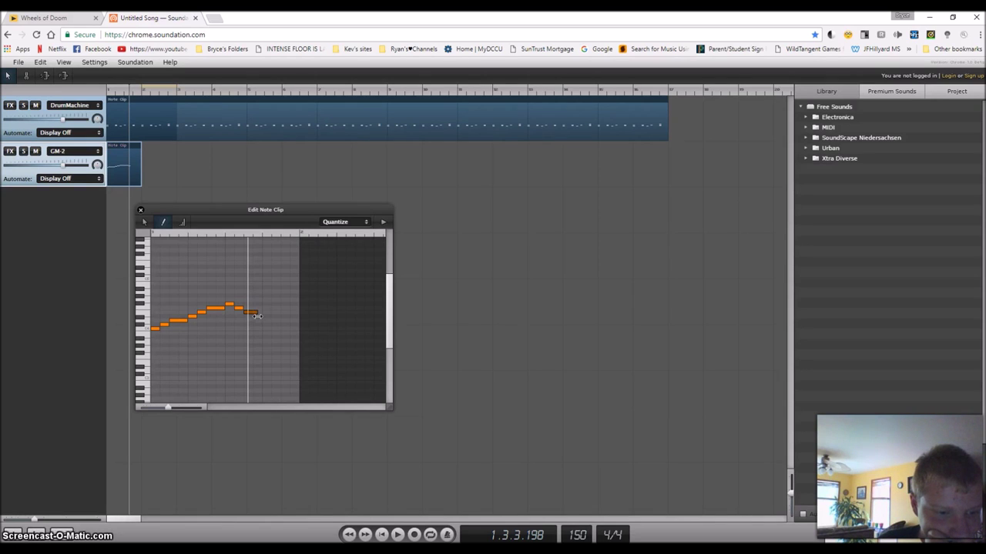
{"action": "left_click", "coordinate": [387, 536]}
{"action": "left_click", "coordinate": [397, 535]}
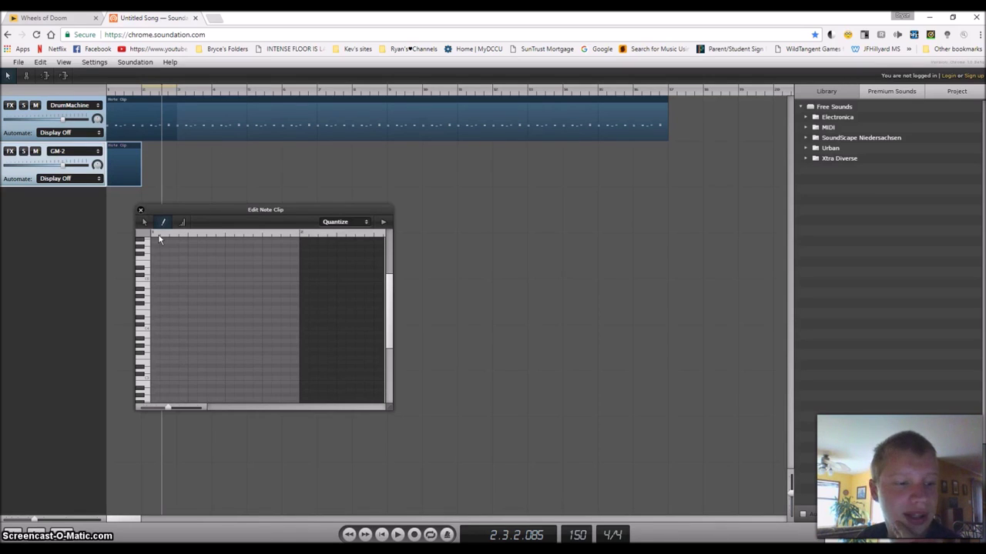
Audition several low, middle and high keys on the note editor's piano to compare pitches for a new GM-2 melody
{"action": "left_click", "coordinate": [145, 380]}
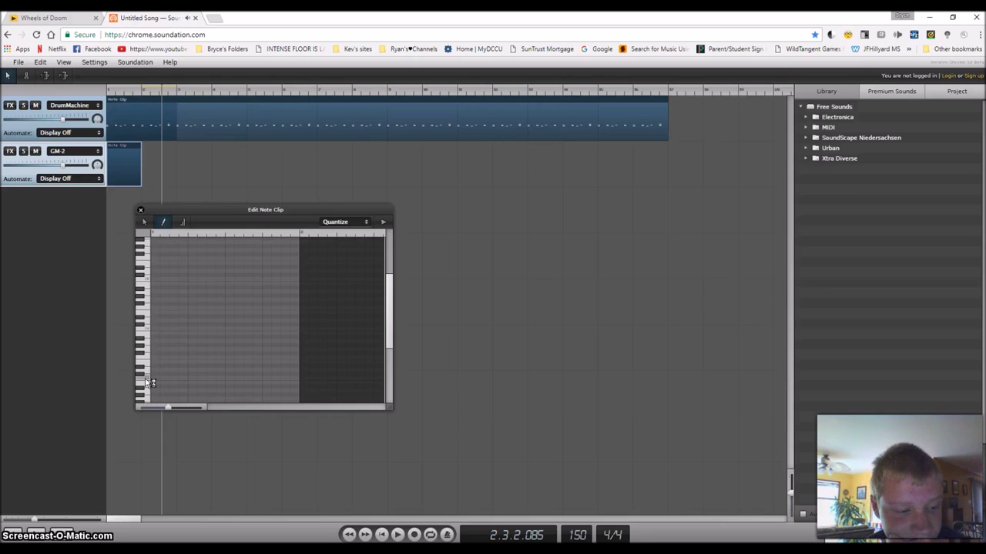
{"action": "left_click", "coordinate": [146, 379]}
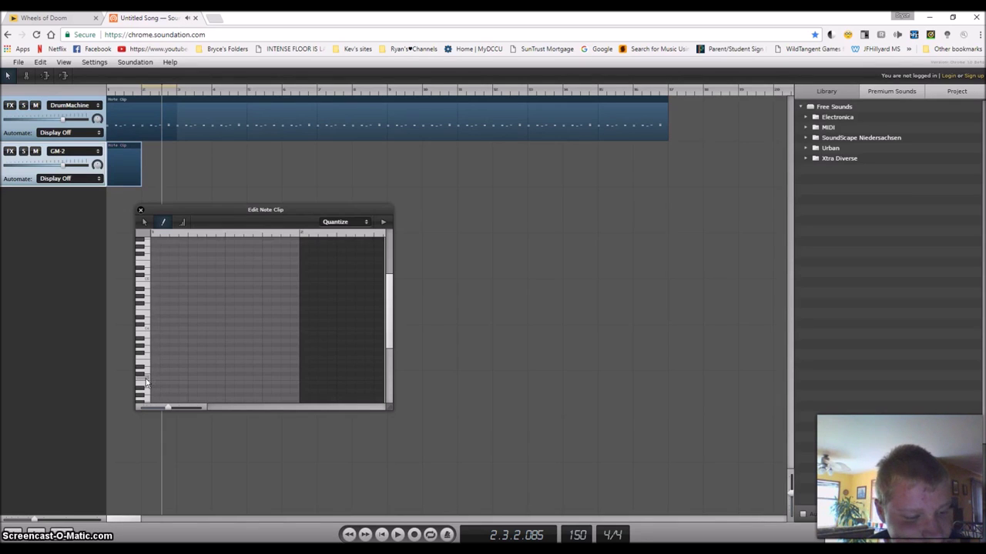
{"action": "left_click", "coordinate": [147, 356]}
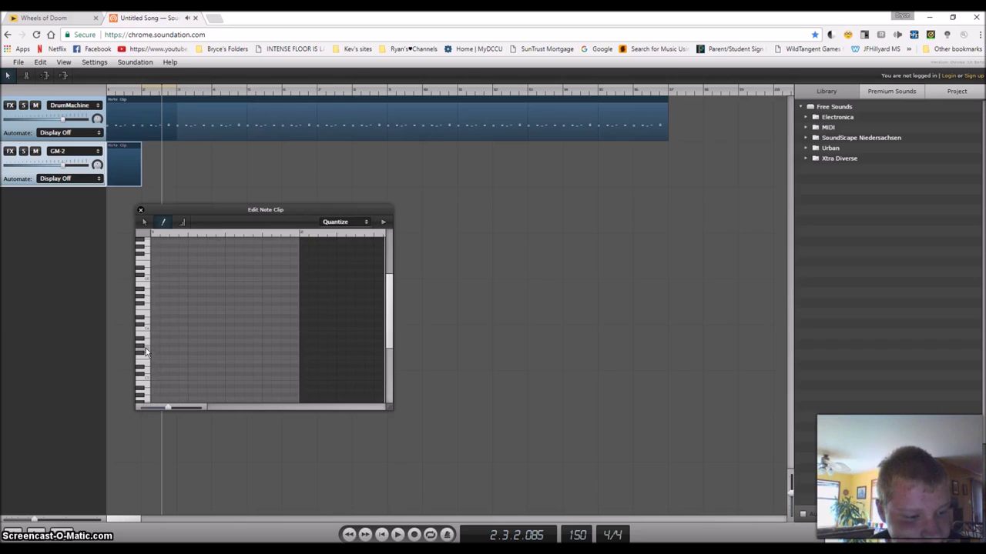
{"action": "left_click", "coordinate": [146, 328]}
{"action": "left_click", "coordinate": [146, 329]}
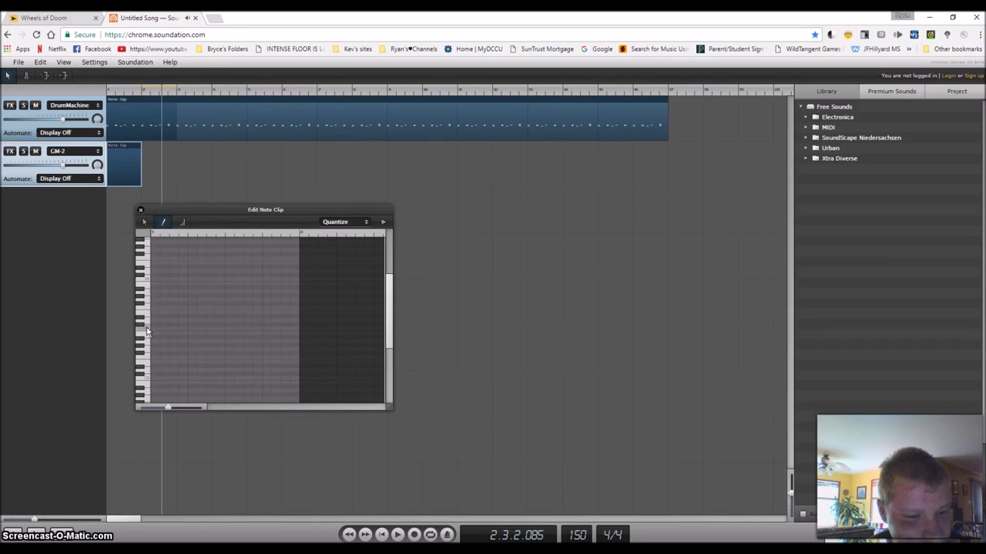
{"action": "left_click", "coordinate": [145, 349]}
{"action": "left_click", "coordinate": [147, 331]}
{"action": "left_click", "coordinate": [148, 334]}
{"action": "left_click", "coordinate": [146, 330]}
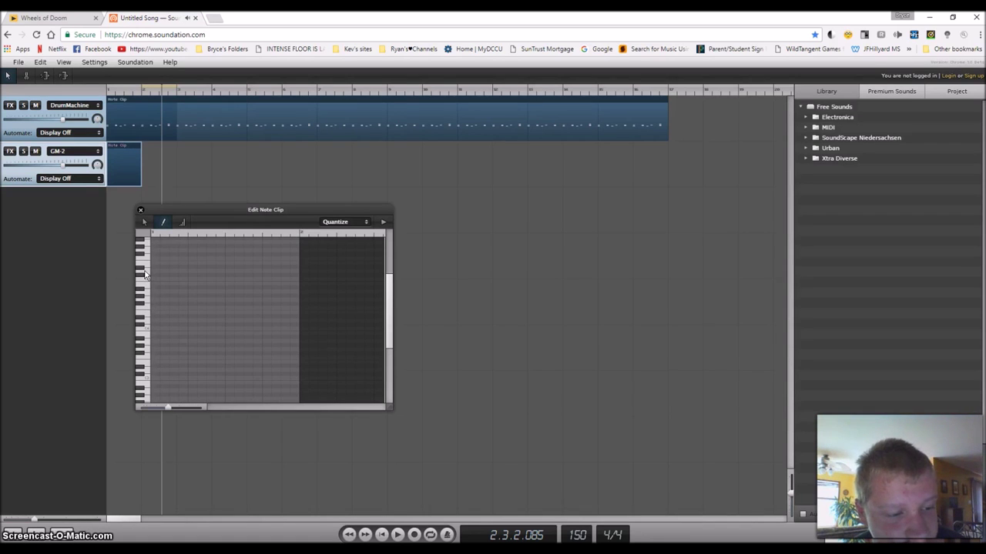
{"action": "left_click", "coordinate": [145, 272]}
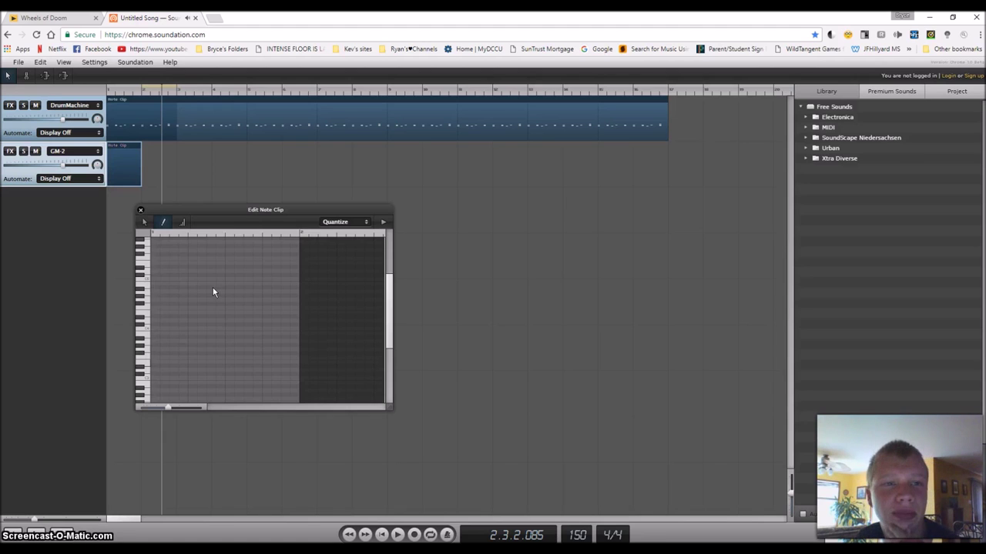
Play the song from the beginning to listen to the drum machine beat without a melody
{"action": "scroll", "coordinate": [203, 301], "scroll_direction": "down", "scroll_amount": 5}
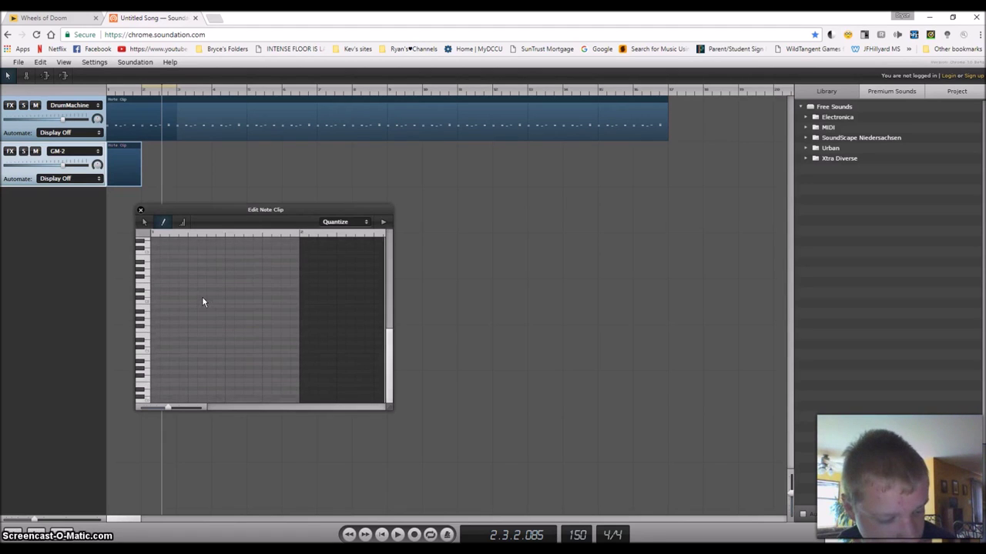
{"action": "scroll", "coordinate": [203, 301], "scroll_direction": "up", "scroll_amount": 3}
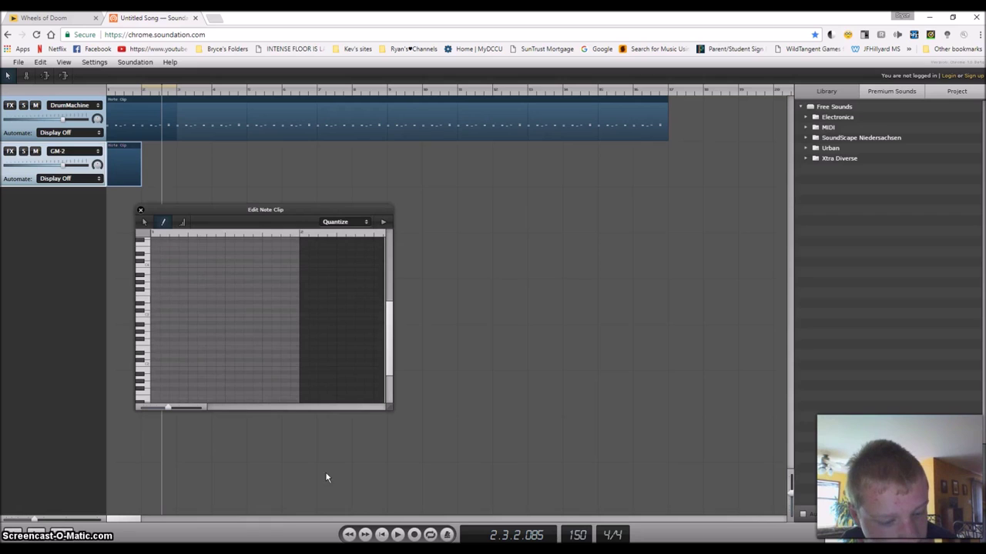
{"action": "left_click", "coordinate": [382, 534]}
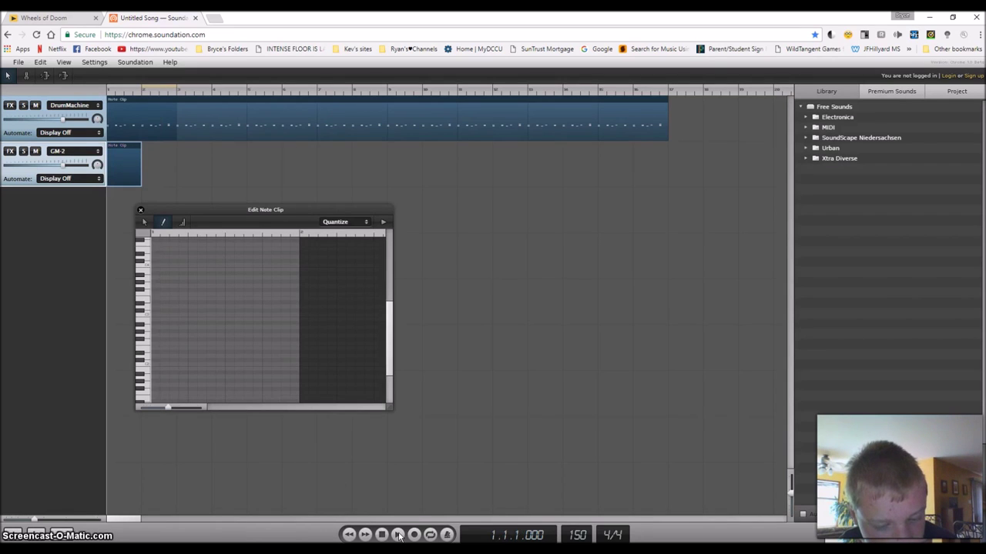
{"action": "left_click", "coordinate": [397, 535]}
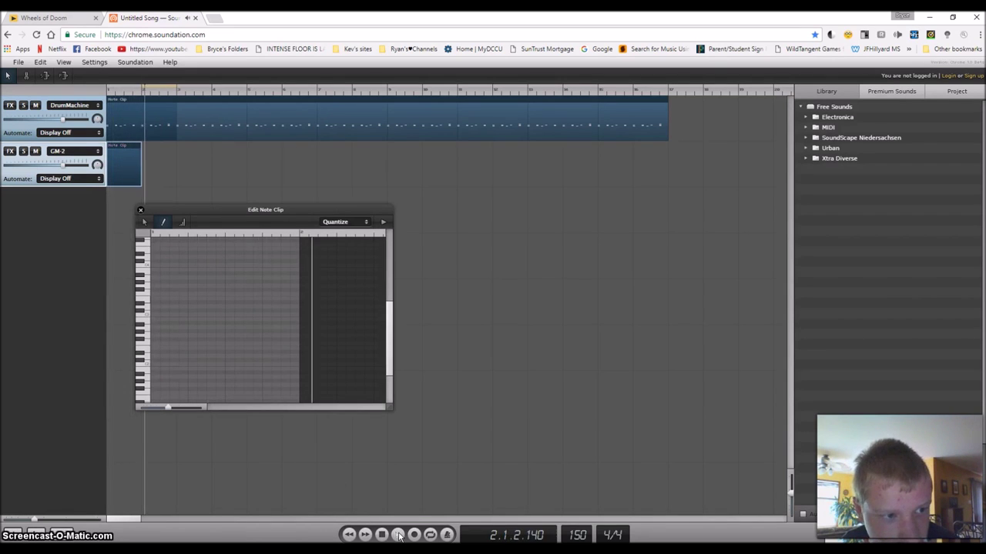